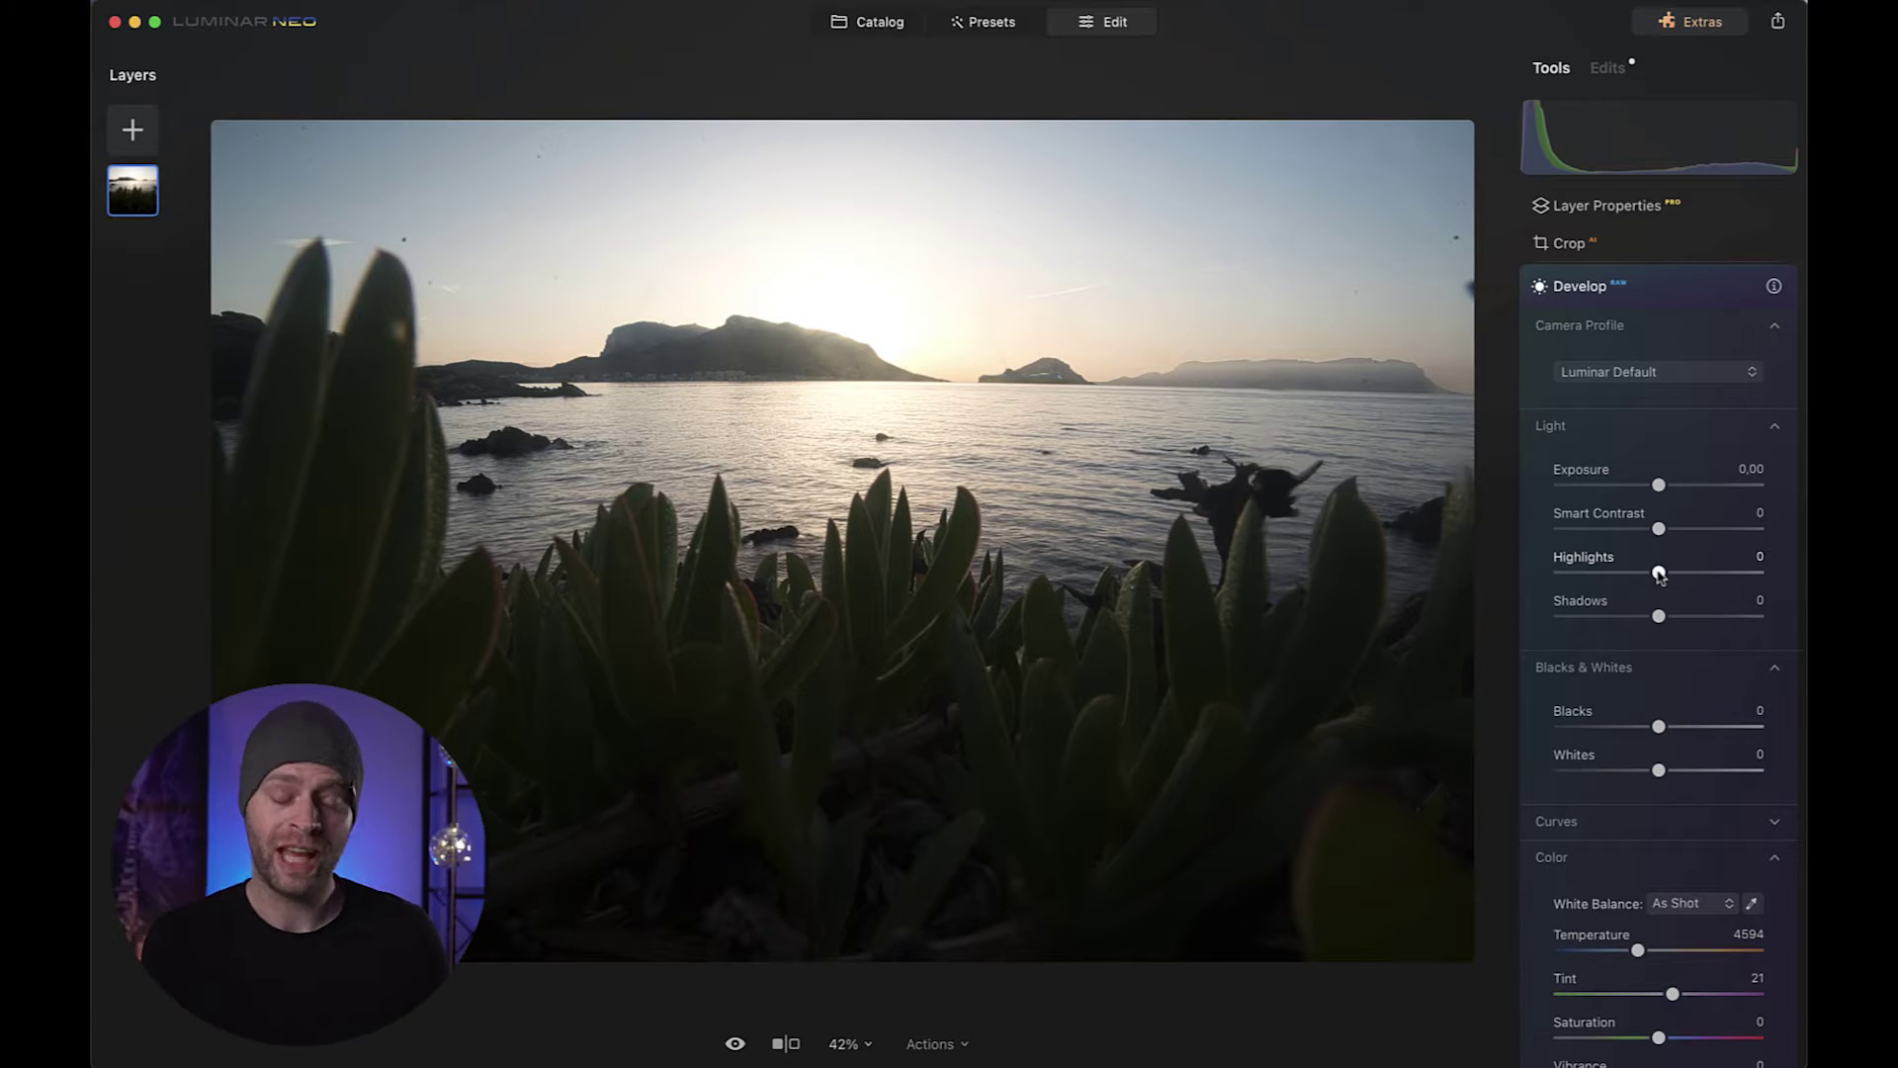
# Step: Lower Highlights to -69 and lift Shadows to 69 to brighten the foreground plants
pyautogui.moveTo(1659, 576); pyautogui.dragTo(1600, 578)
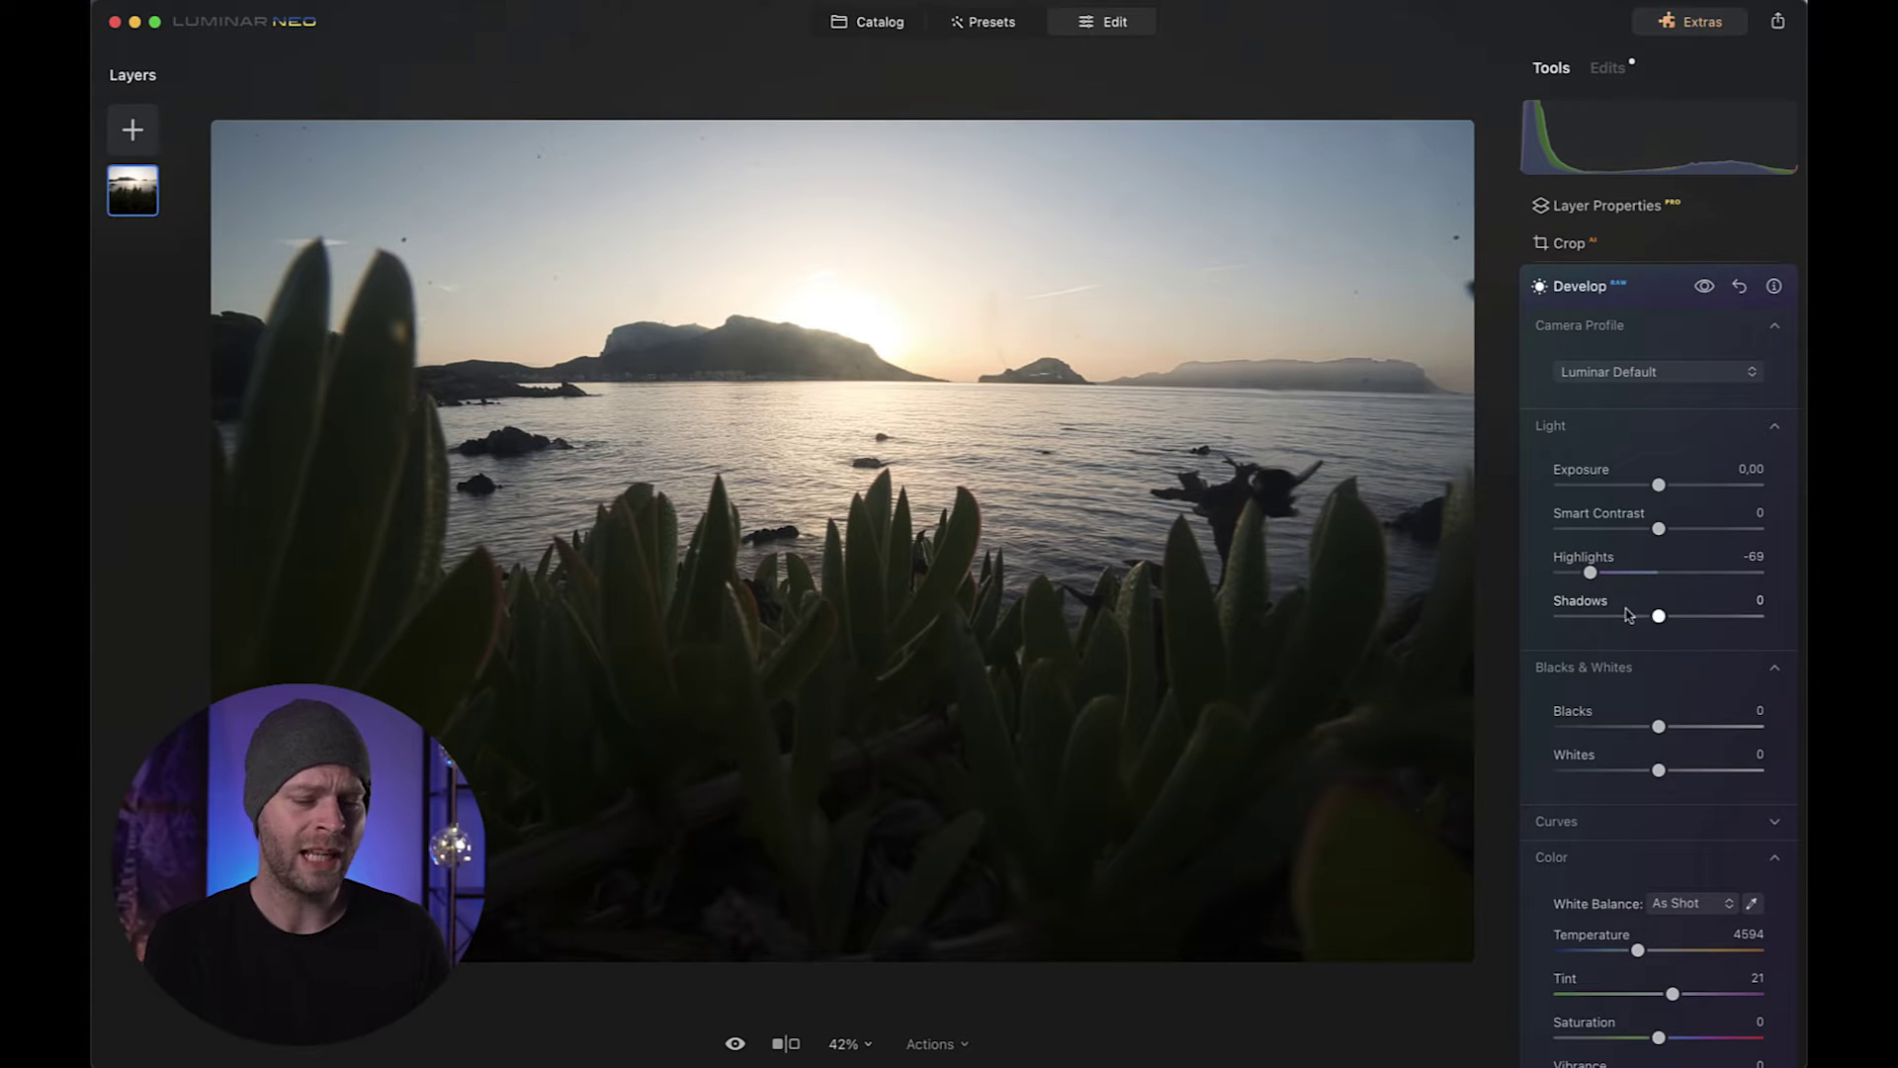
pyautogui.moveTo(1661, 618); pyautogui.dragTo(1732, 619)
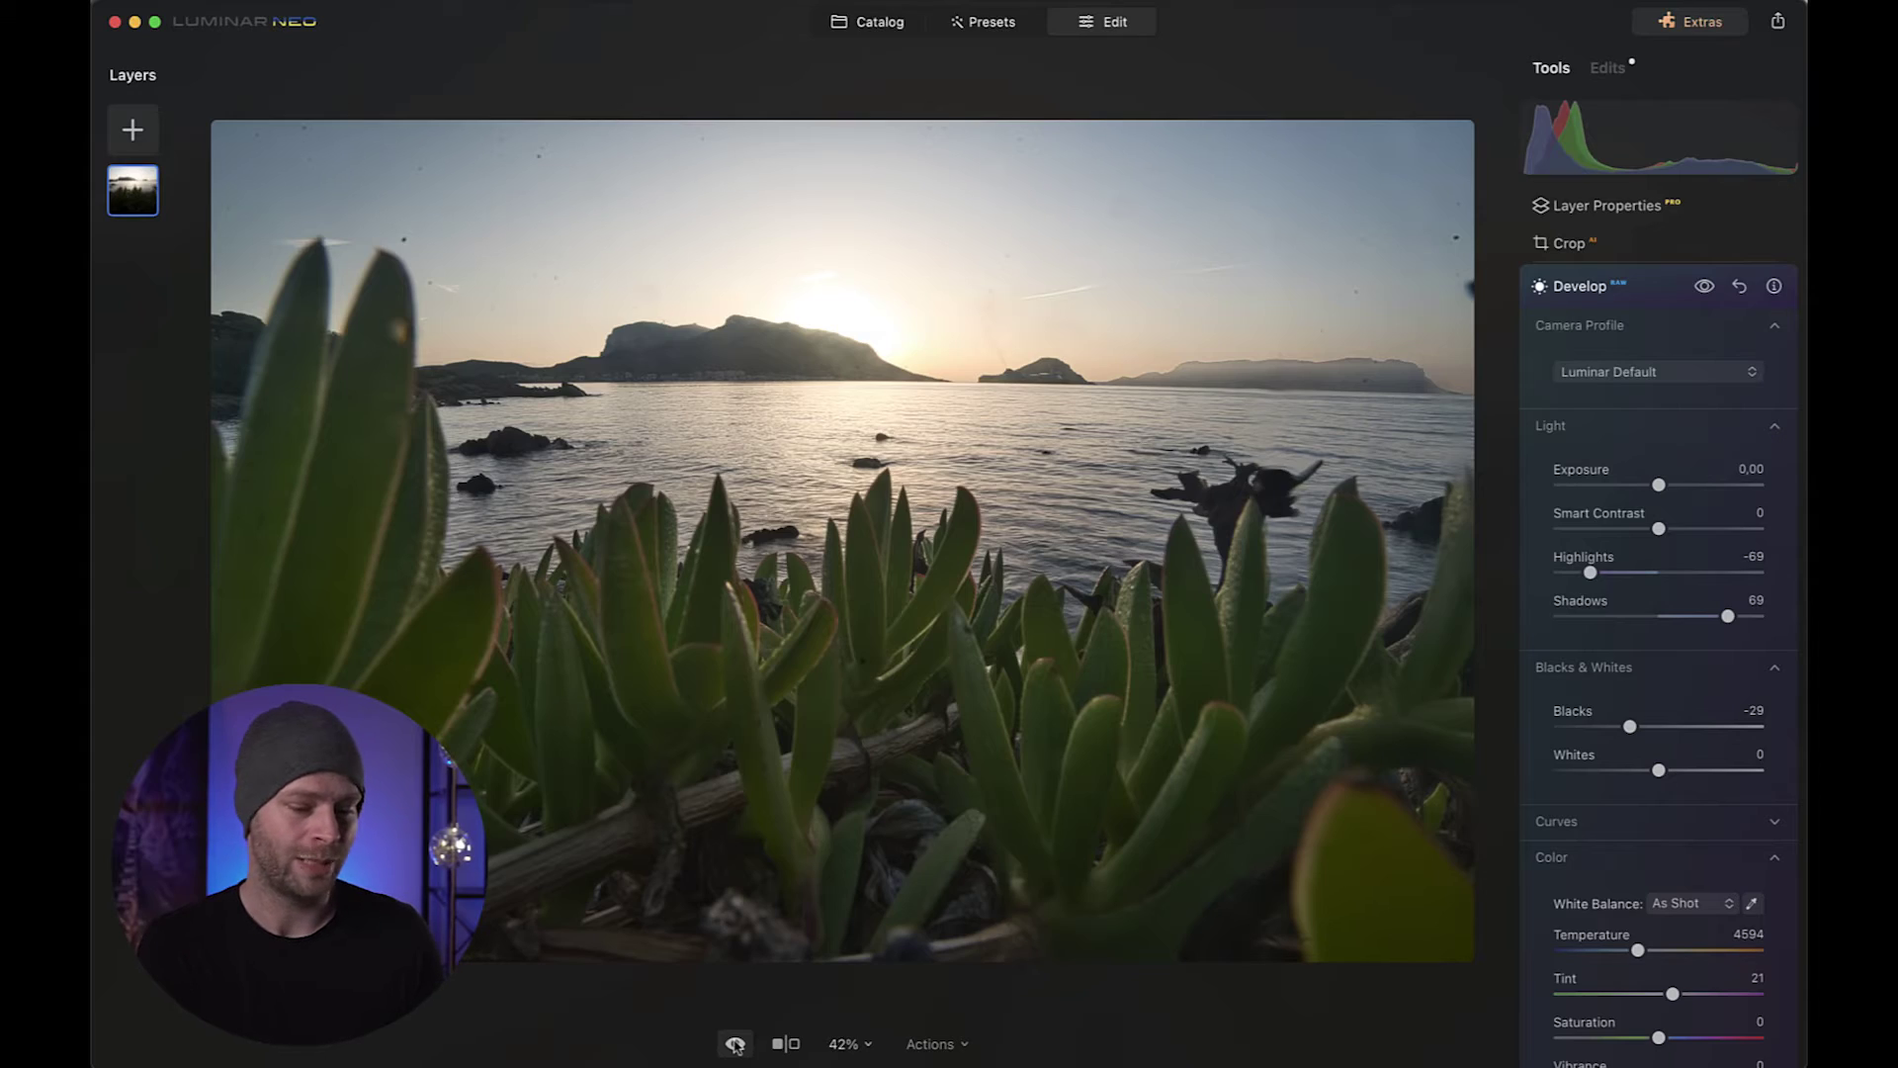
# Step: Expand Optics and set Lens Distortion to 20 to correct the wide-angle curvature
pyautogui.scroll(-5, 1652, 647)
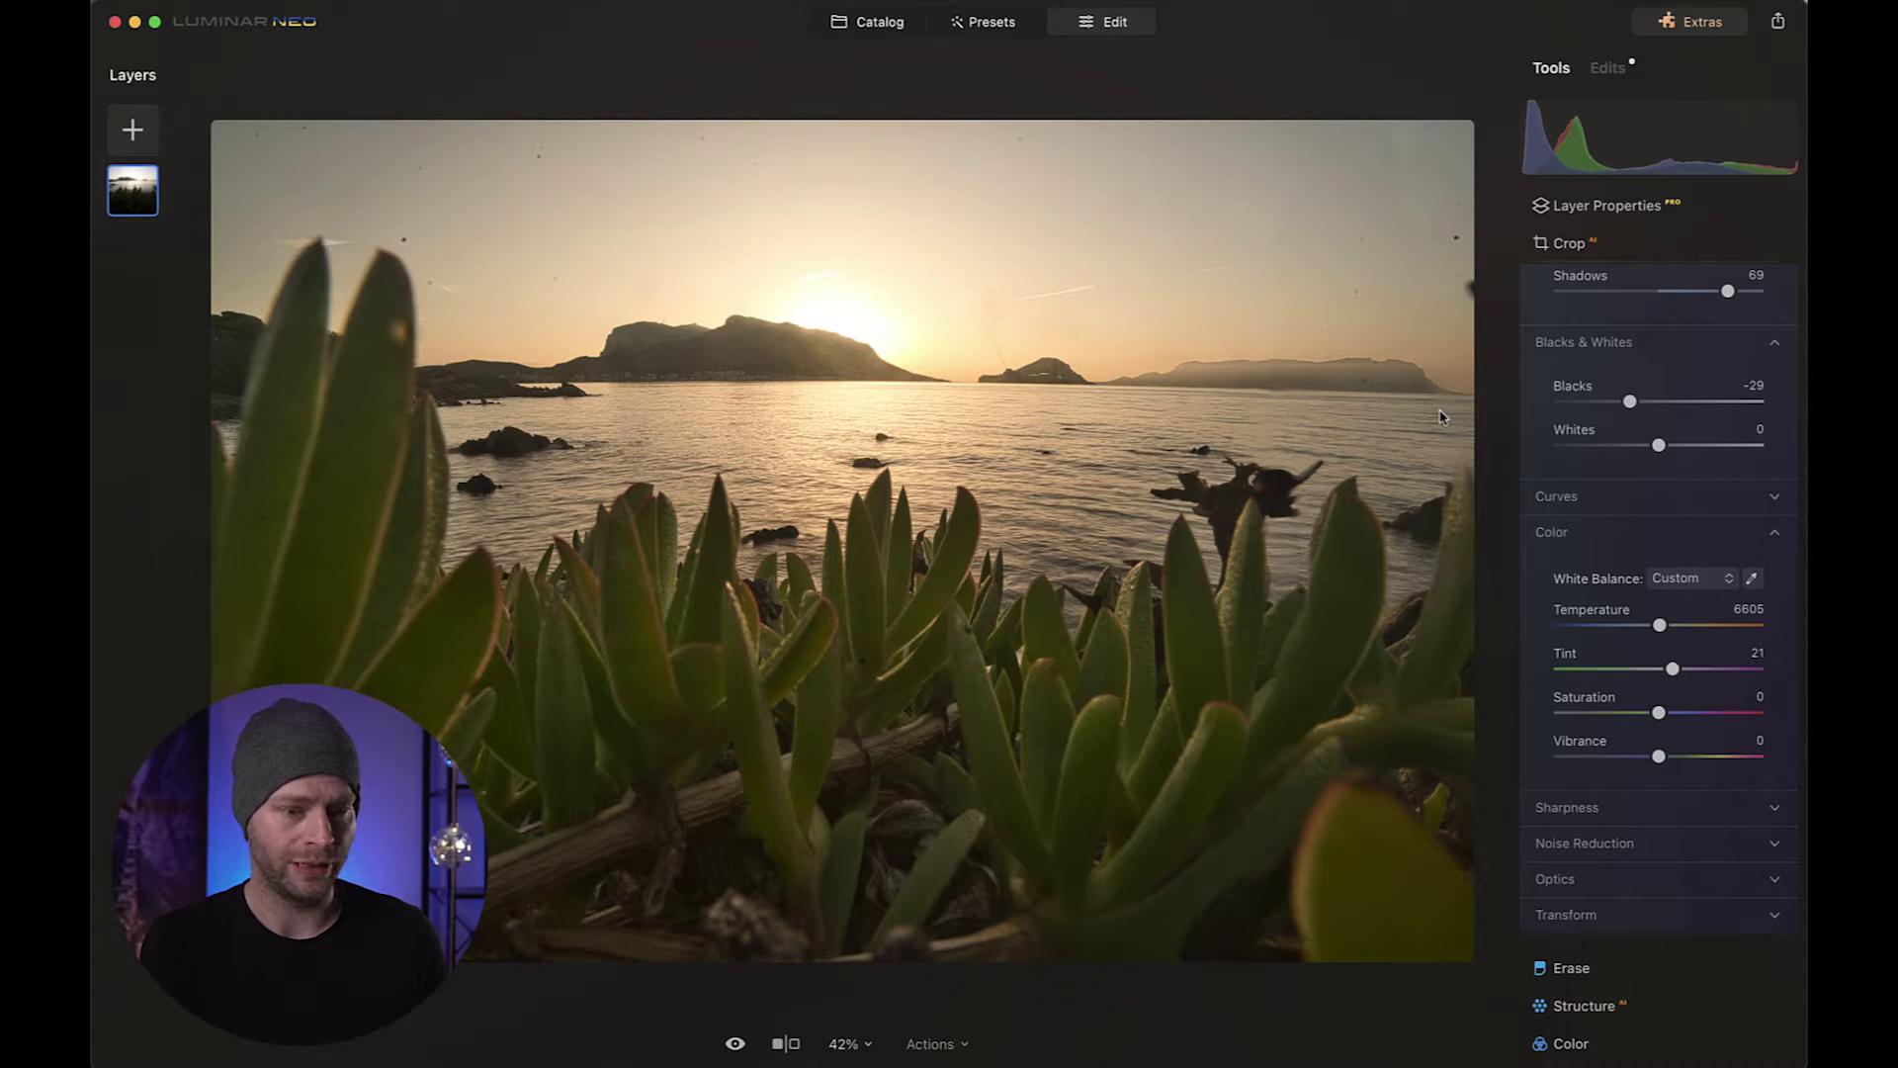
pyautogui.scroll(-2, 1548, 712)
pyautogui.click(1572, 662)
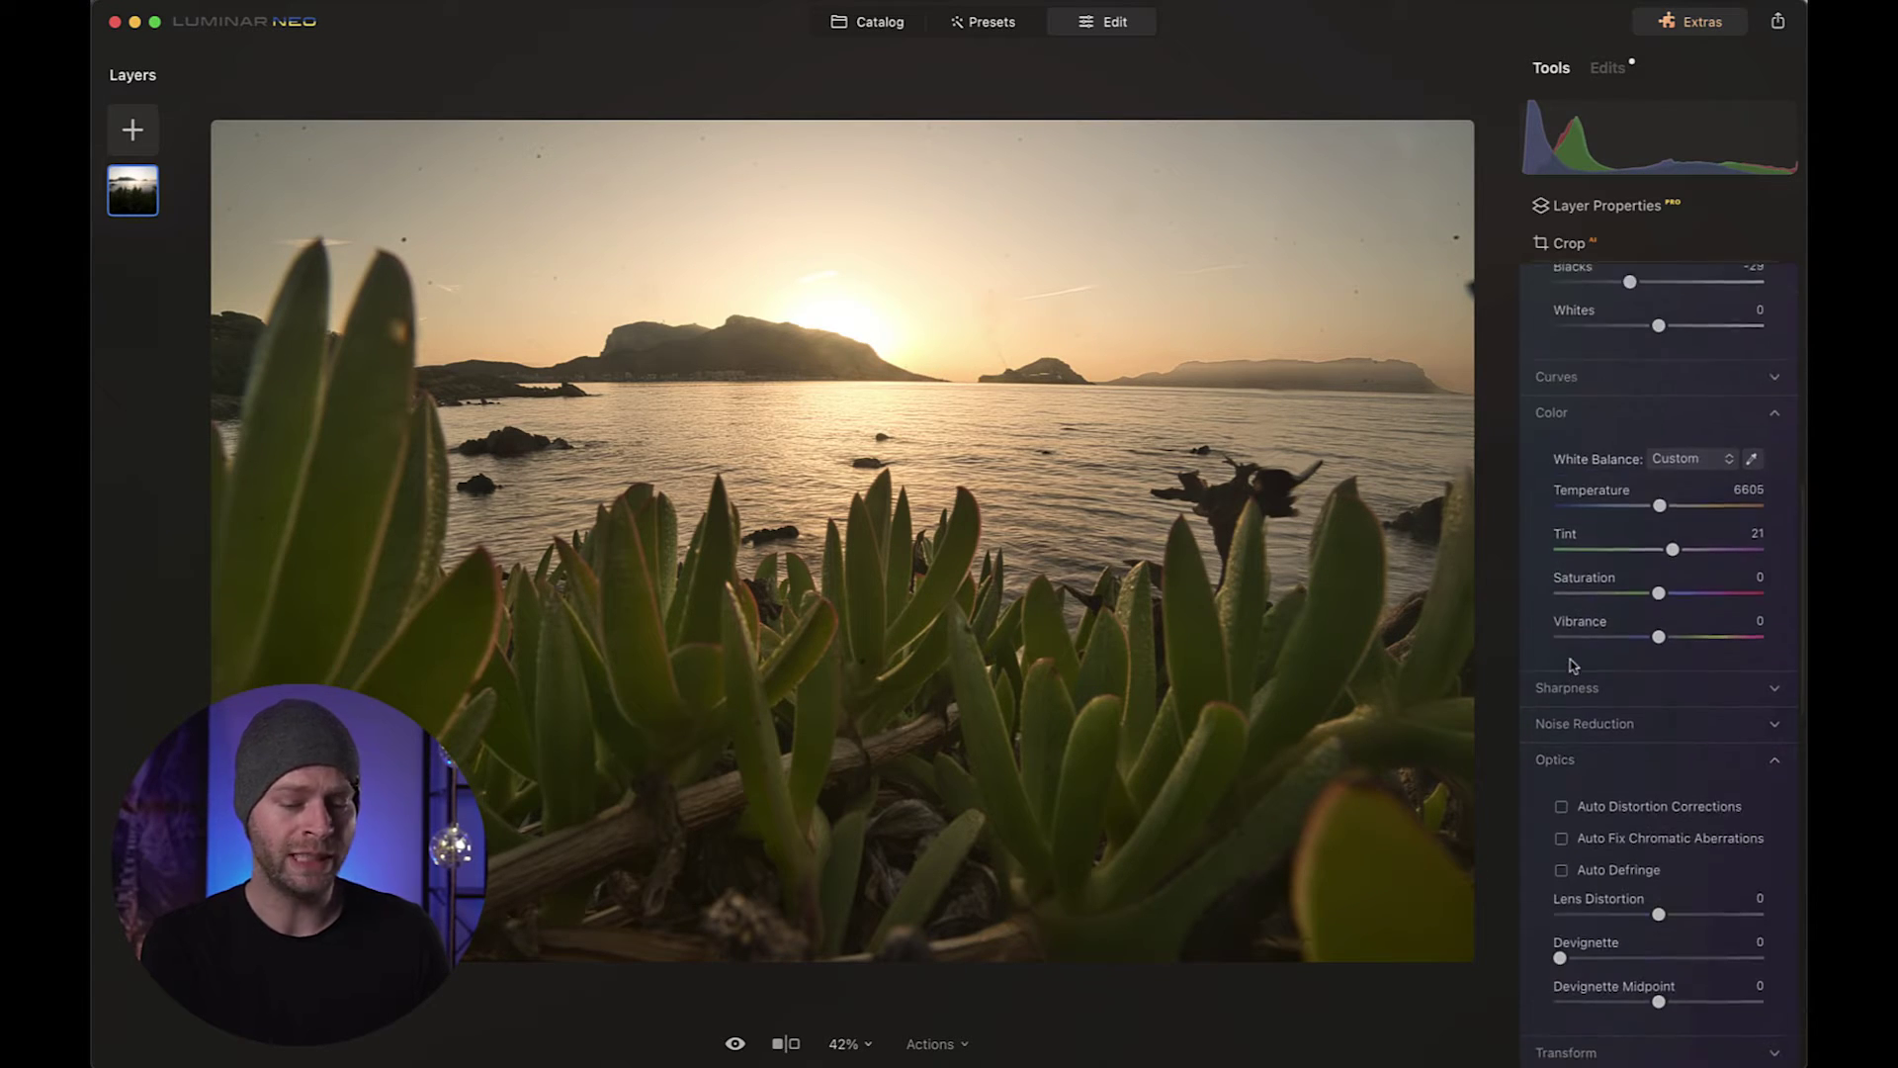
pyautogui.moveTo(1659, 914); pyautogui.dragTo(1679, 919)
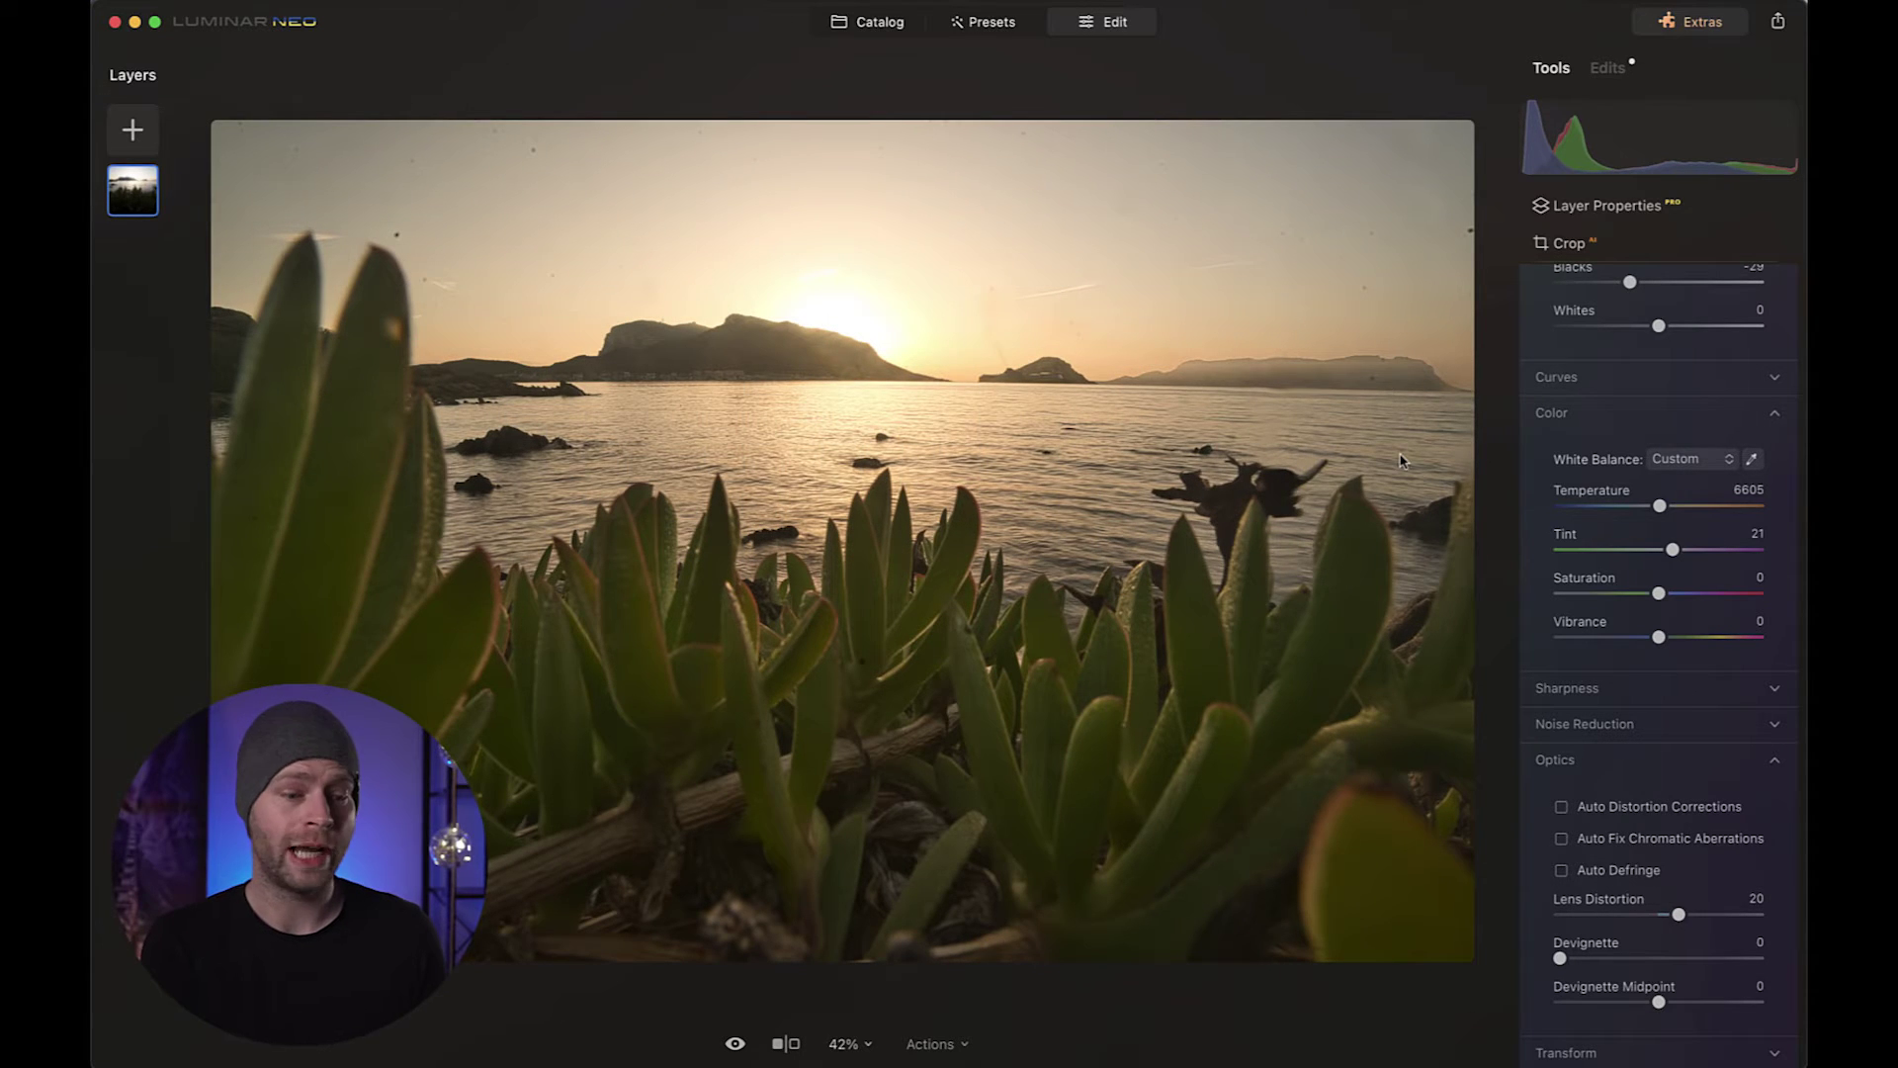
# Step: Zoom into the sky to inspect for dust, then run Remove Dust Spots
pyautogui.scroll(3, 1355, 156)
pyautogui.moveTo(1356, 156); pyautogui.dragTo(1297, 284)
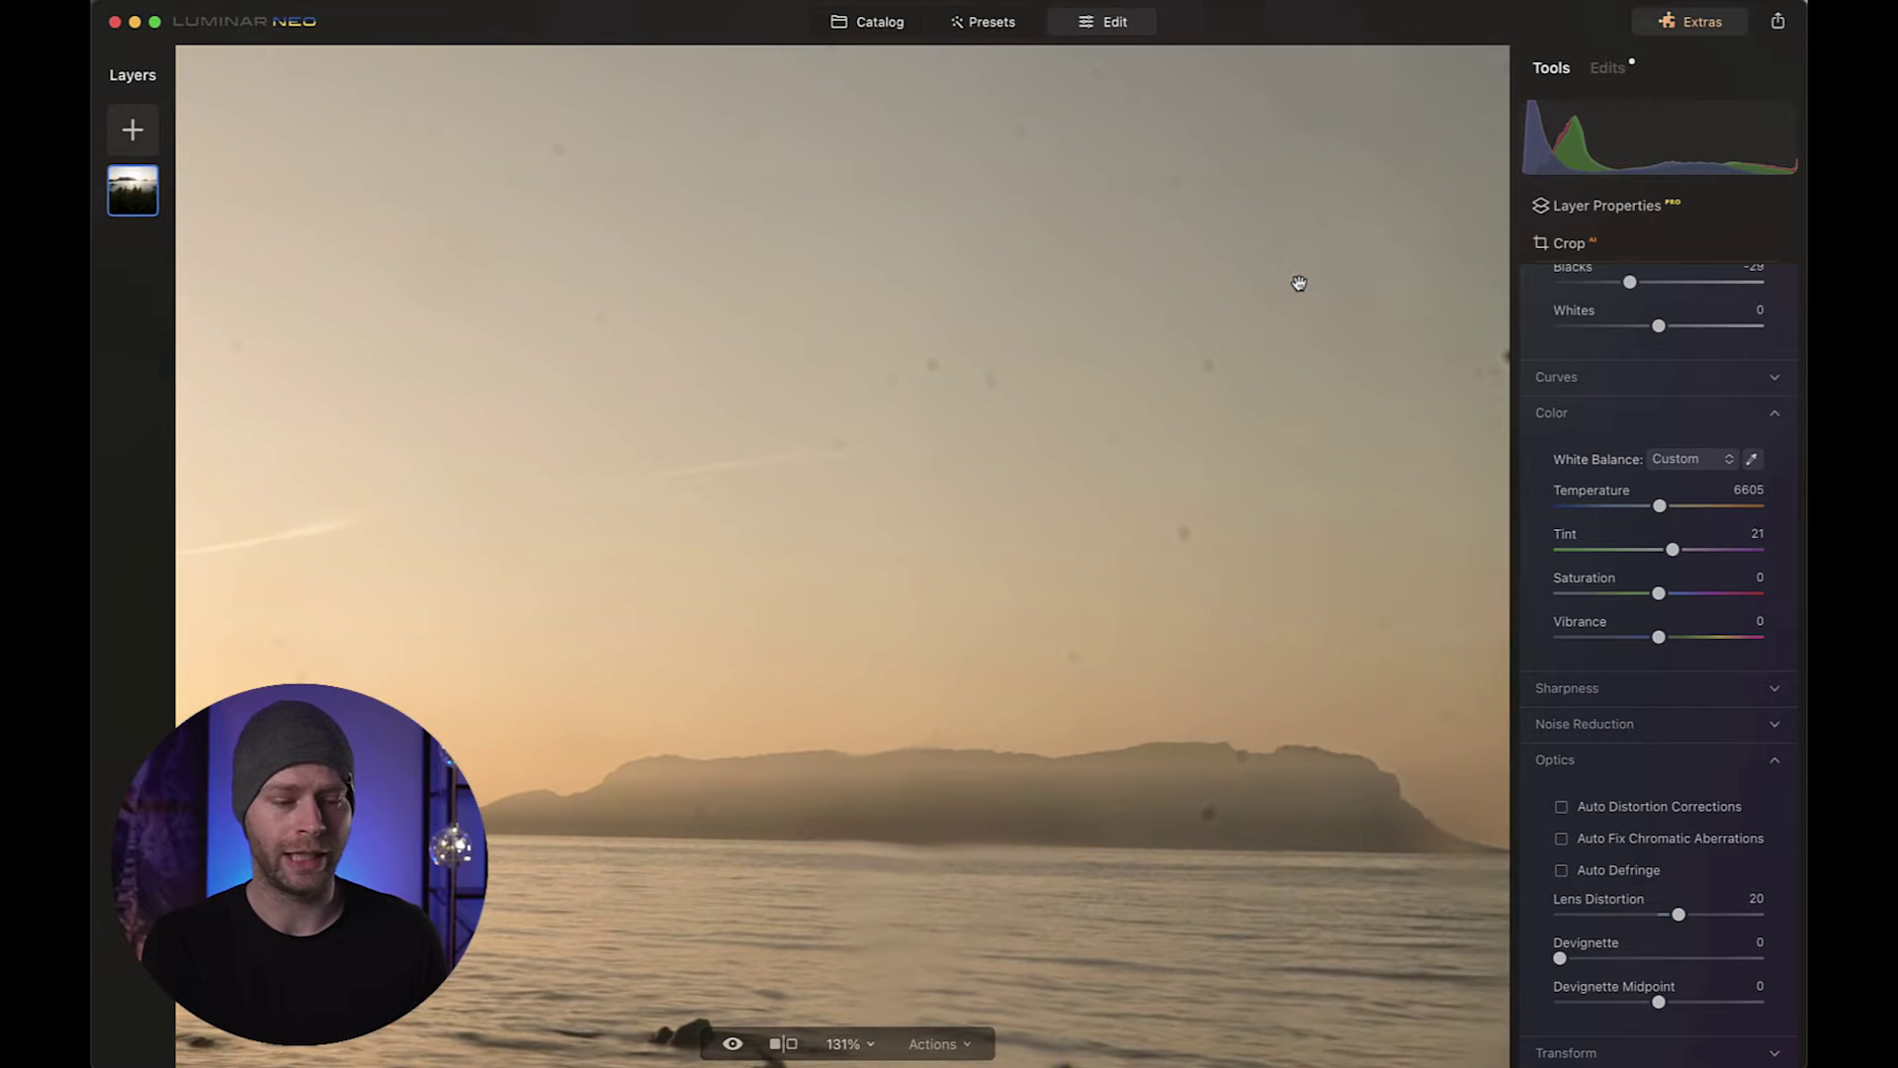
pyautogui.scroll(5, 831, 383)
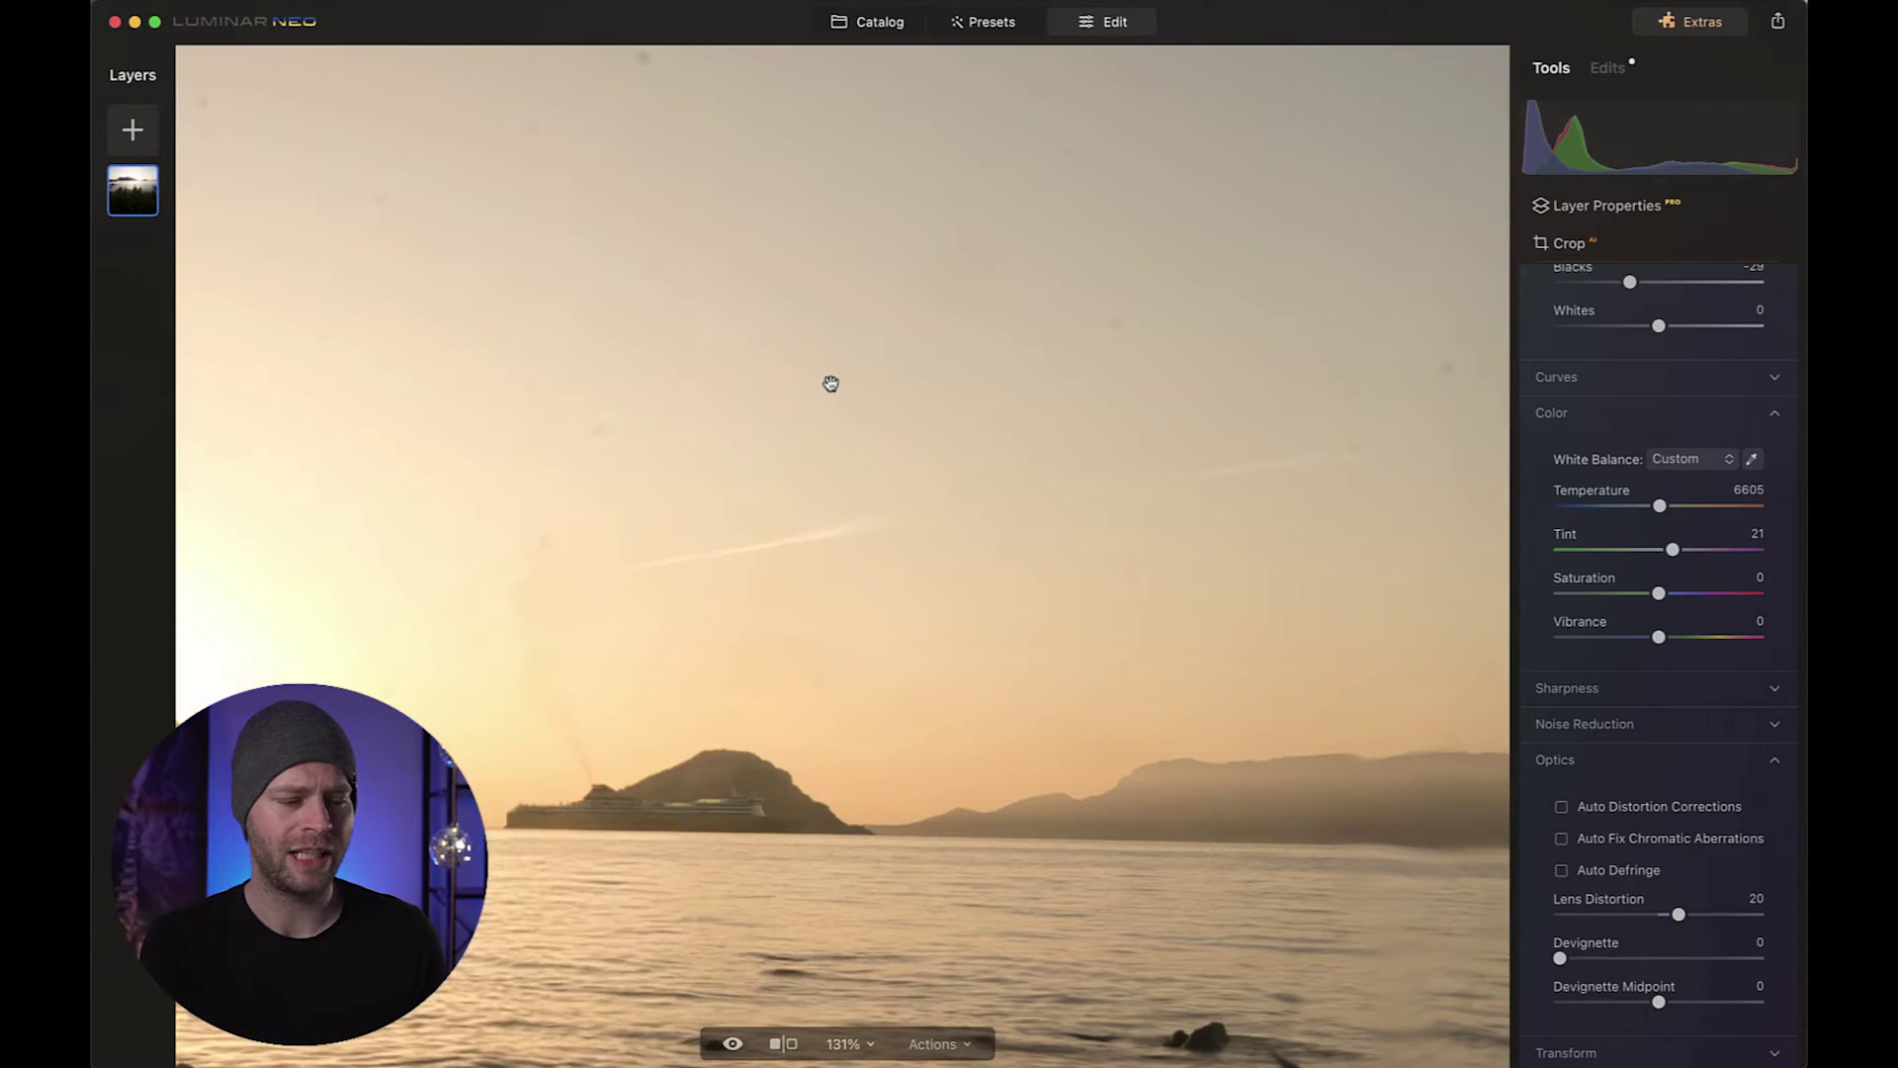
pyautogui.hscroll(-3, 831, 384)
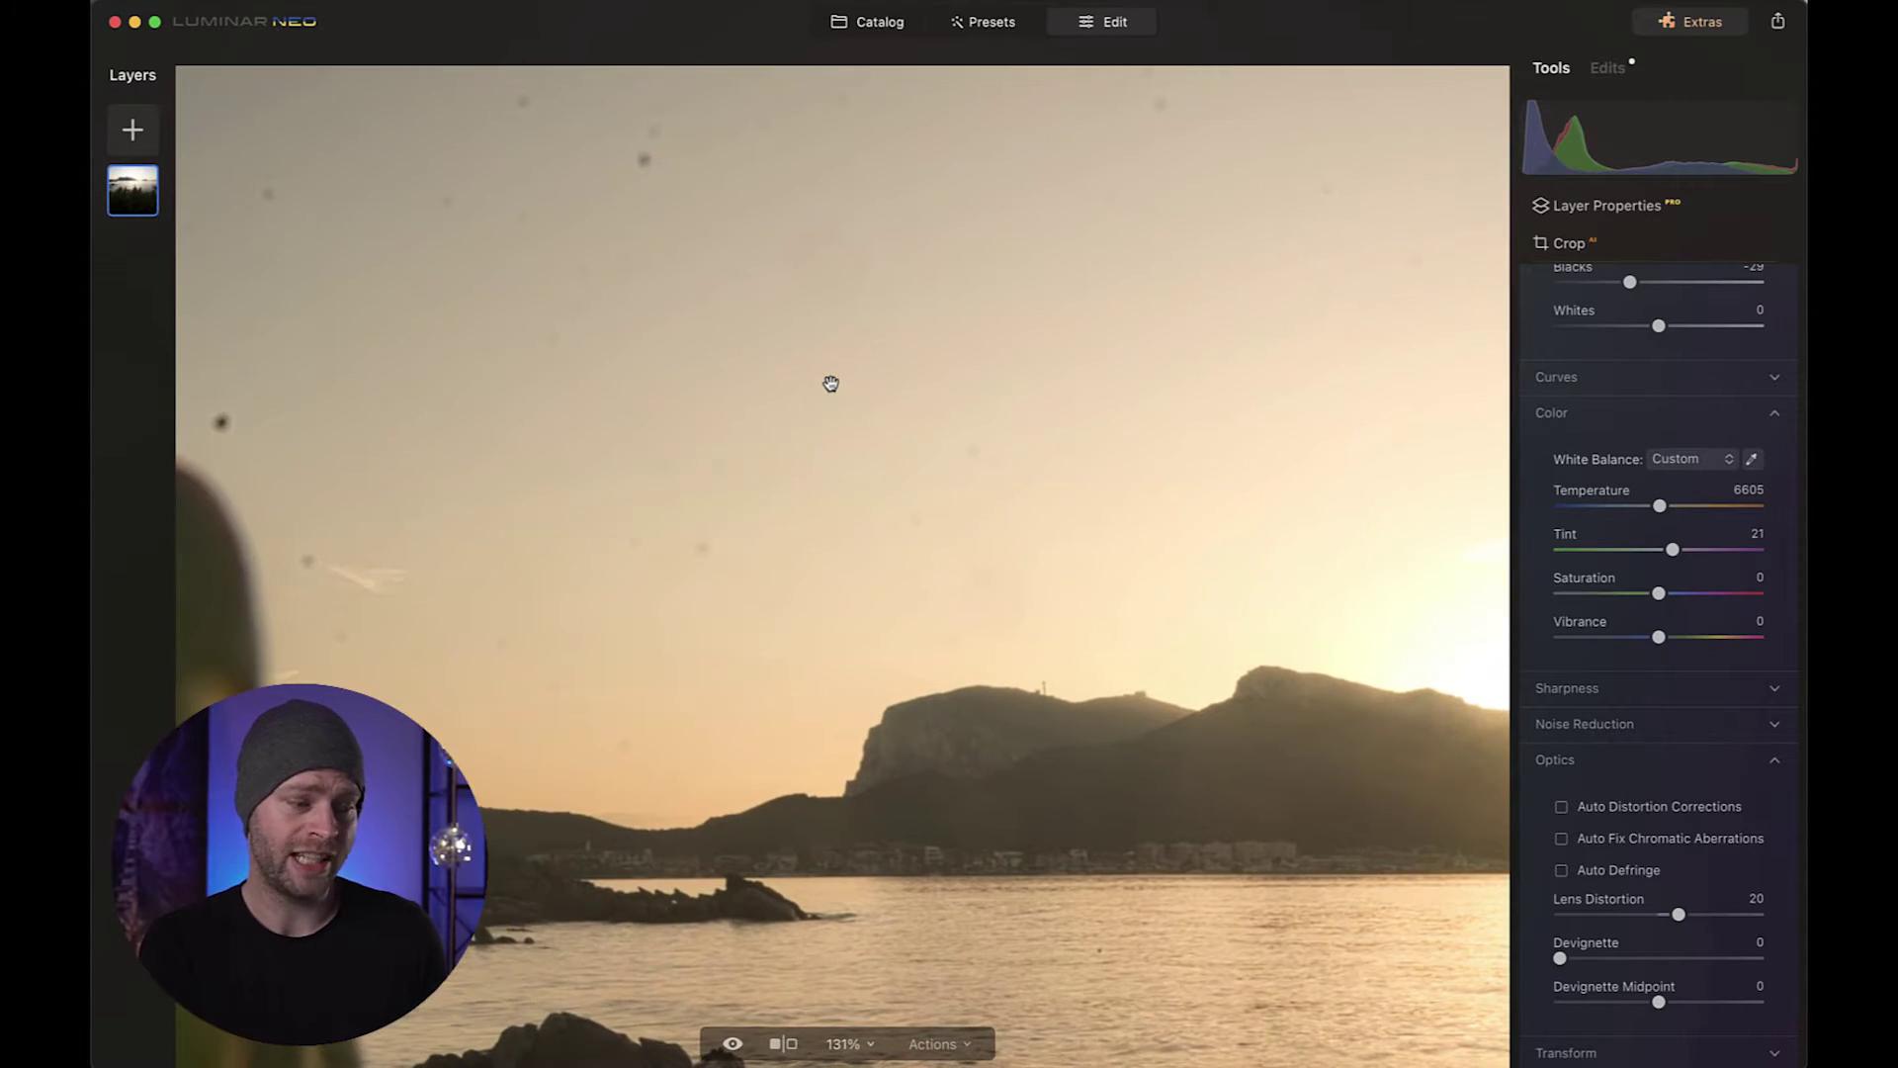
pyautogui.scroll(-5, 831, 383)
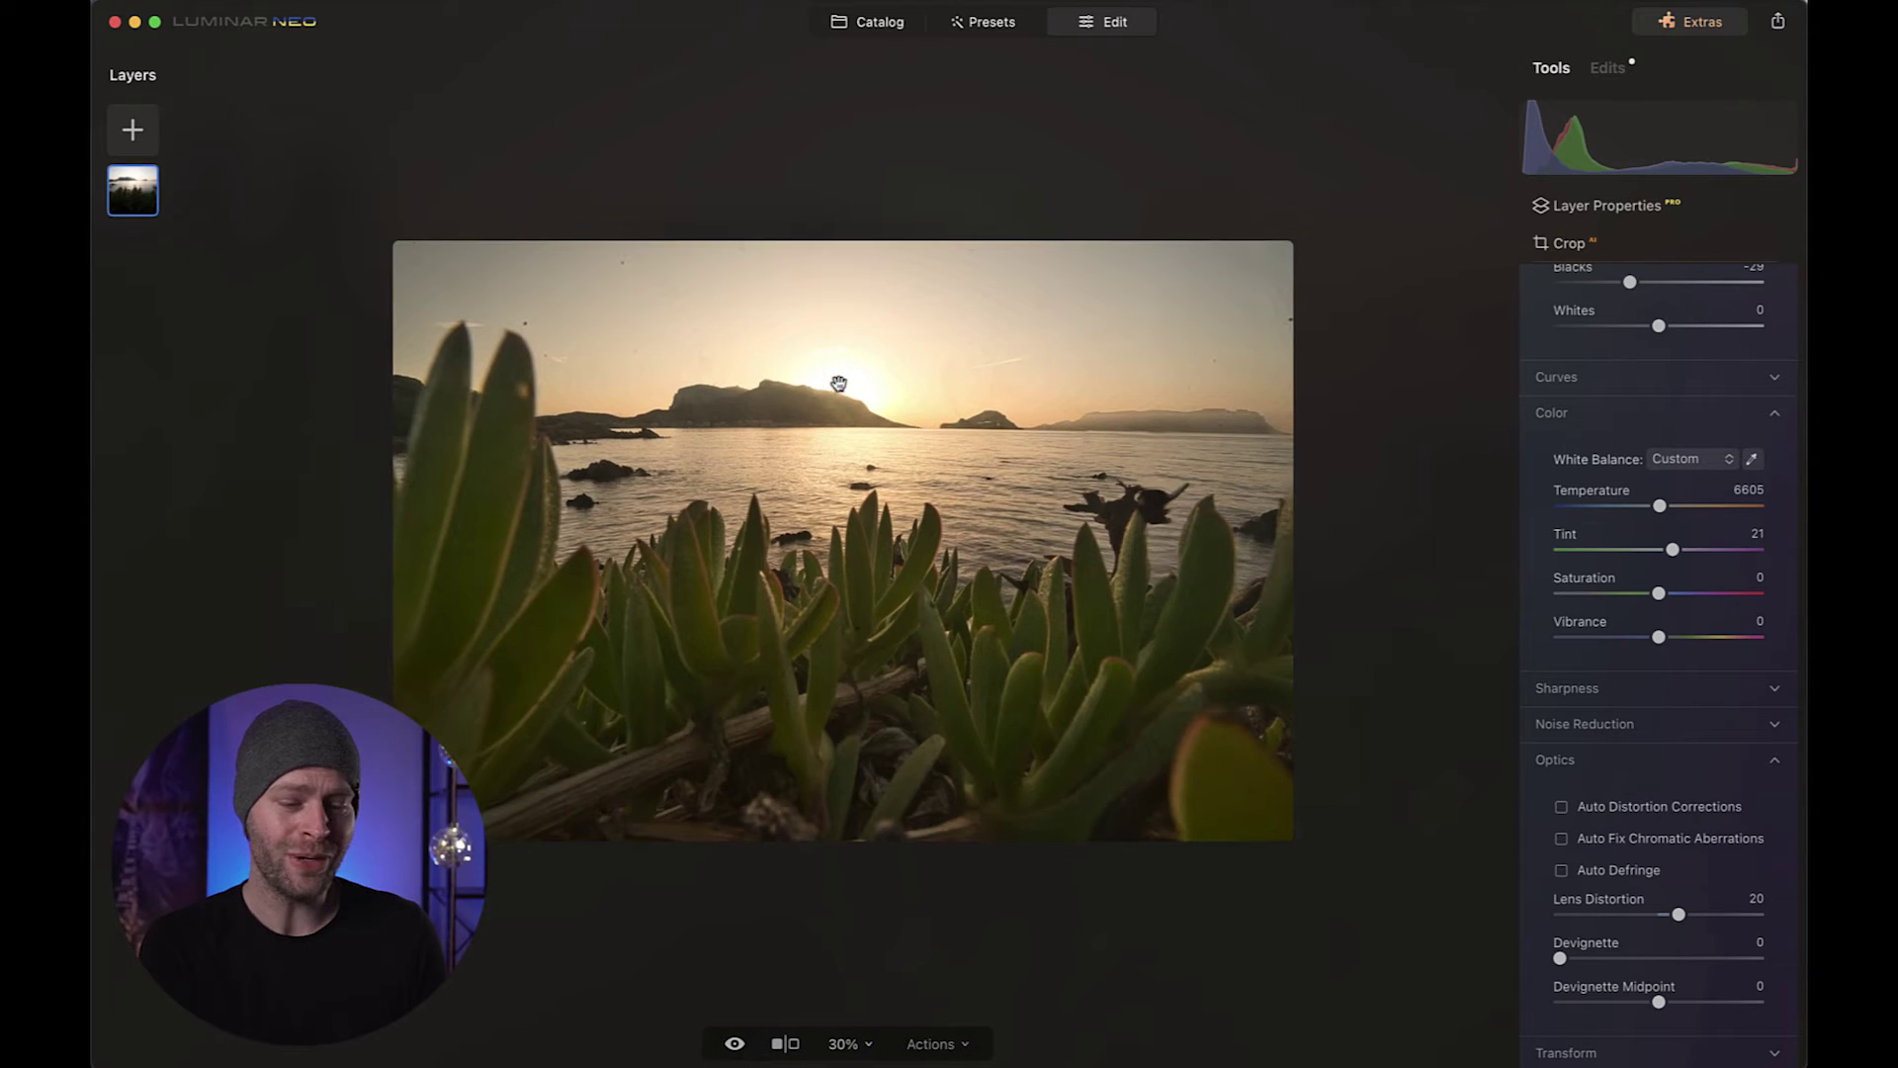
pyautogui.scroll(-10, 1558, 647)
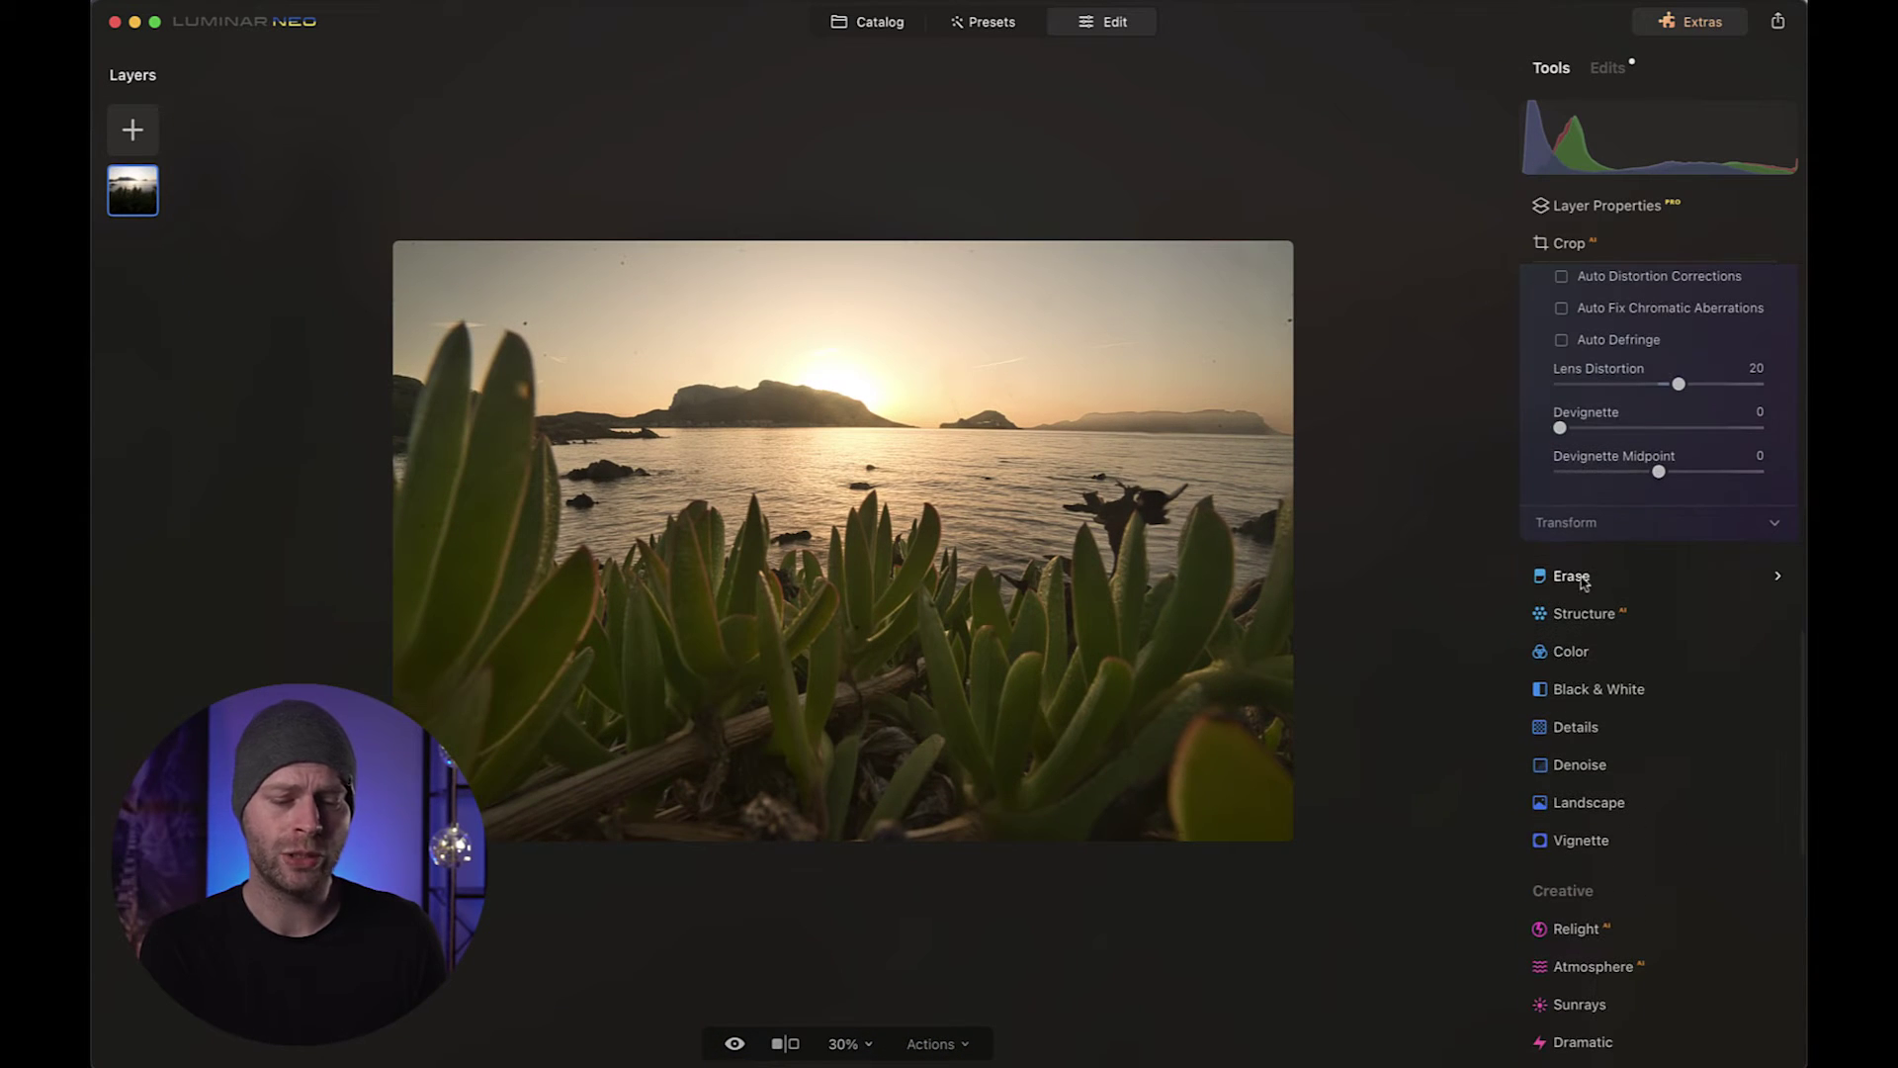
pyautogui.scroll(1, 1580, 584)
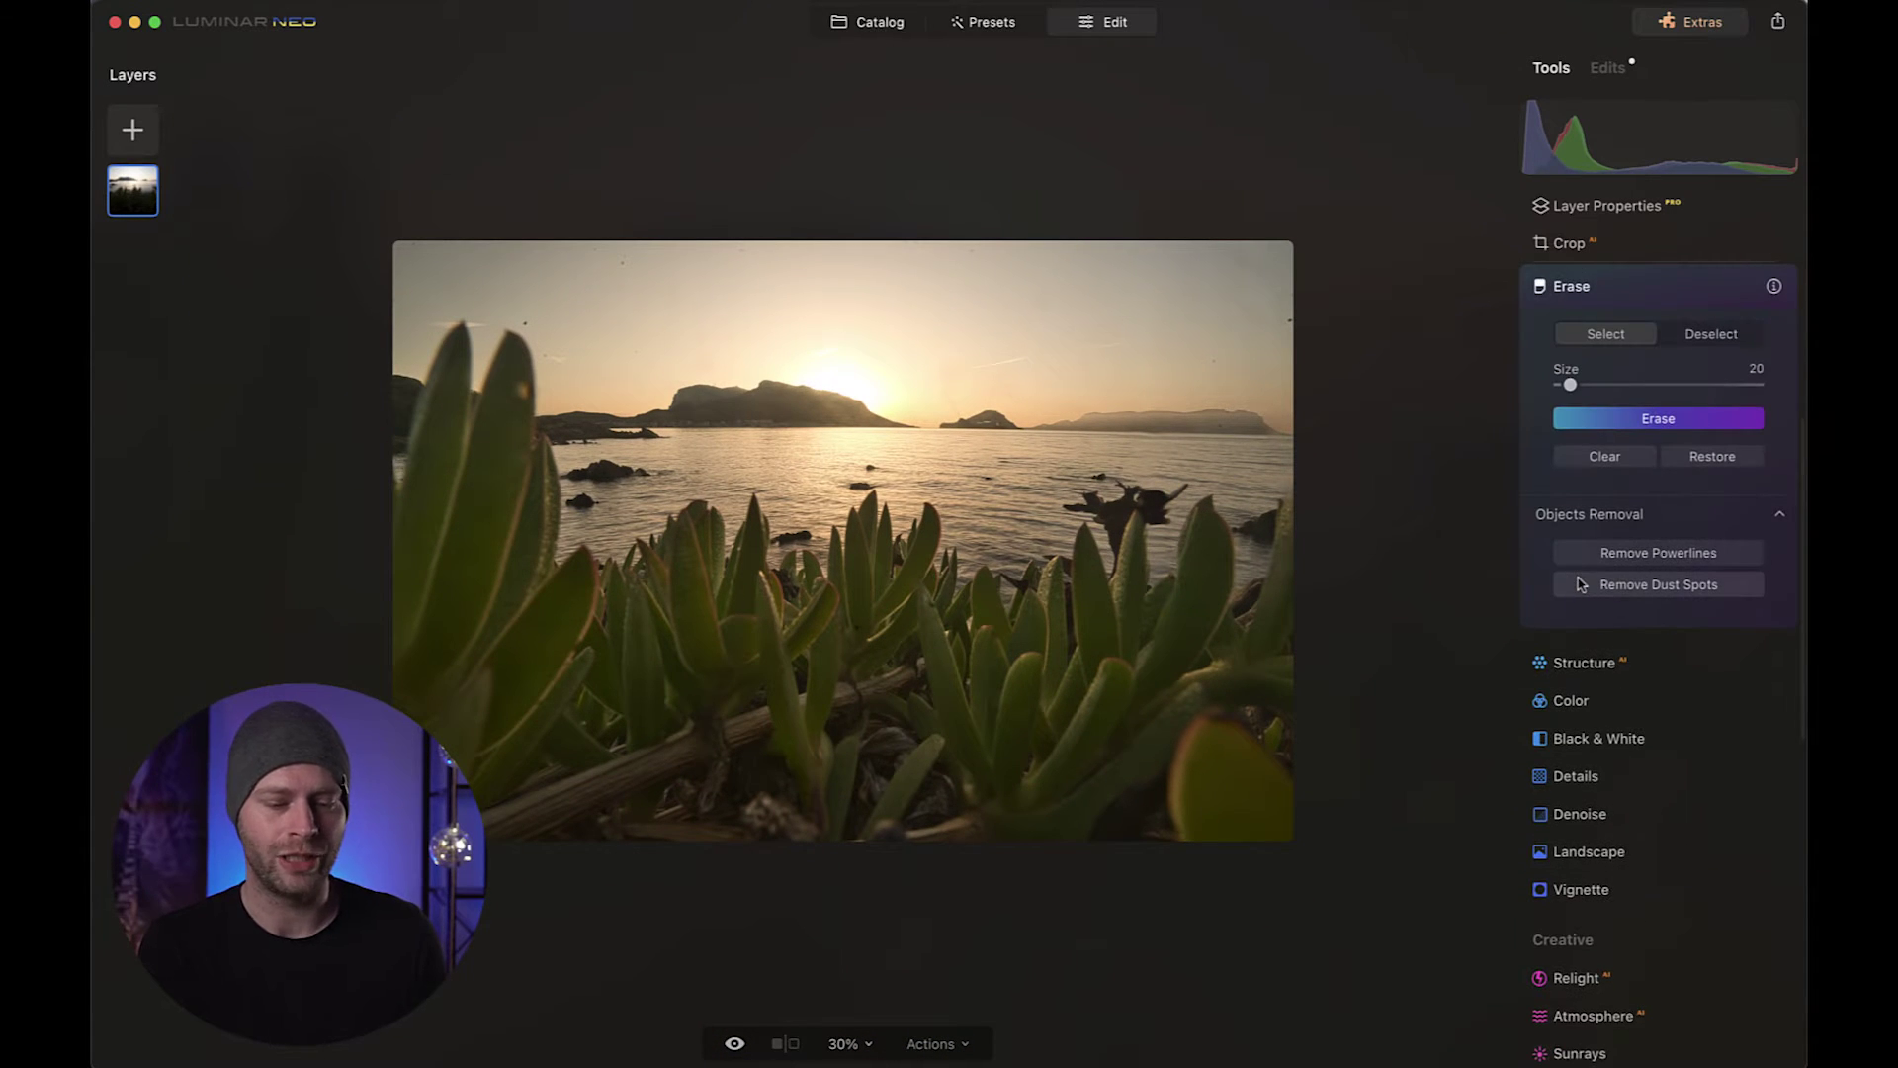
pyautogui.click(1636, 590)
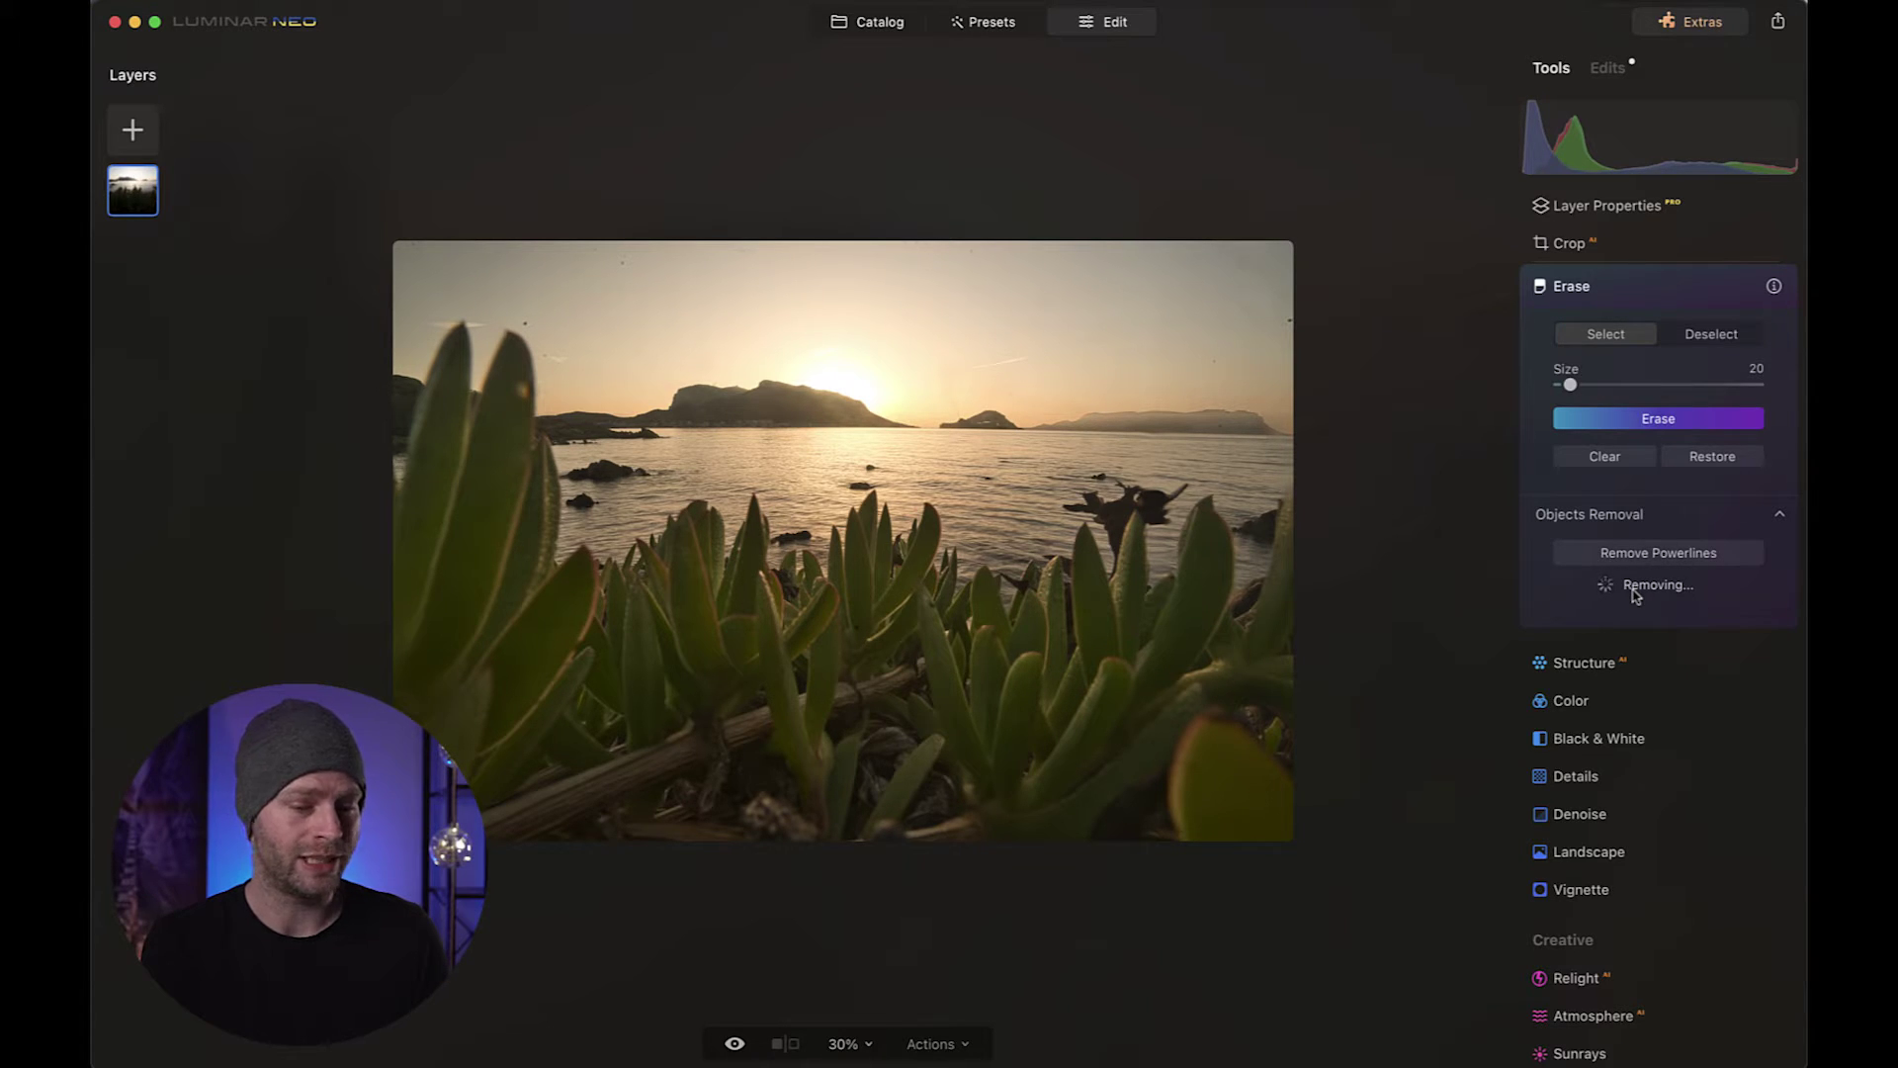
# Step: Compare the sky with and without dust removal, leaving the cleaned version on
pyautogui.scroll(3, 1148, 415)
pyautogui.hscroll(-5, 1151, 419)
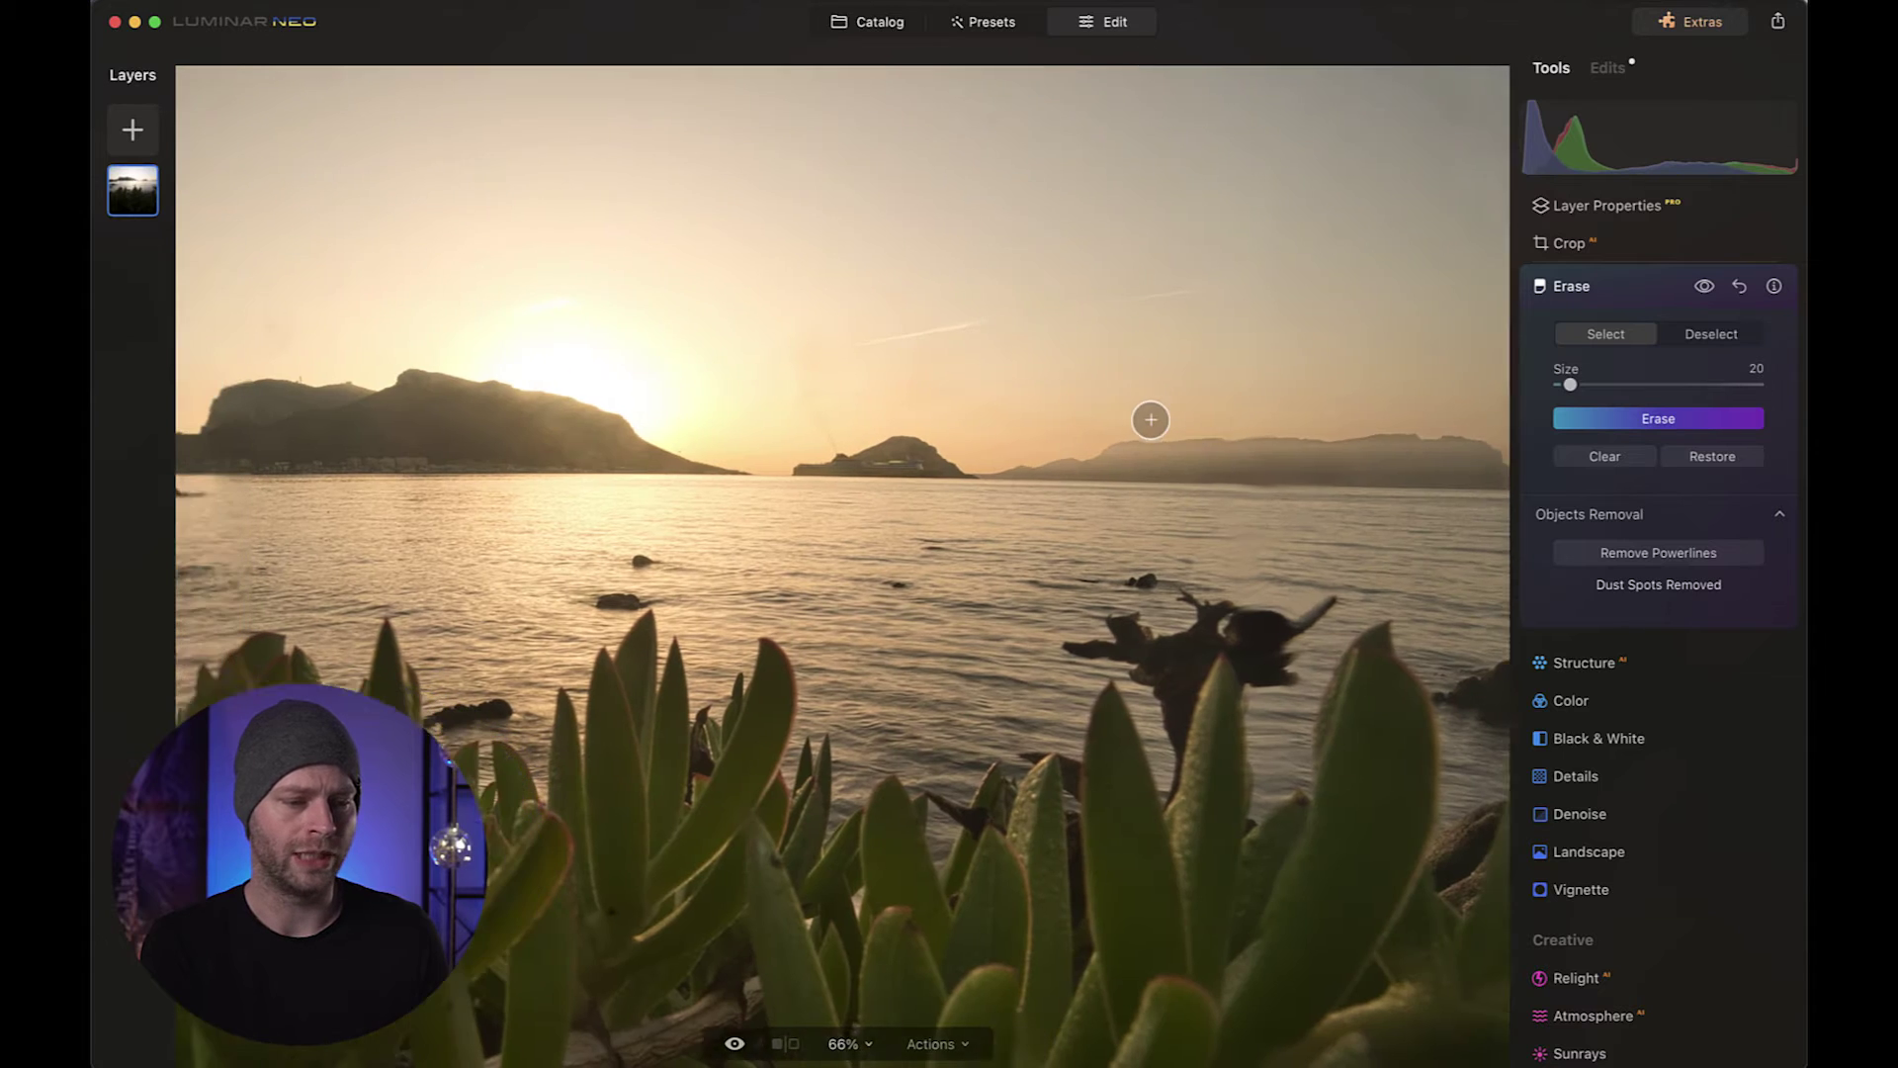
pyautogui.hscroll(5, 1151, 419)
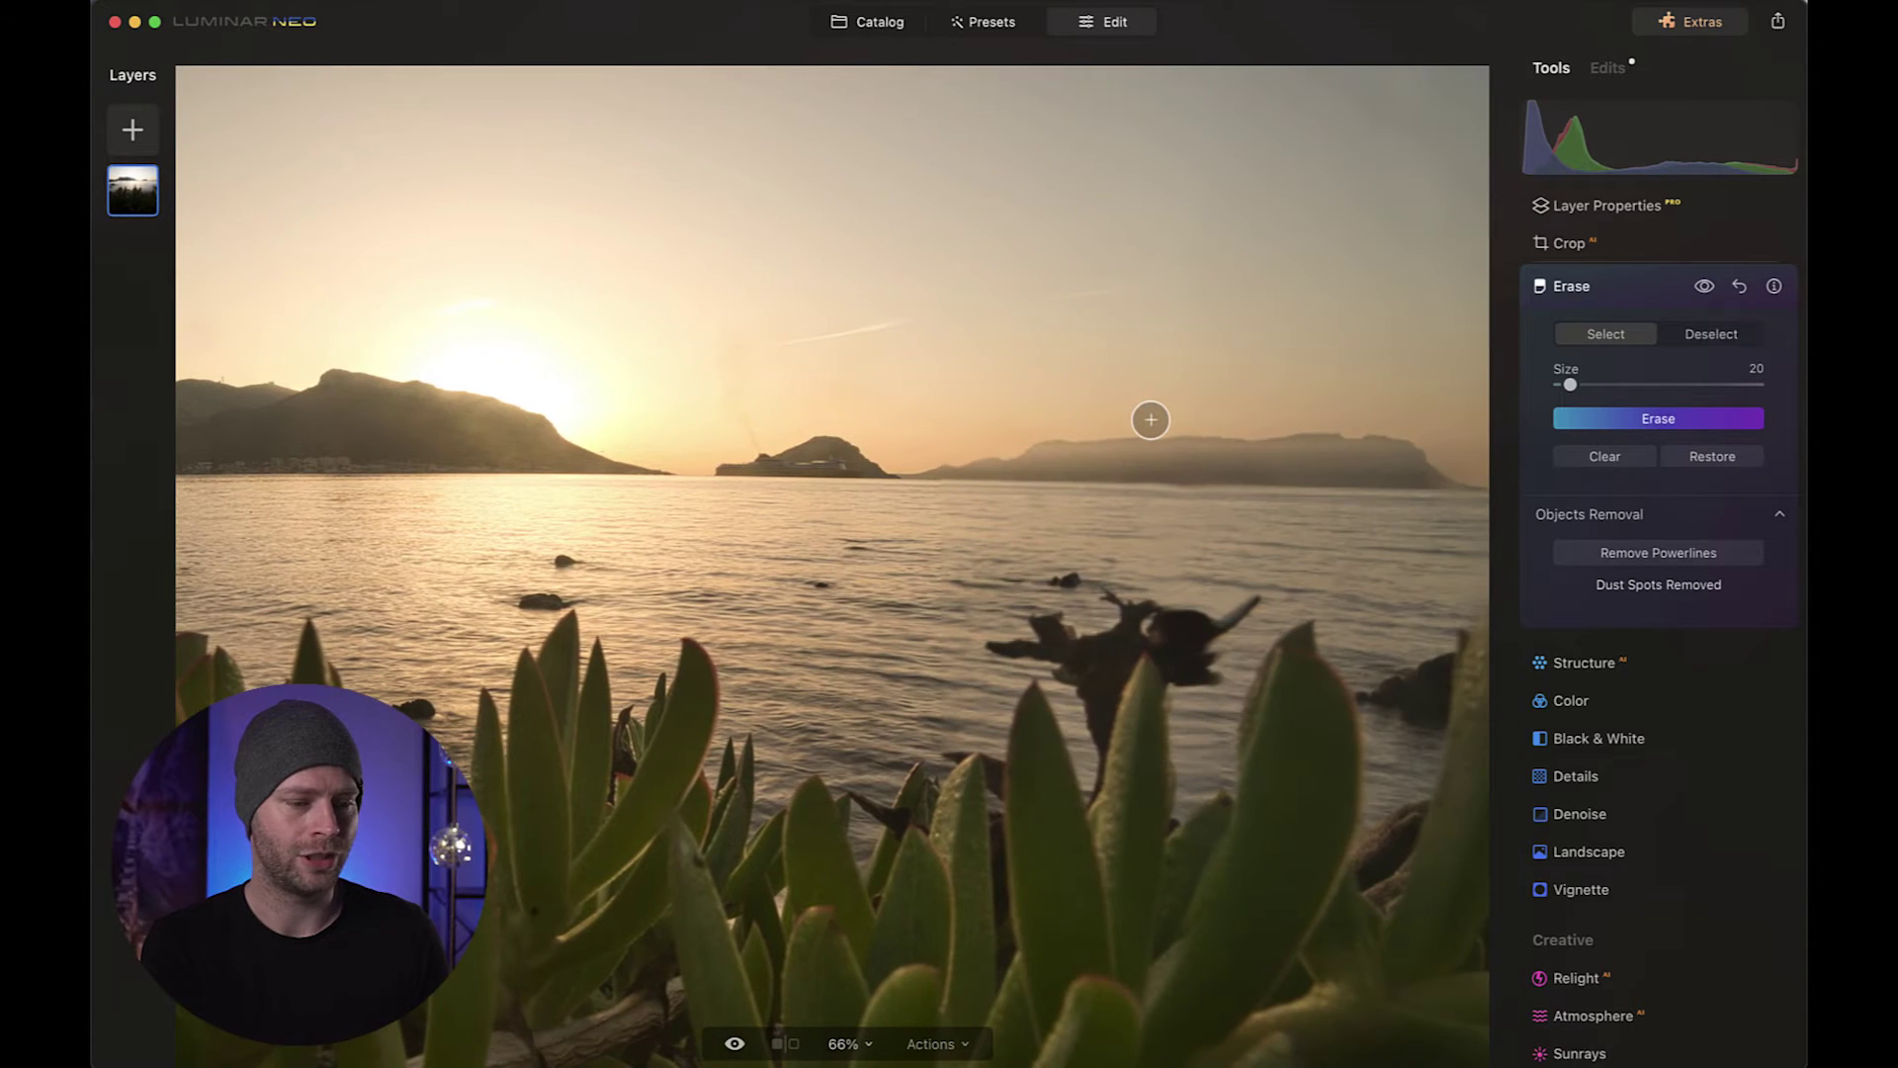
pyautogui.scroll(2, 1150, 419)
pyautogui.click(1705, 287)
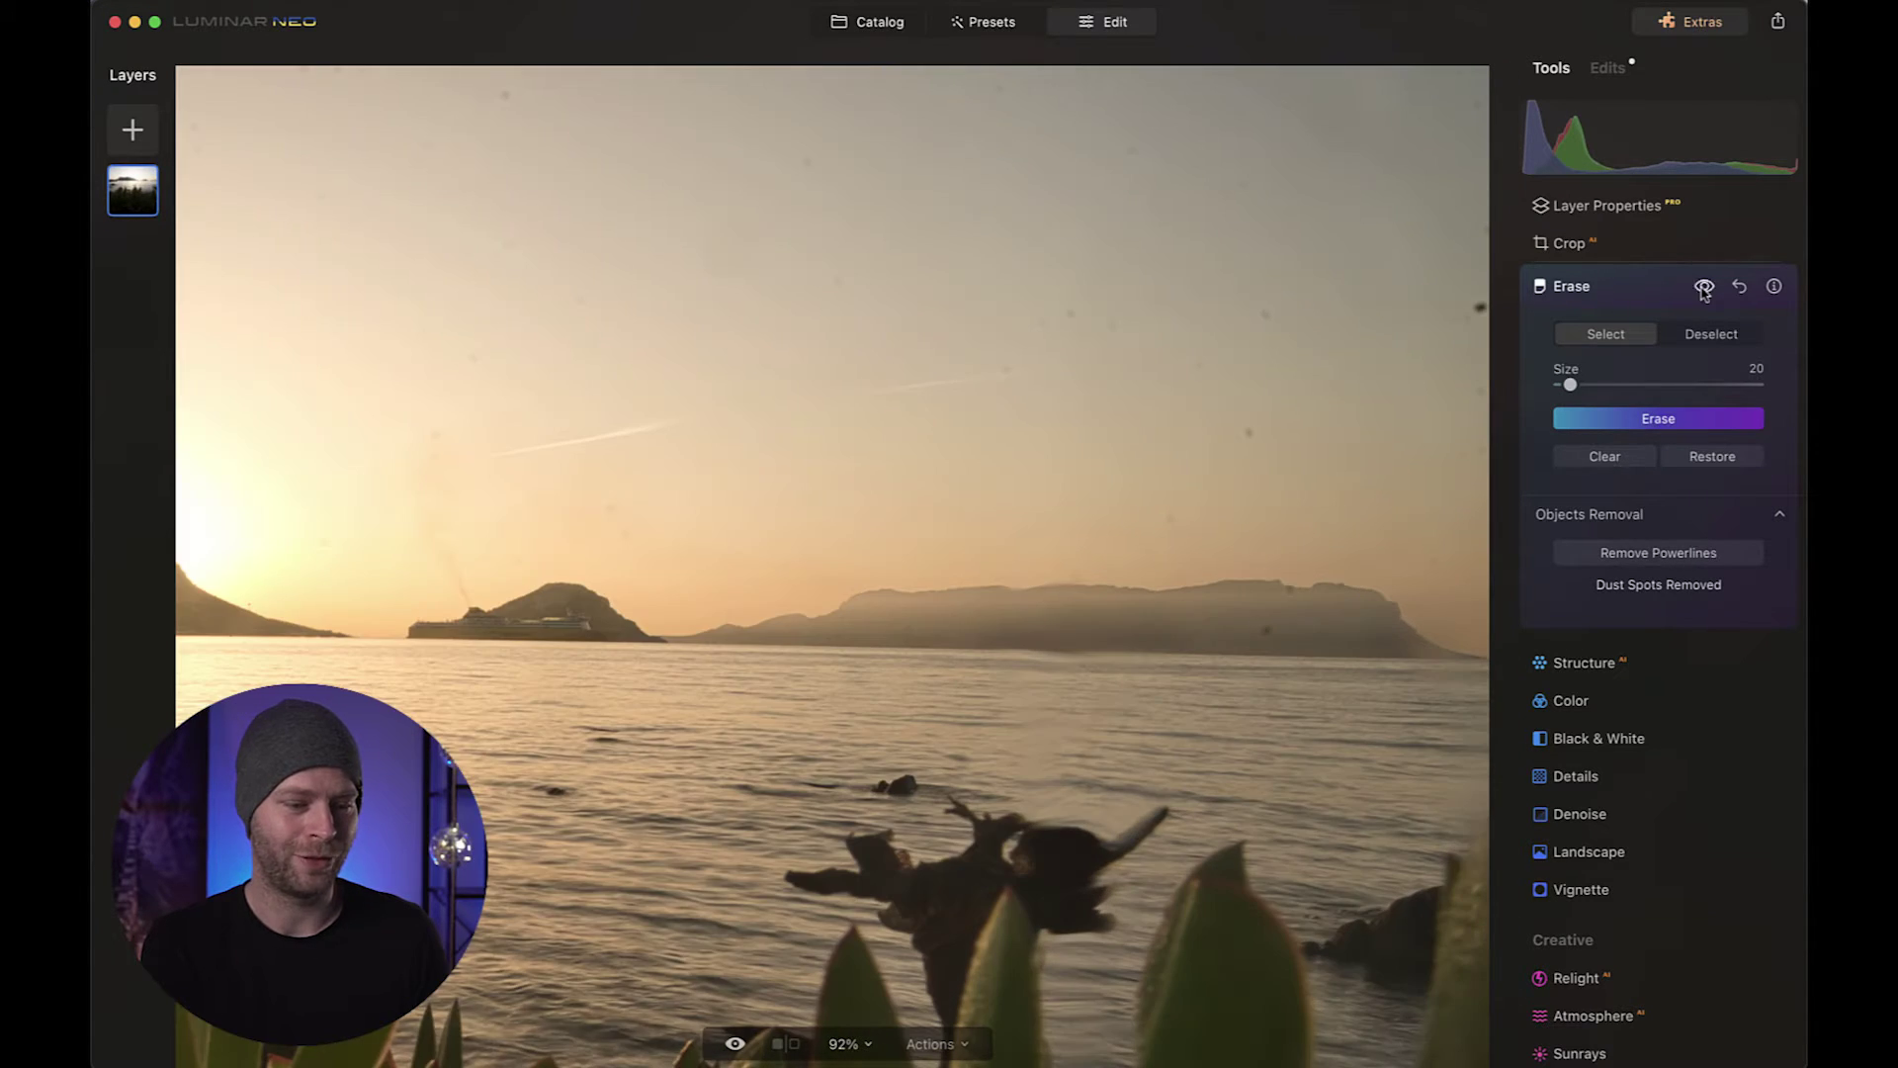
pyautogui.click(1704, 286)
pyautogui.scroll(-4, 1114, 466)
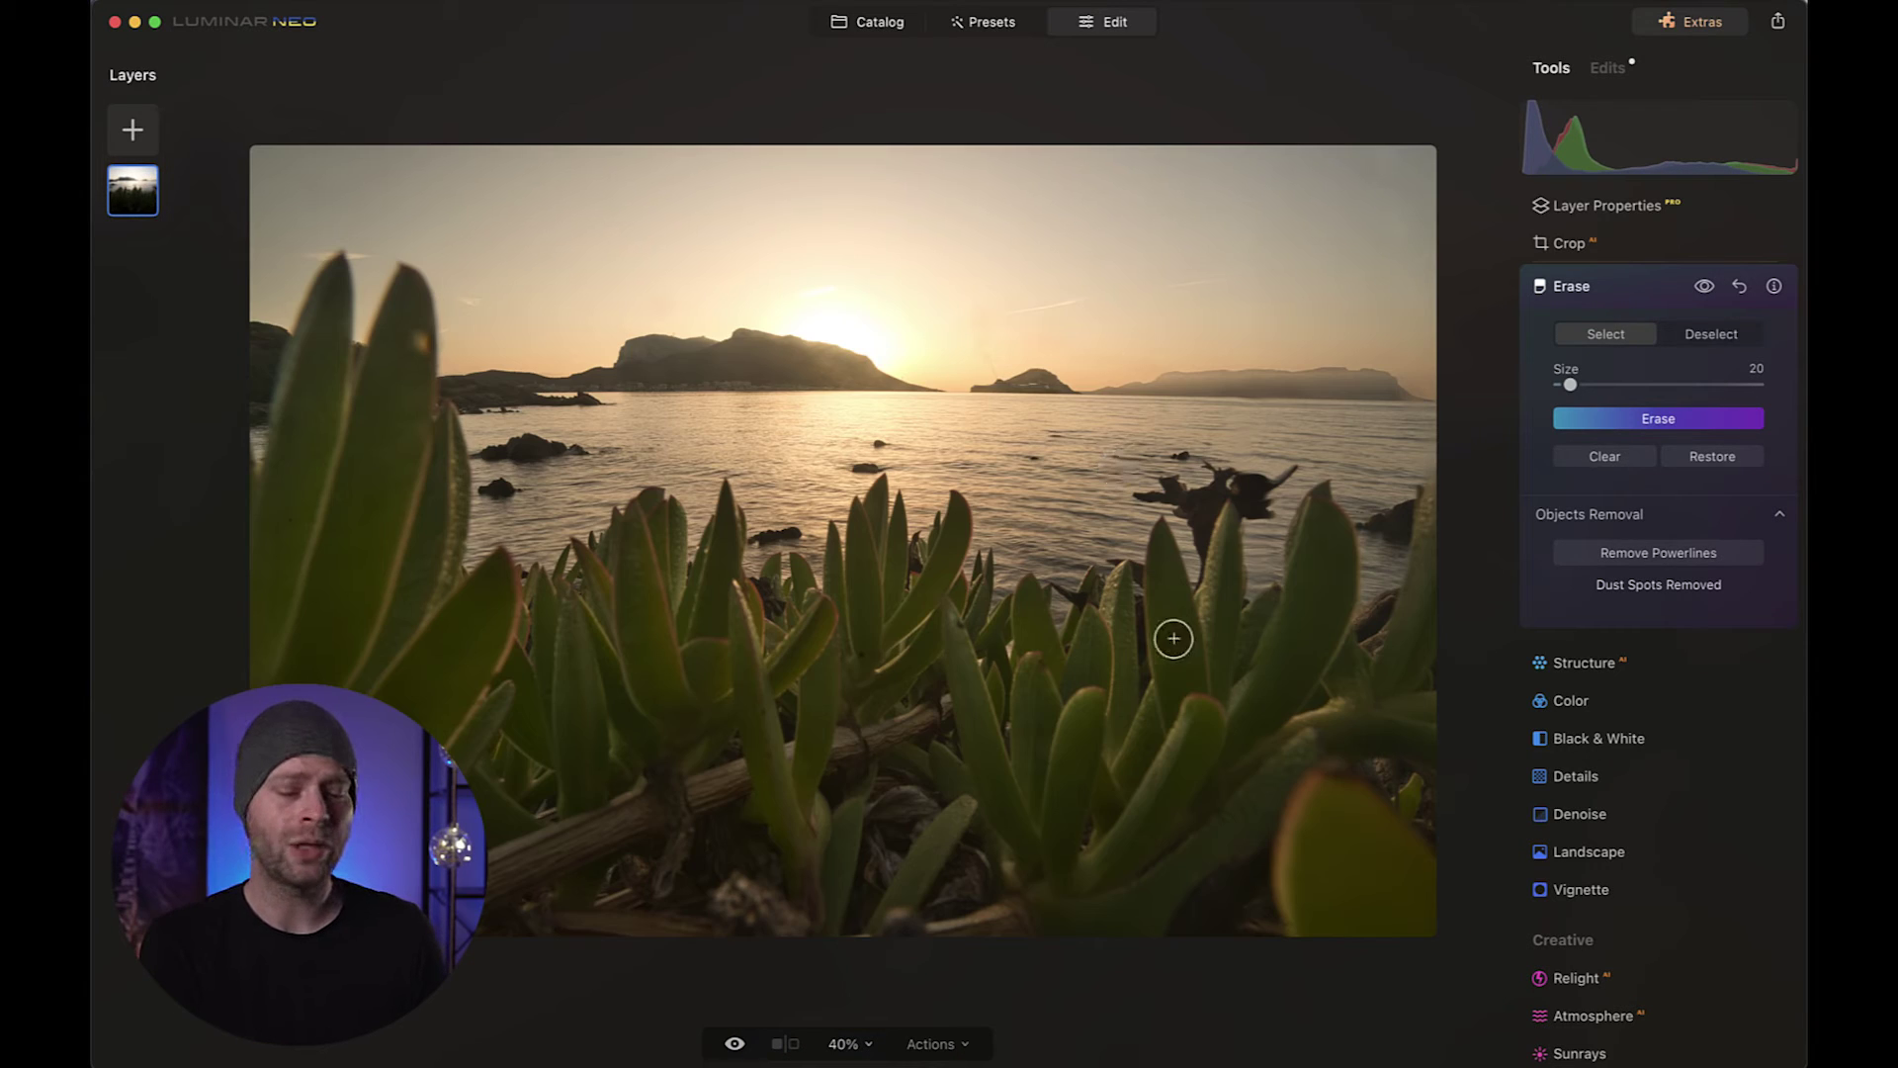
# Step: In the Color tool, set Remove Color Cast to 31
pyautogui.click(1571, 701)
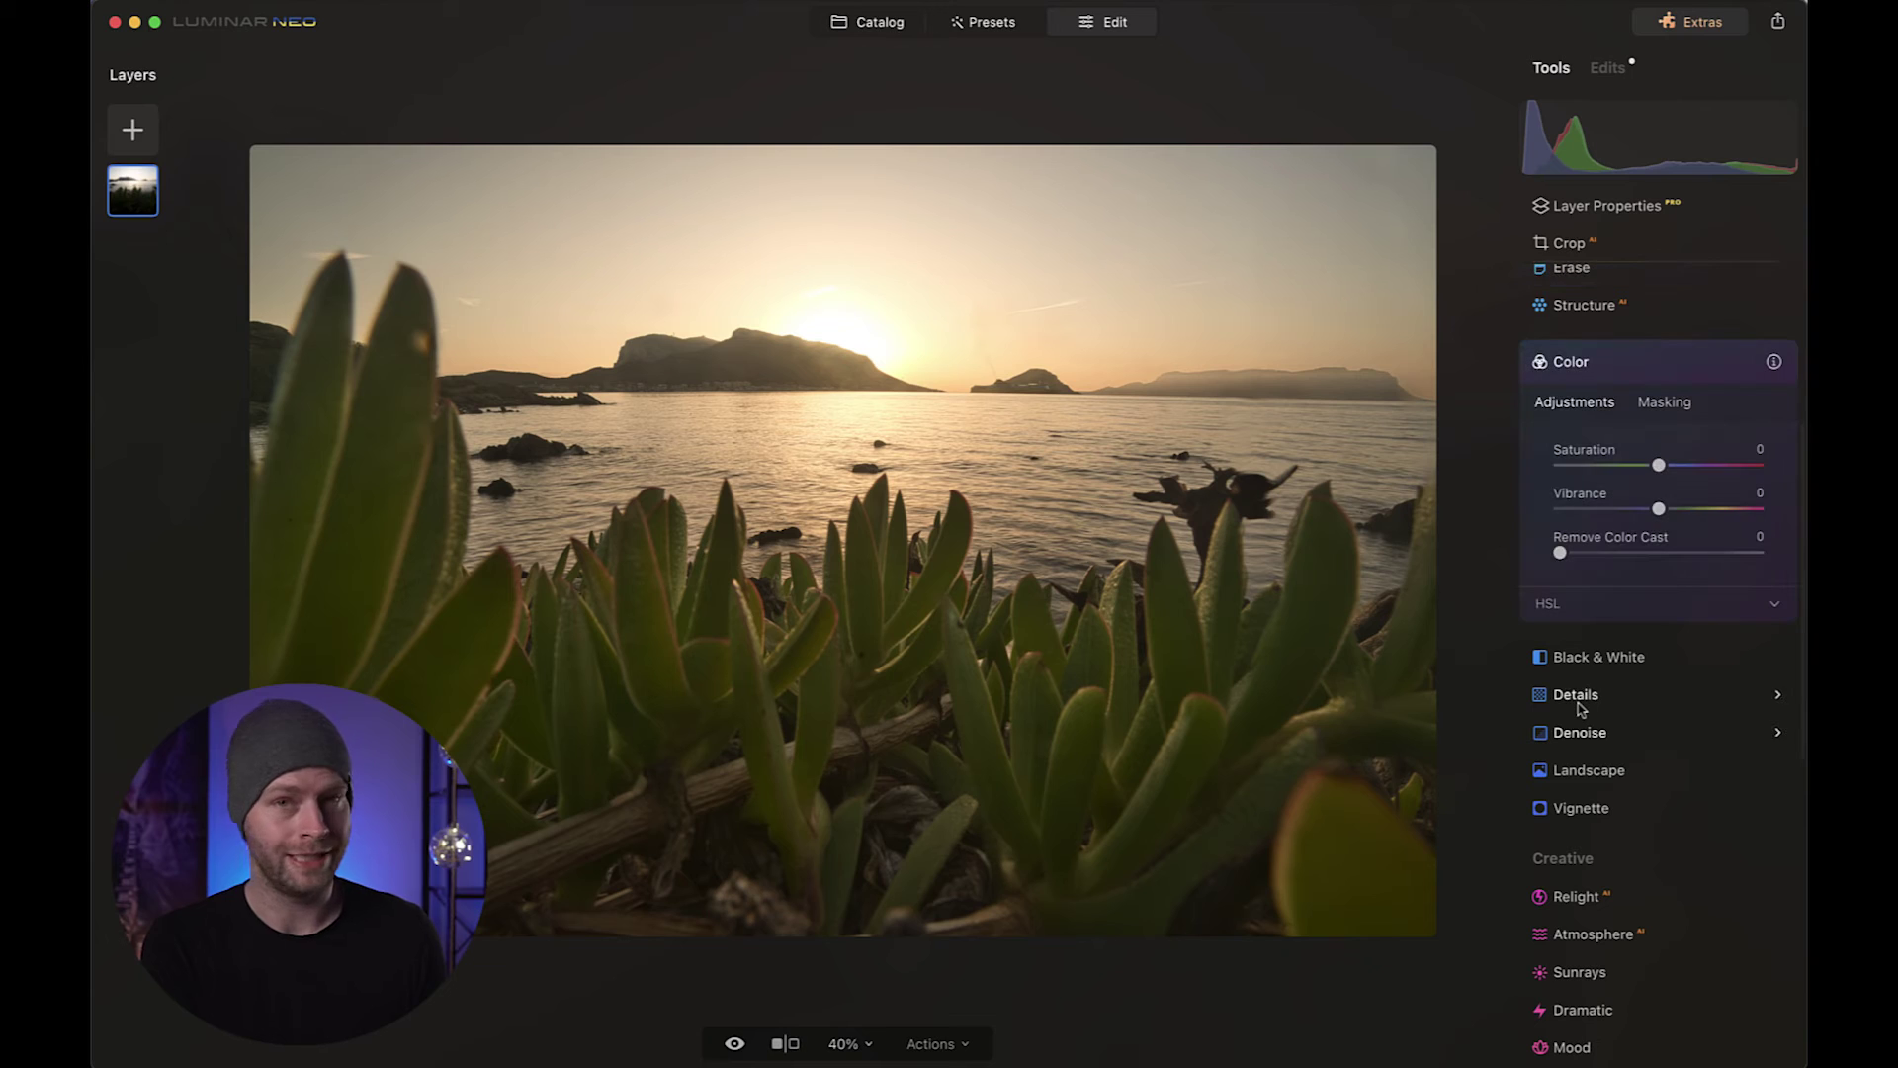
pyautogui.click(1560, 554)
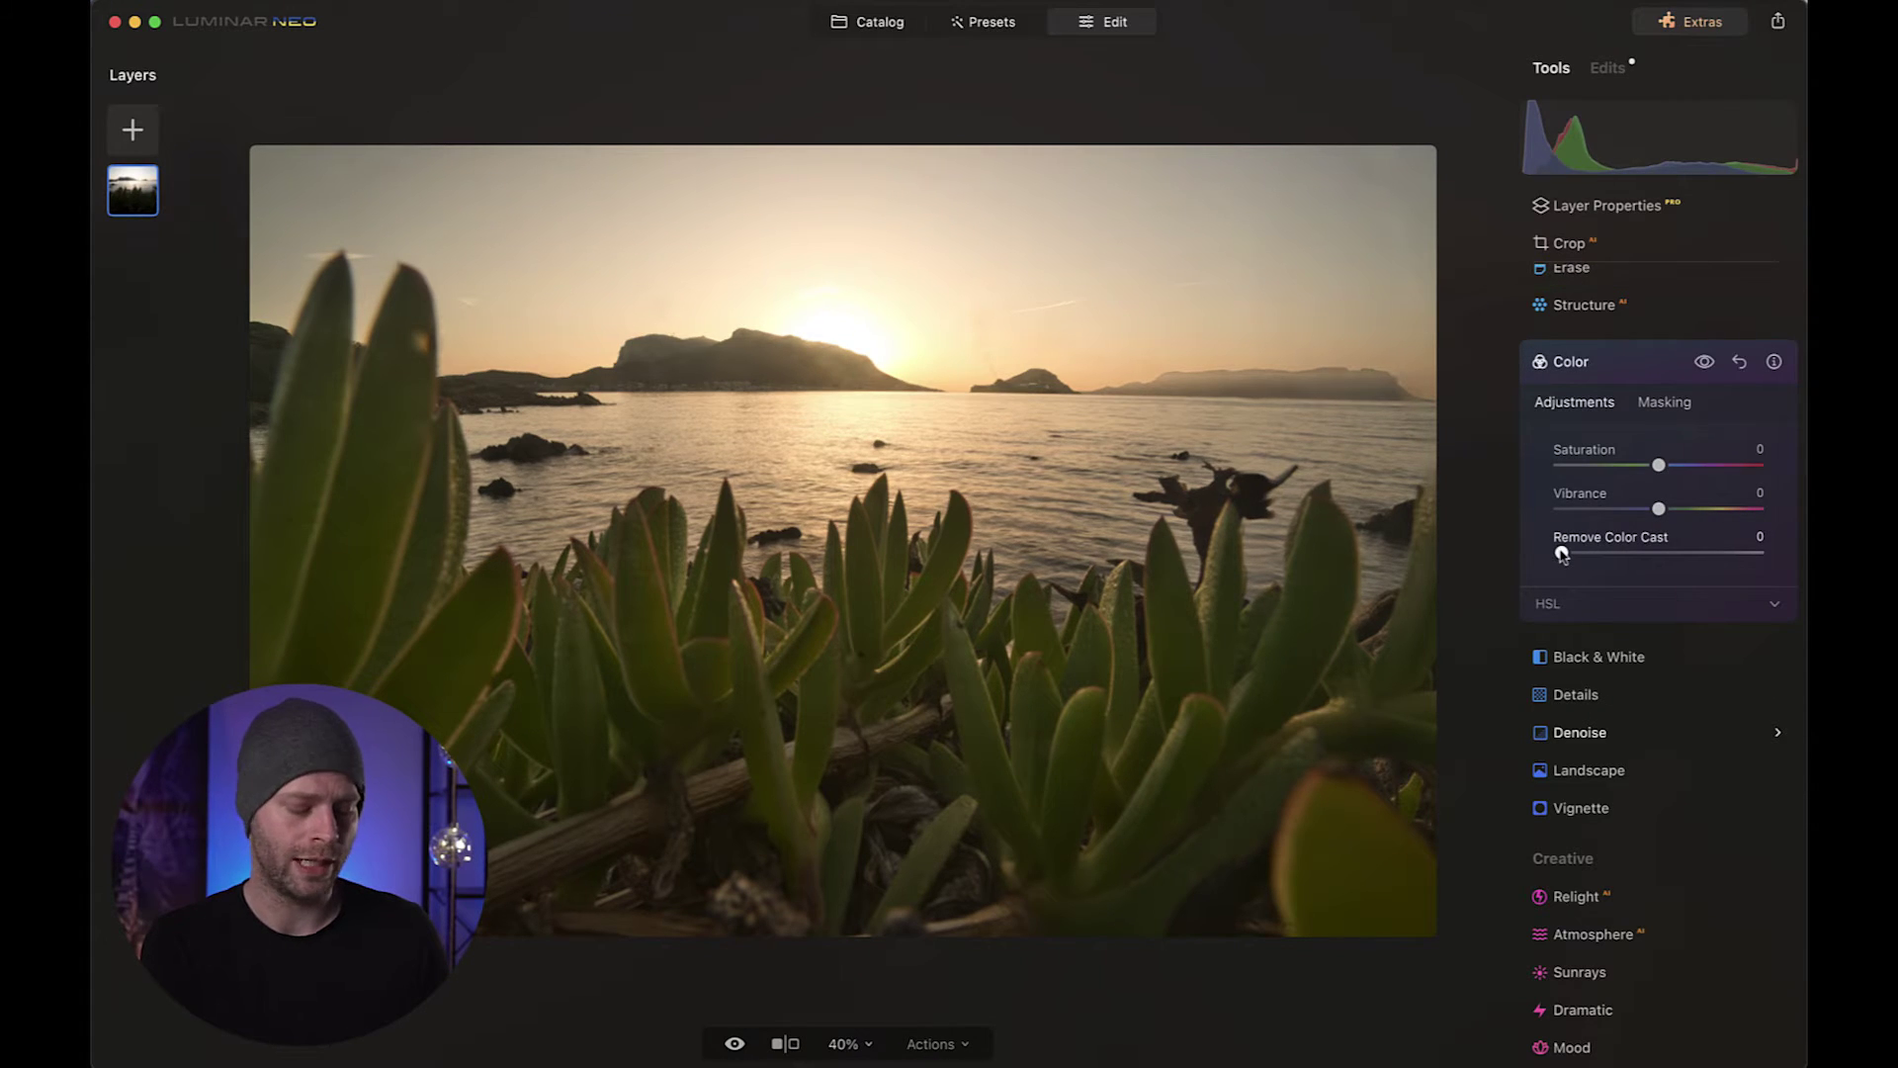
pyautogui.moveTo(1565, 553); pyautogui.dragTo(1627, 556)
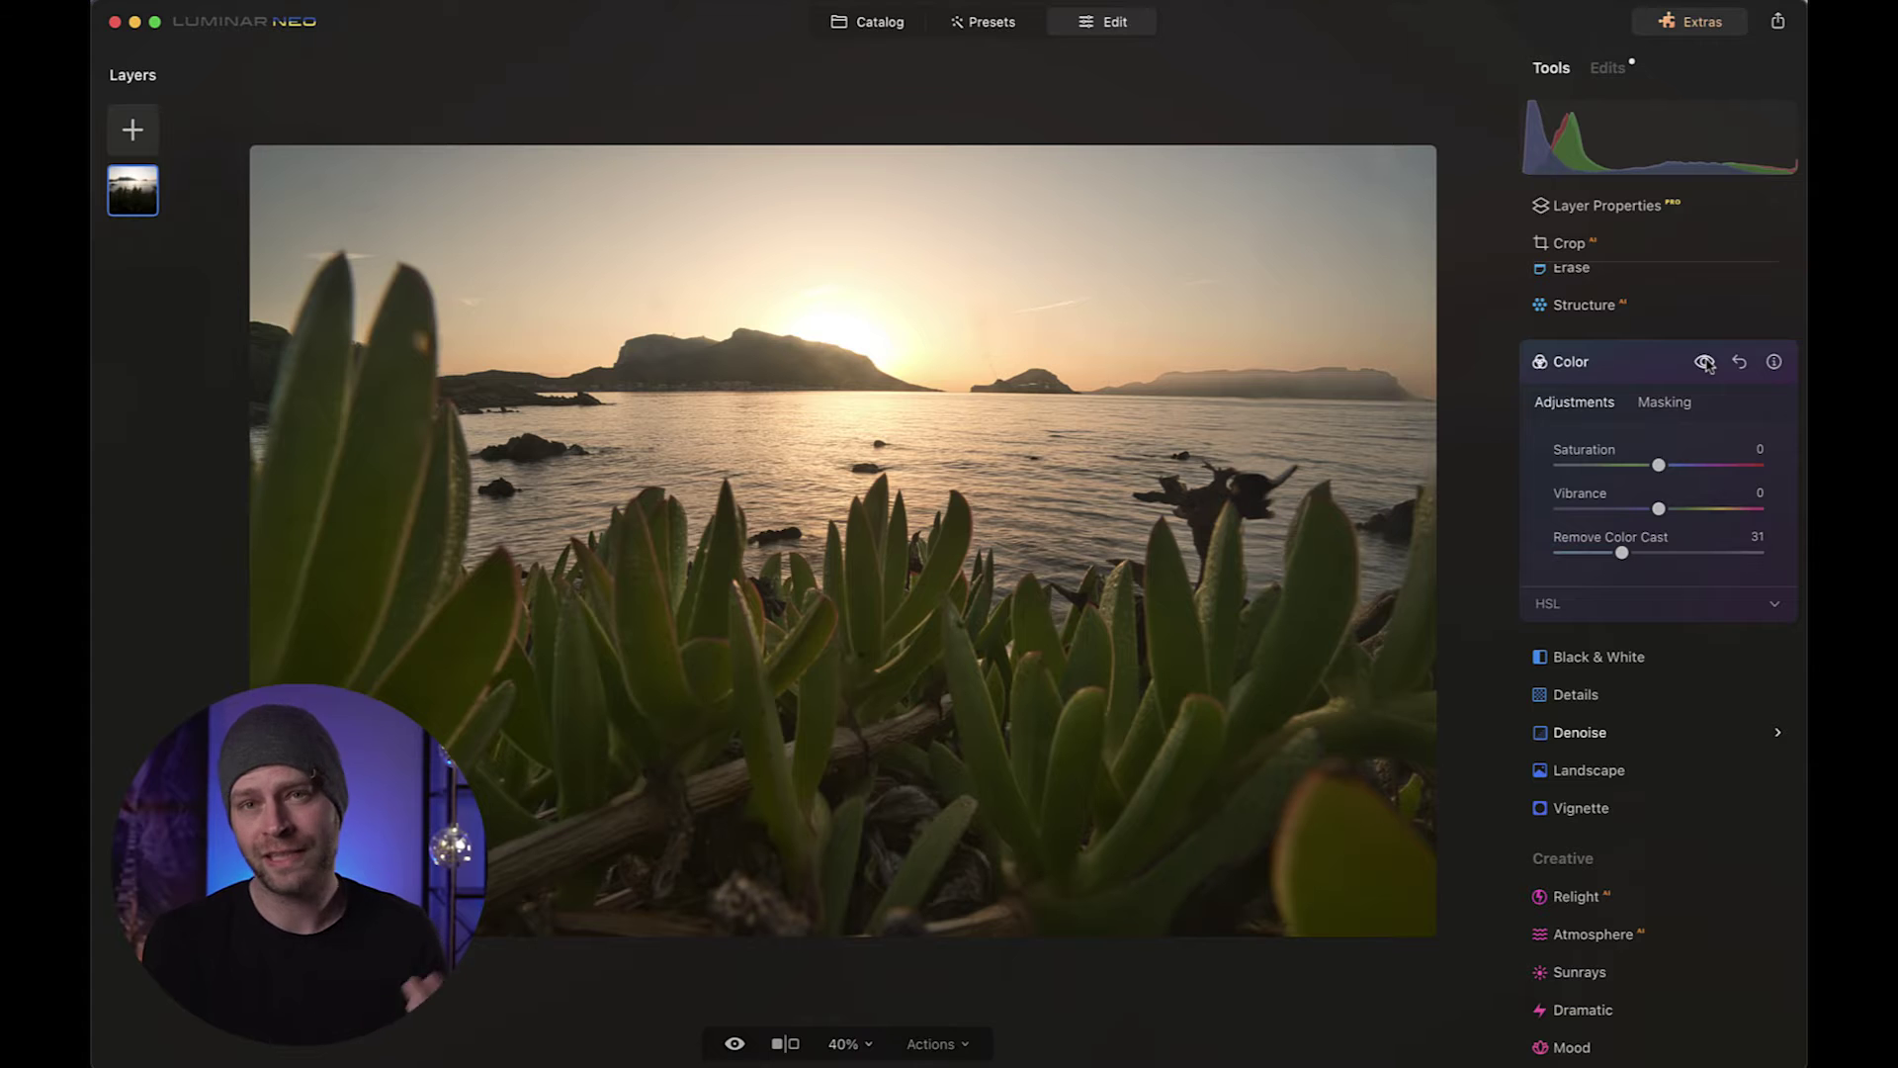
pyautogui.scroll(5, 820, 363)
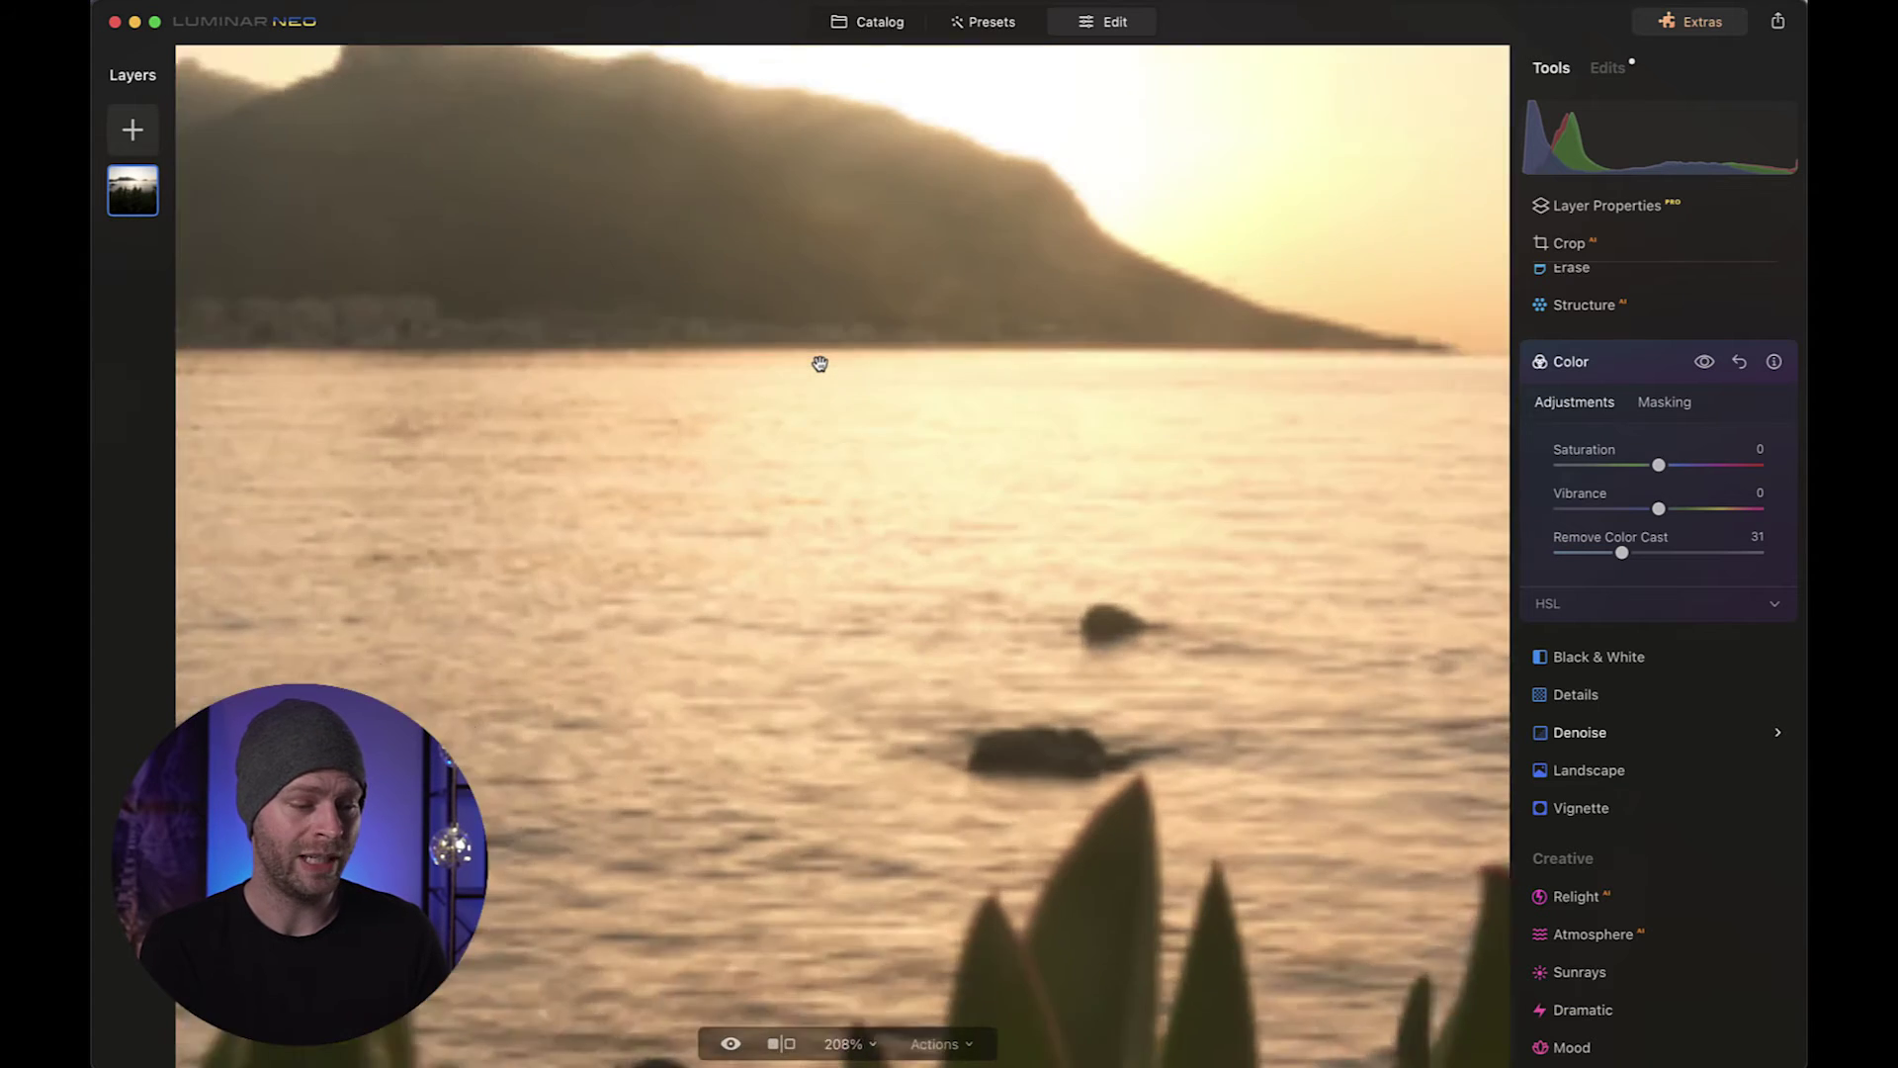
pyautogui.scroll(5, 819, 364)
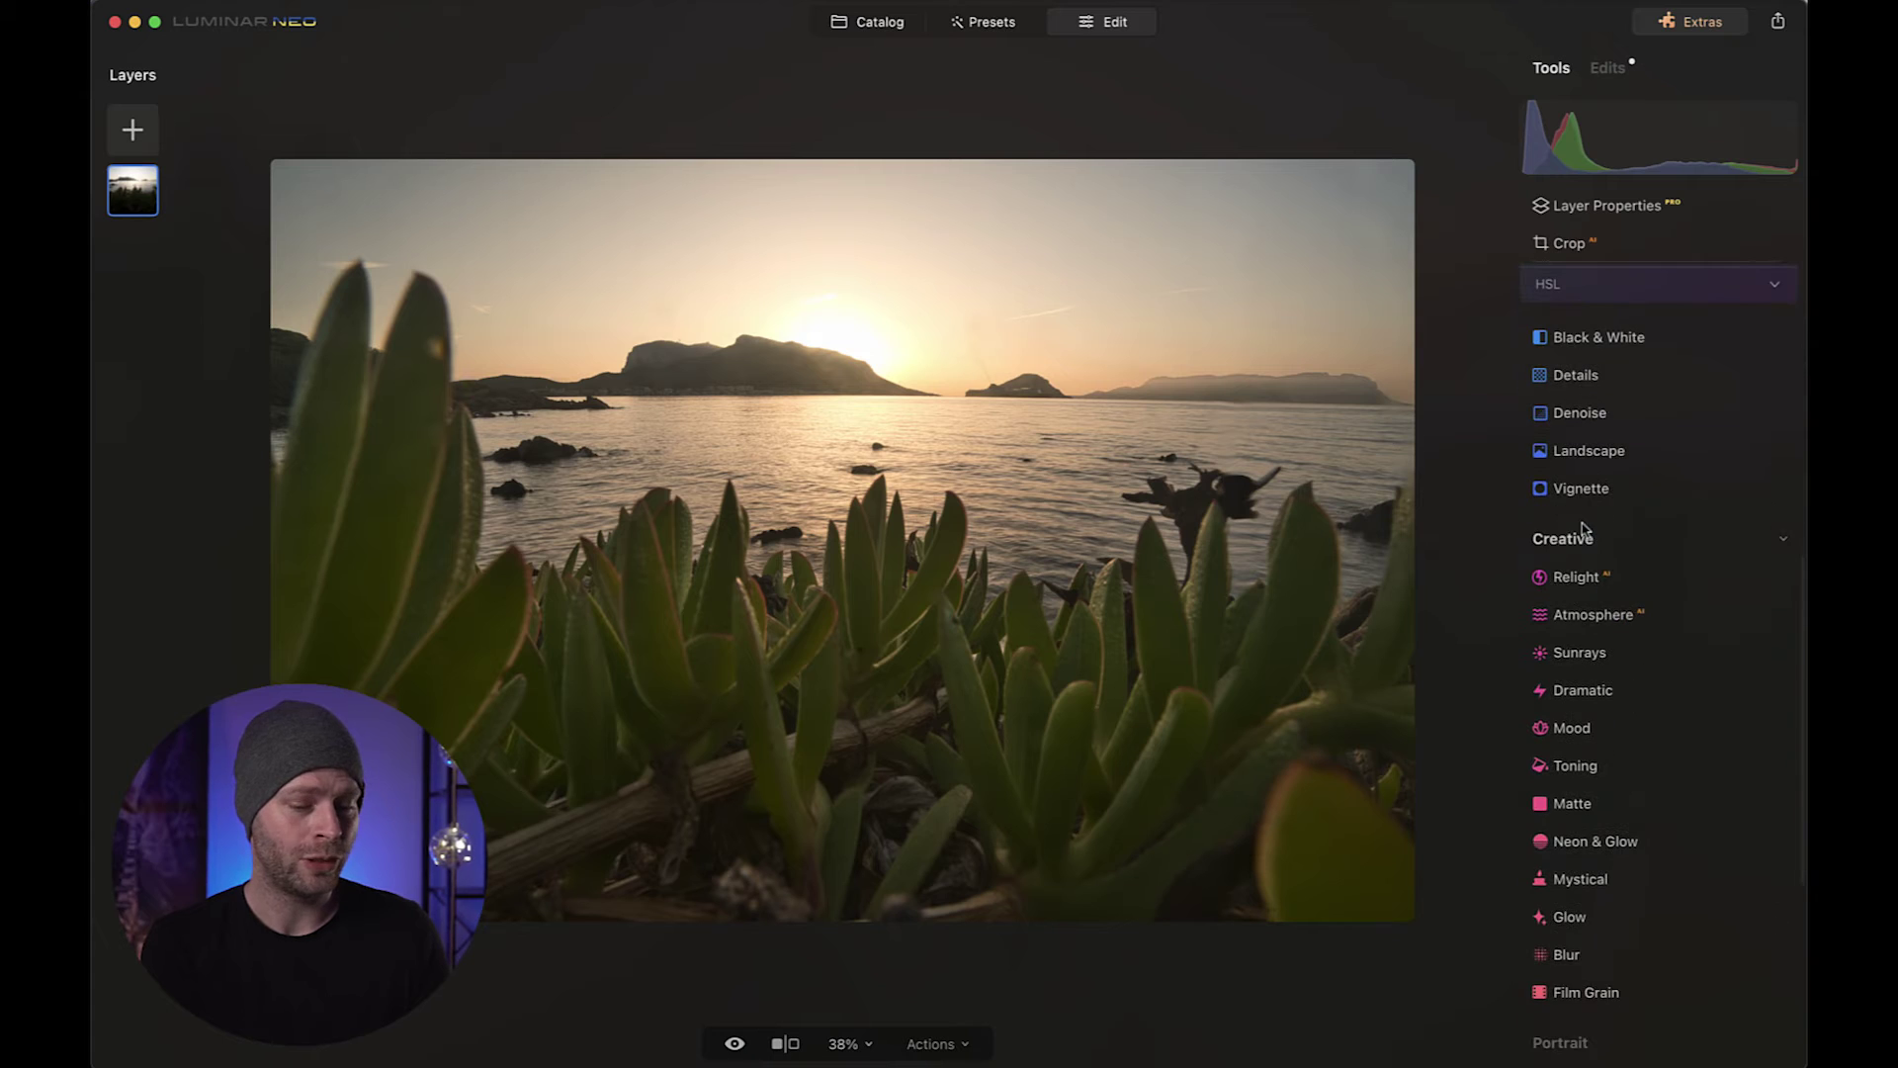
pyautogui.click(1579, 652)
# Step: Place the sun centre on the setting sun and raise sunray Penetration to 59
pyautogui.click(1626, 497)
pyautogui.moveTo(613, 311); pyautogui.dragTo(826, 346)
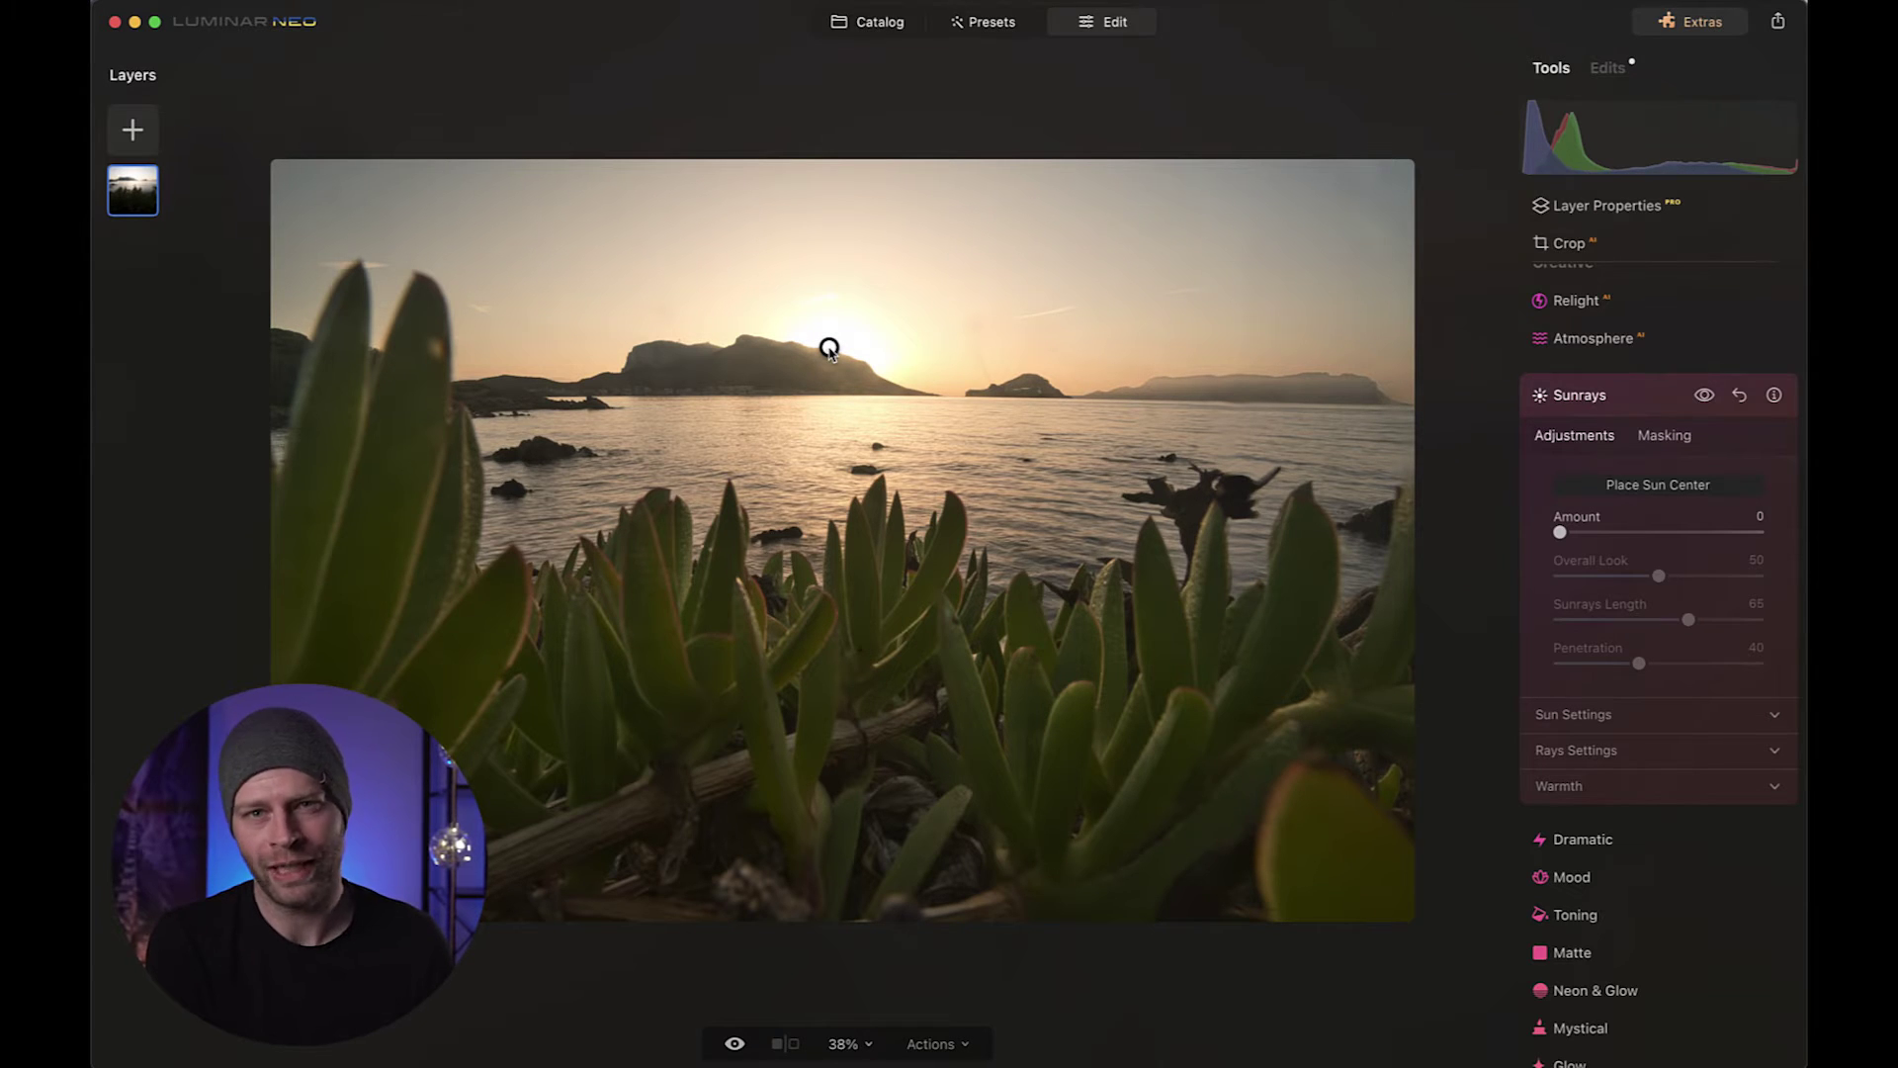
pyautogui.click(1560, 534)
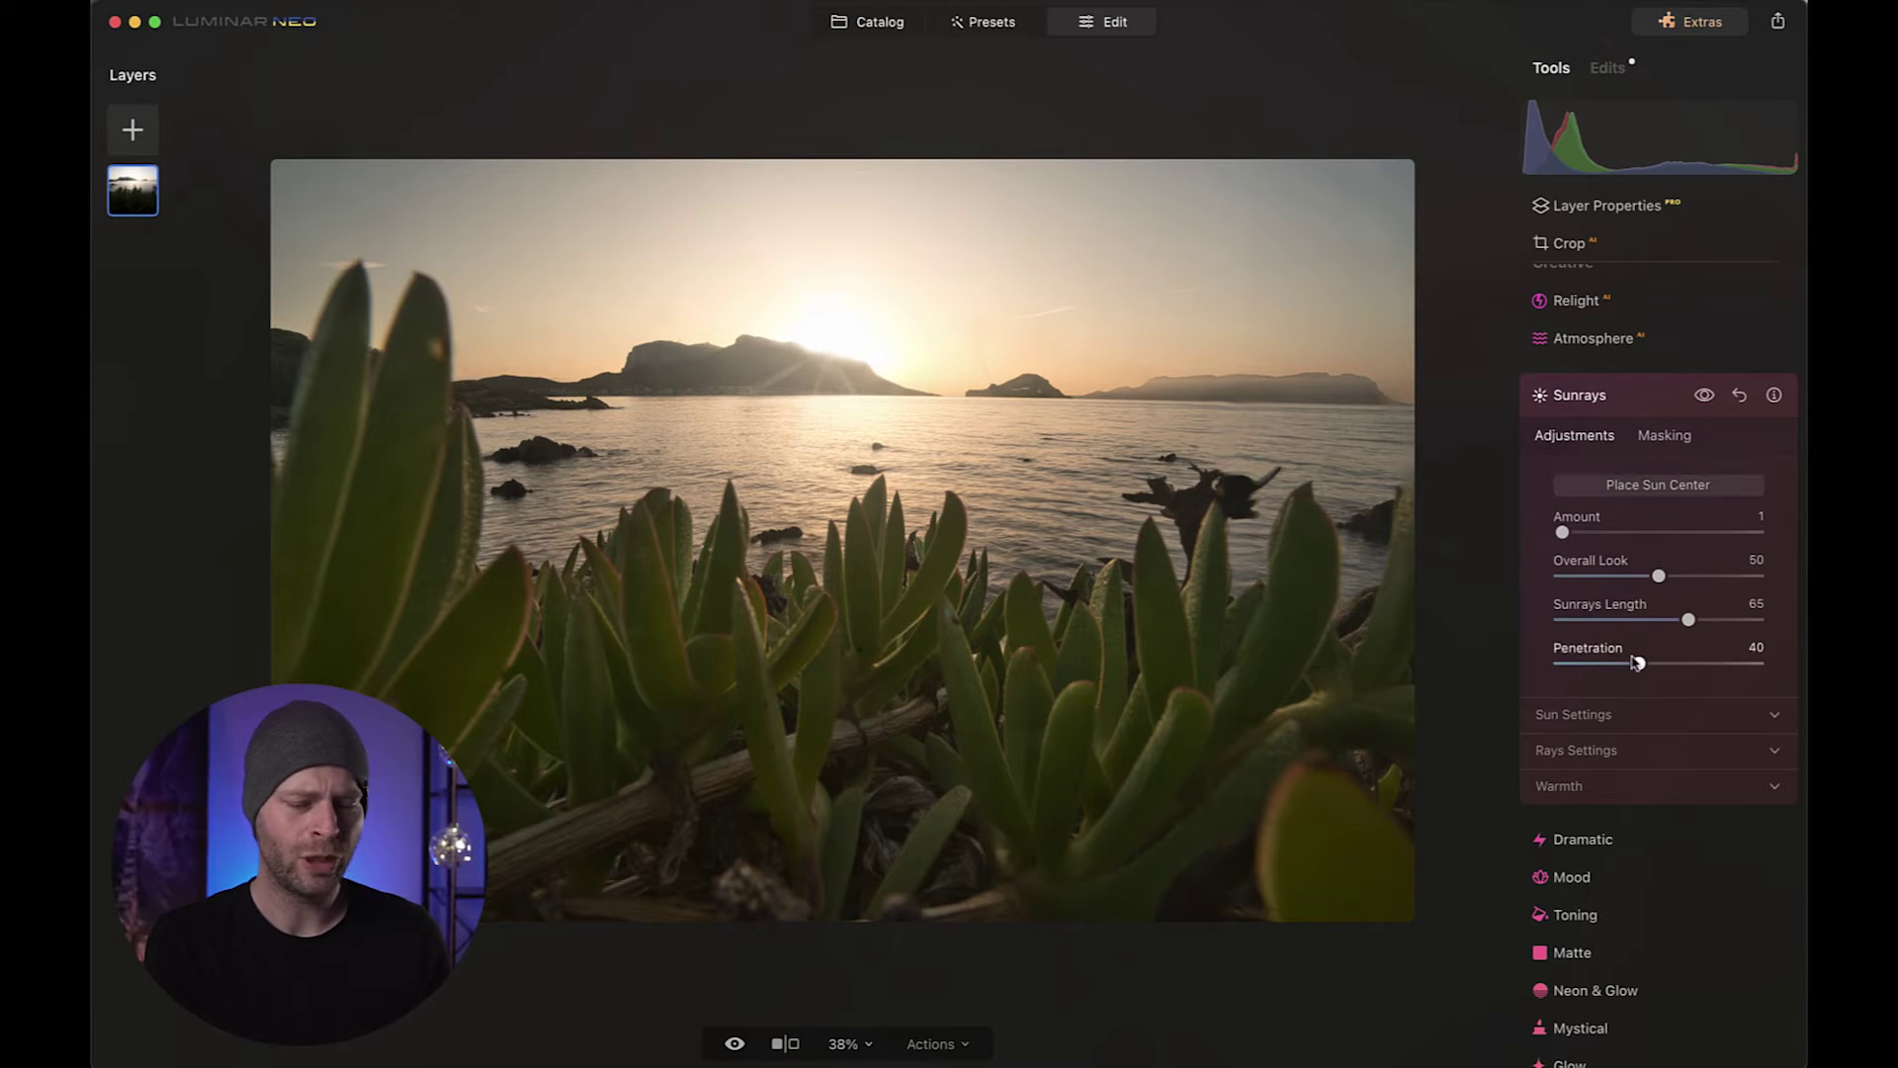
pyautogui.moveTo(1639, 666); pyautogui.dragTo(1680, 667)
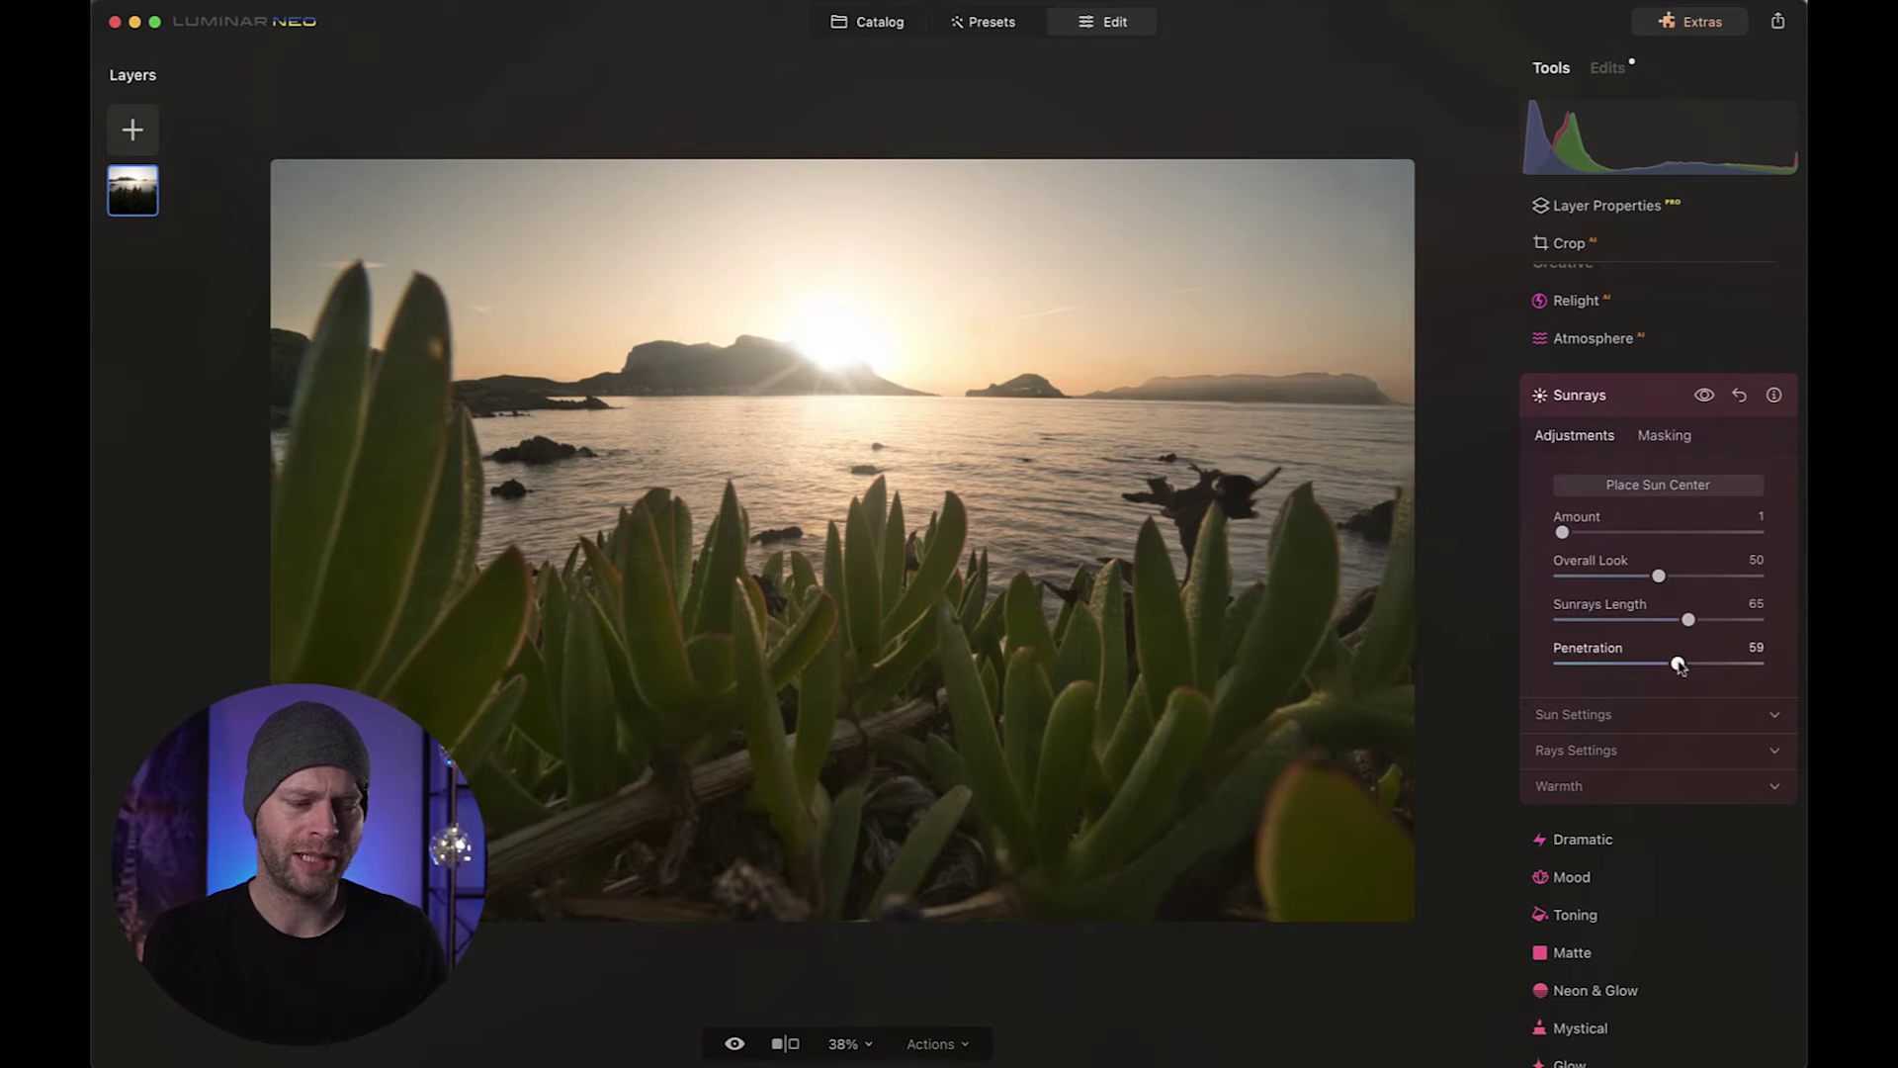
# Step: Reduce Sun Radius to 22 and raise Sun Glow Amount to 71
pyautogui.click(1627, 714)
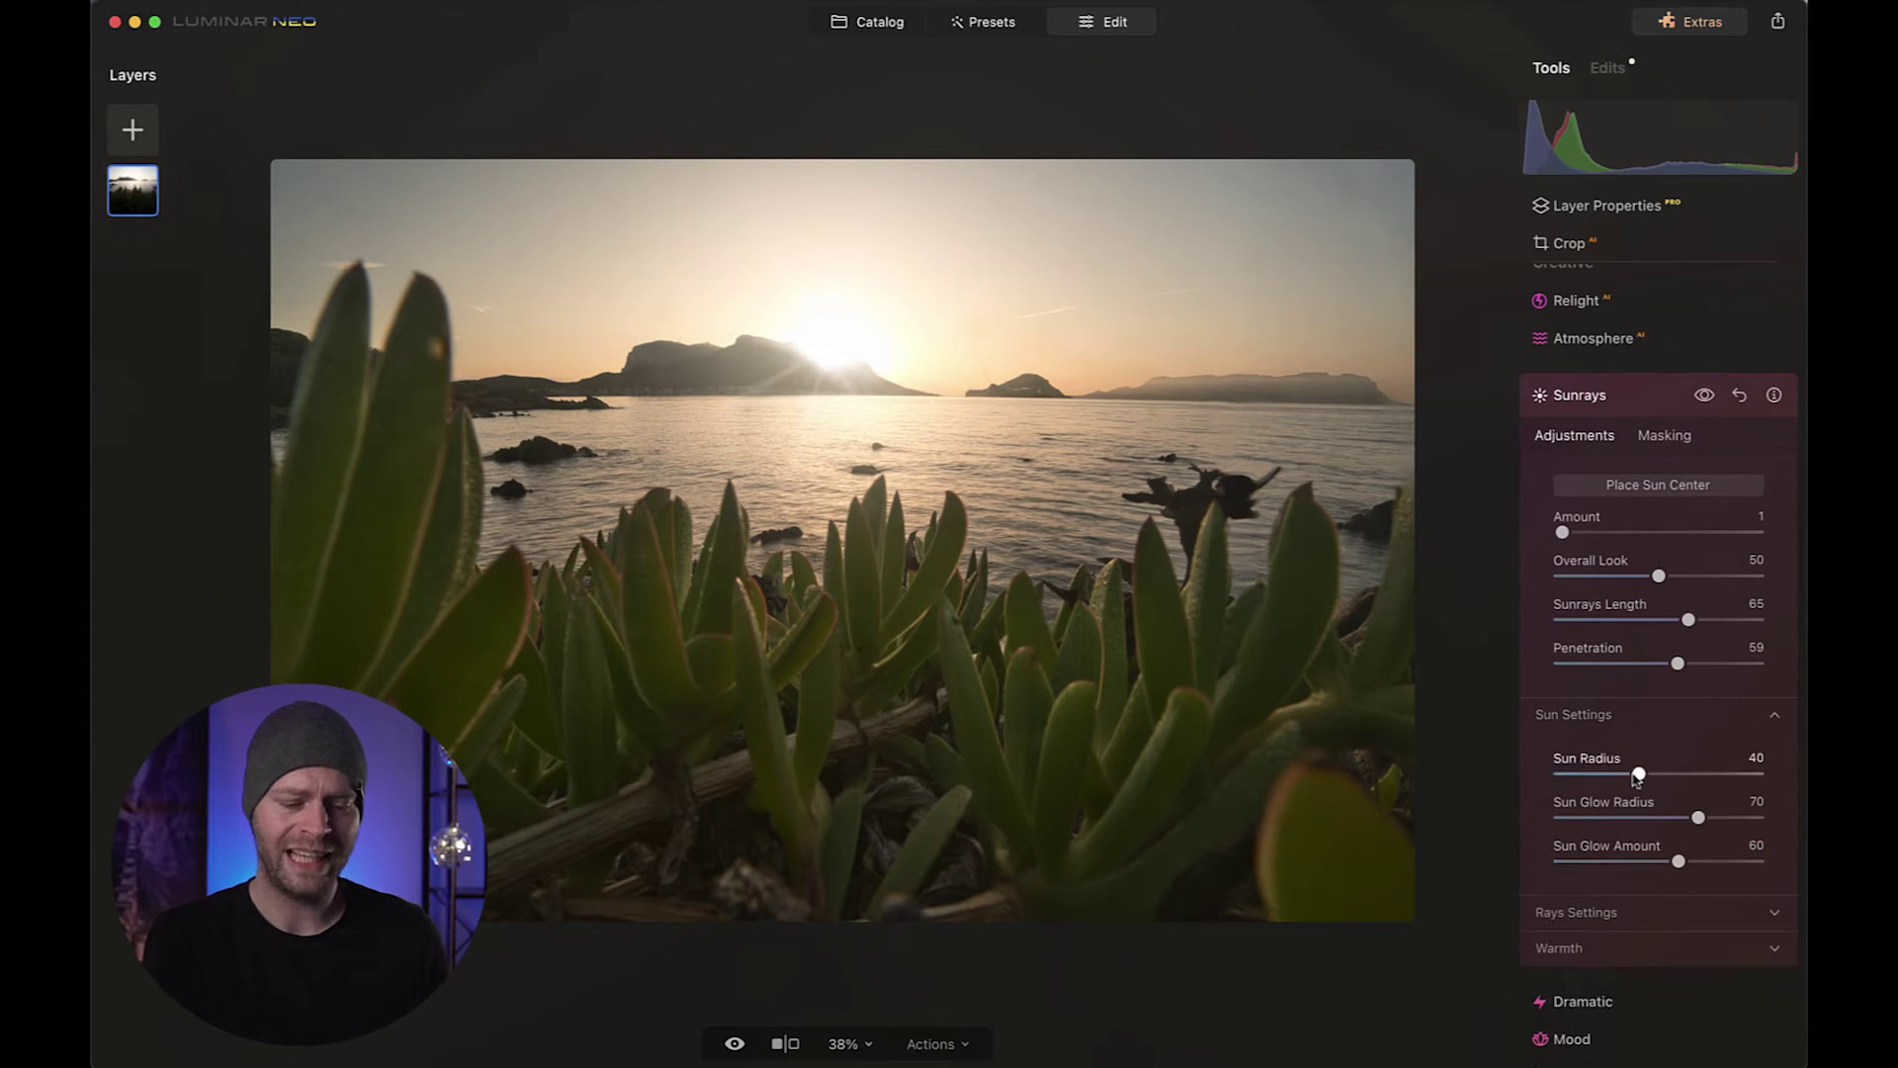
pyautogui.moveTo(1639, 777); pyautogui.dragTo(1599, 776)
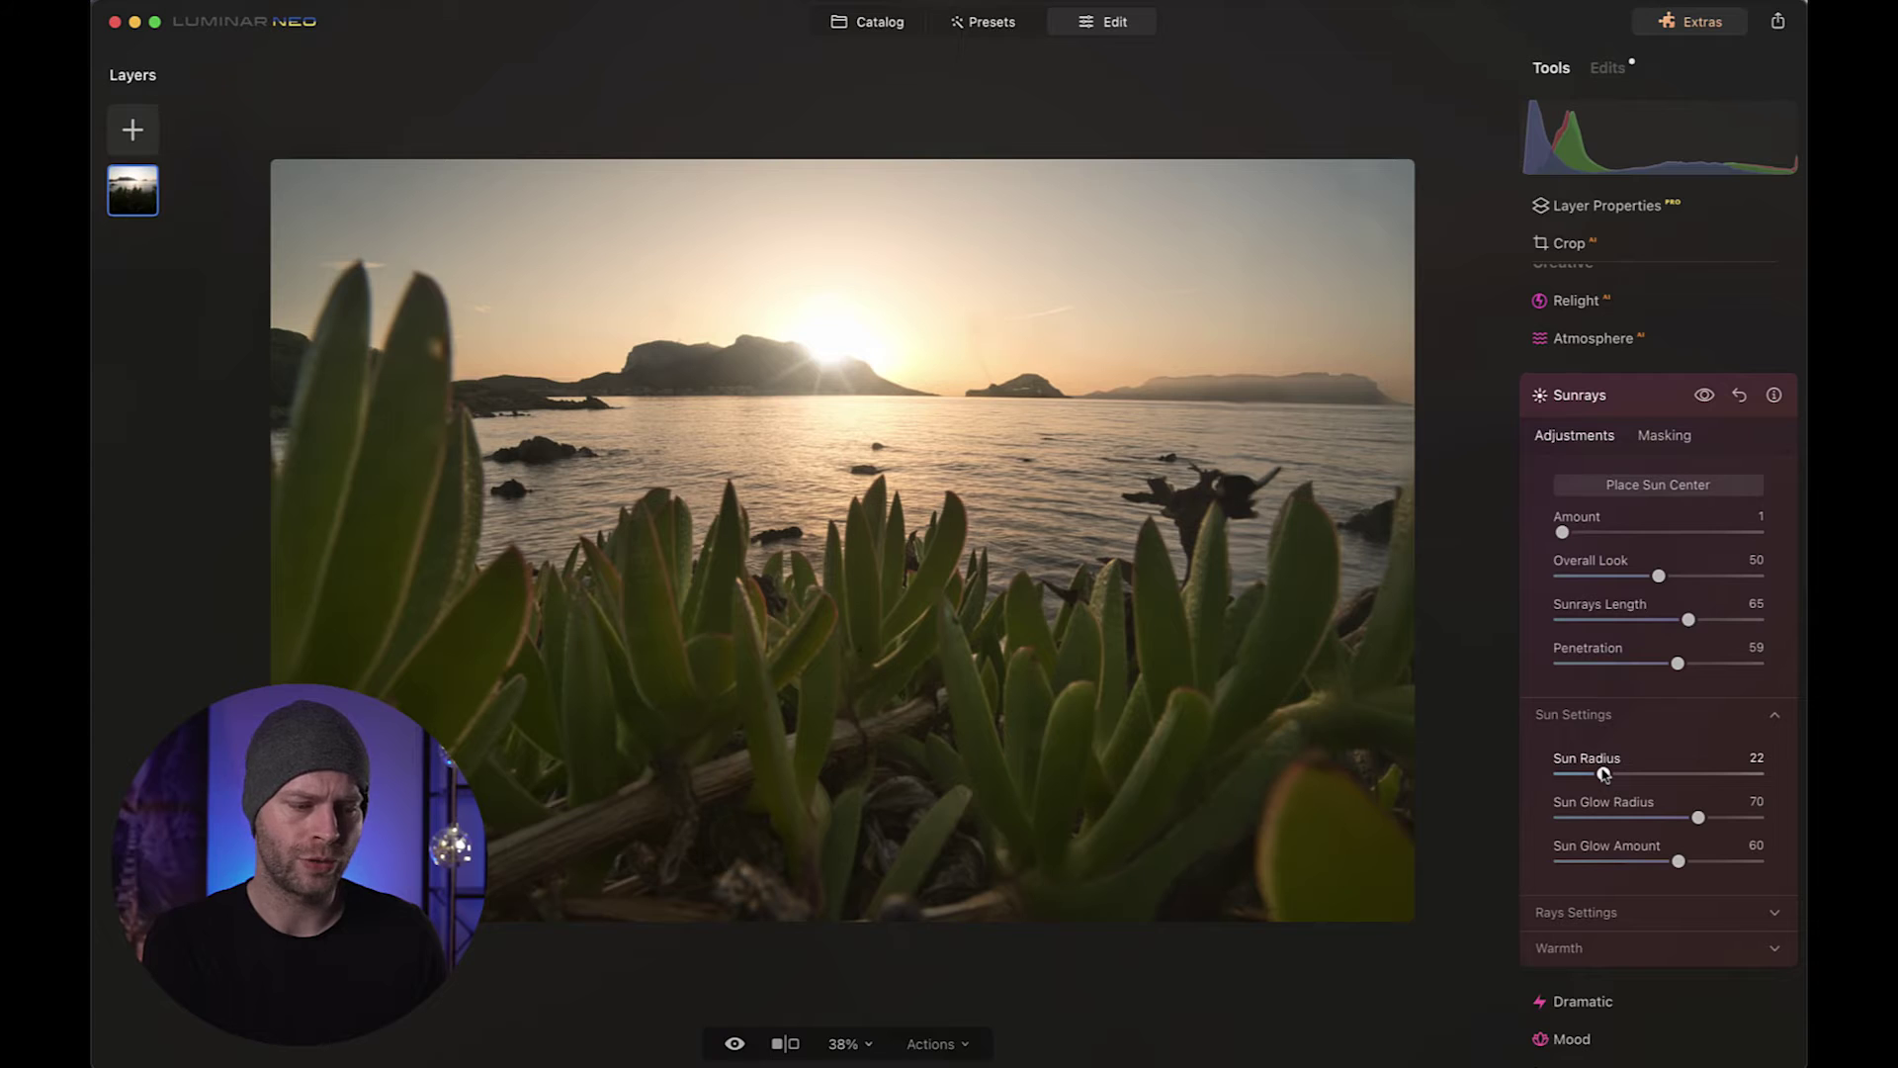
pyautogui.moveTo(1679, 864); pyautogui.dragTo(1702, 866)
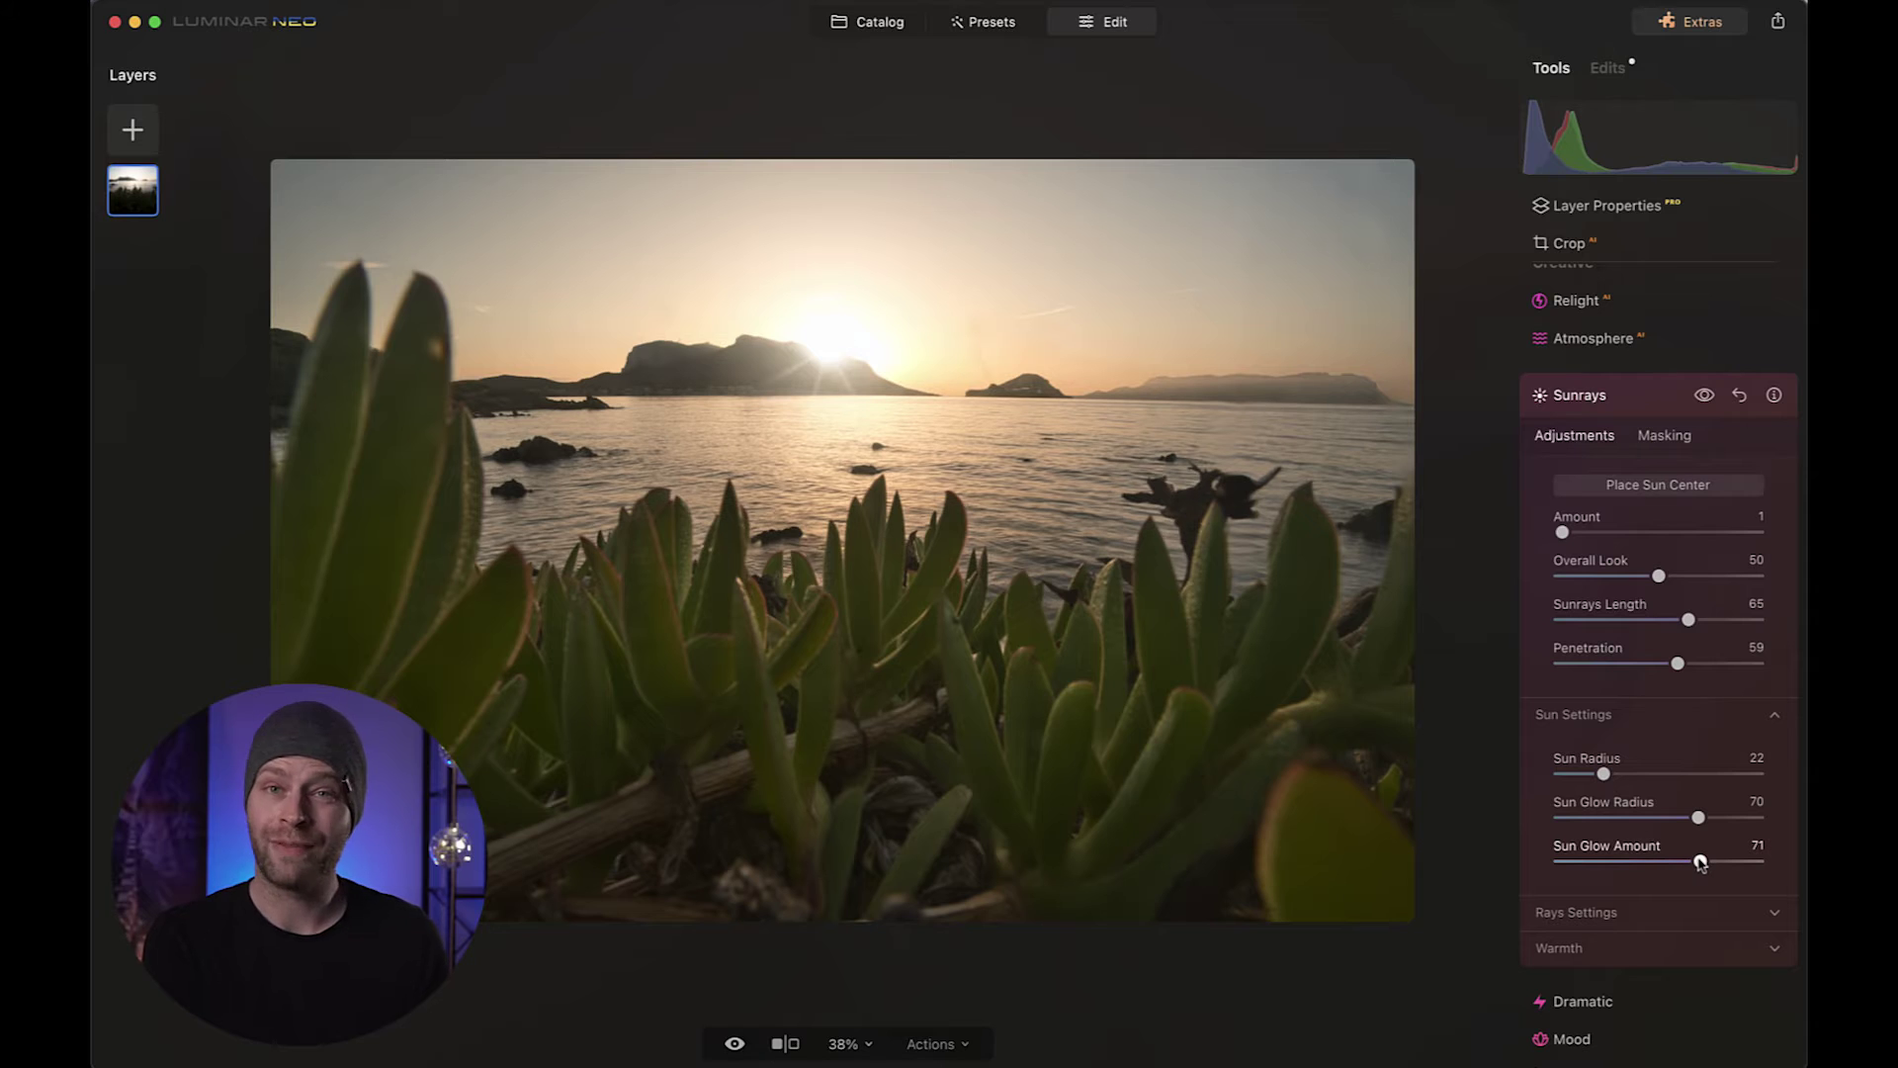
# Step: Warm the sun with Sun Warmth at 71
pyautogui.click(1626, 949)
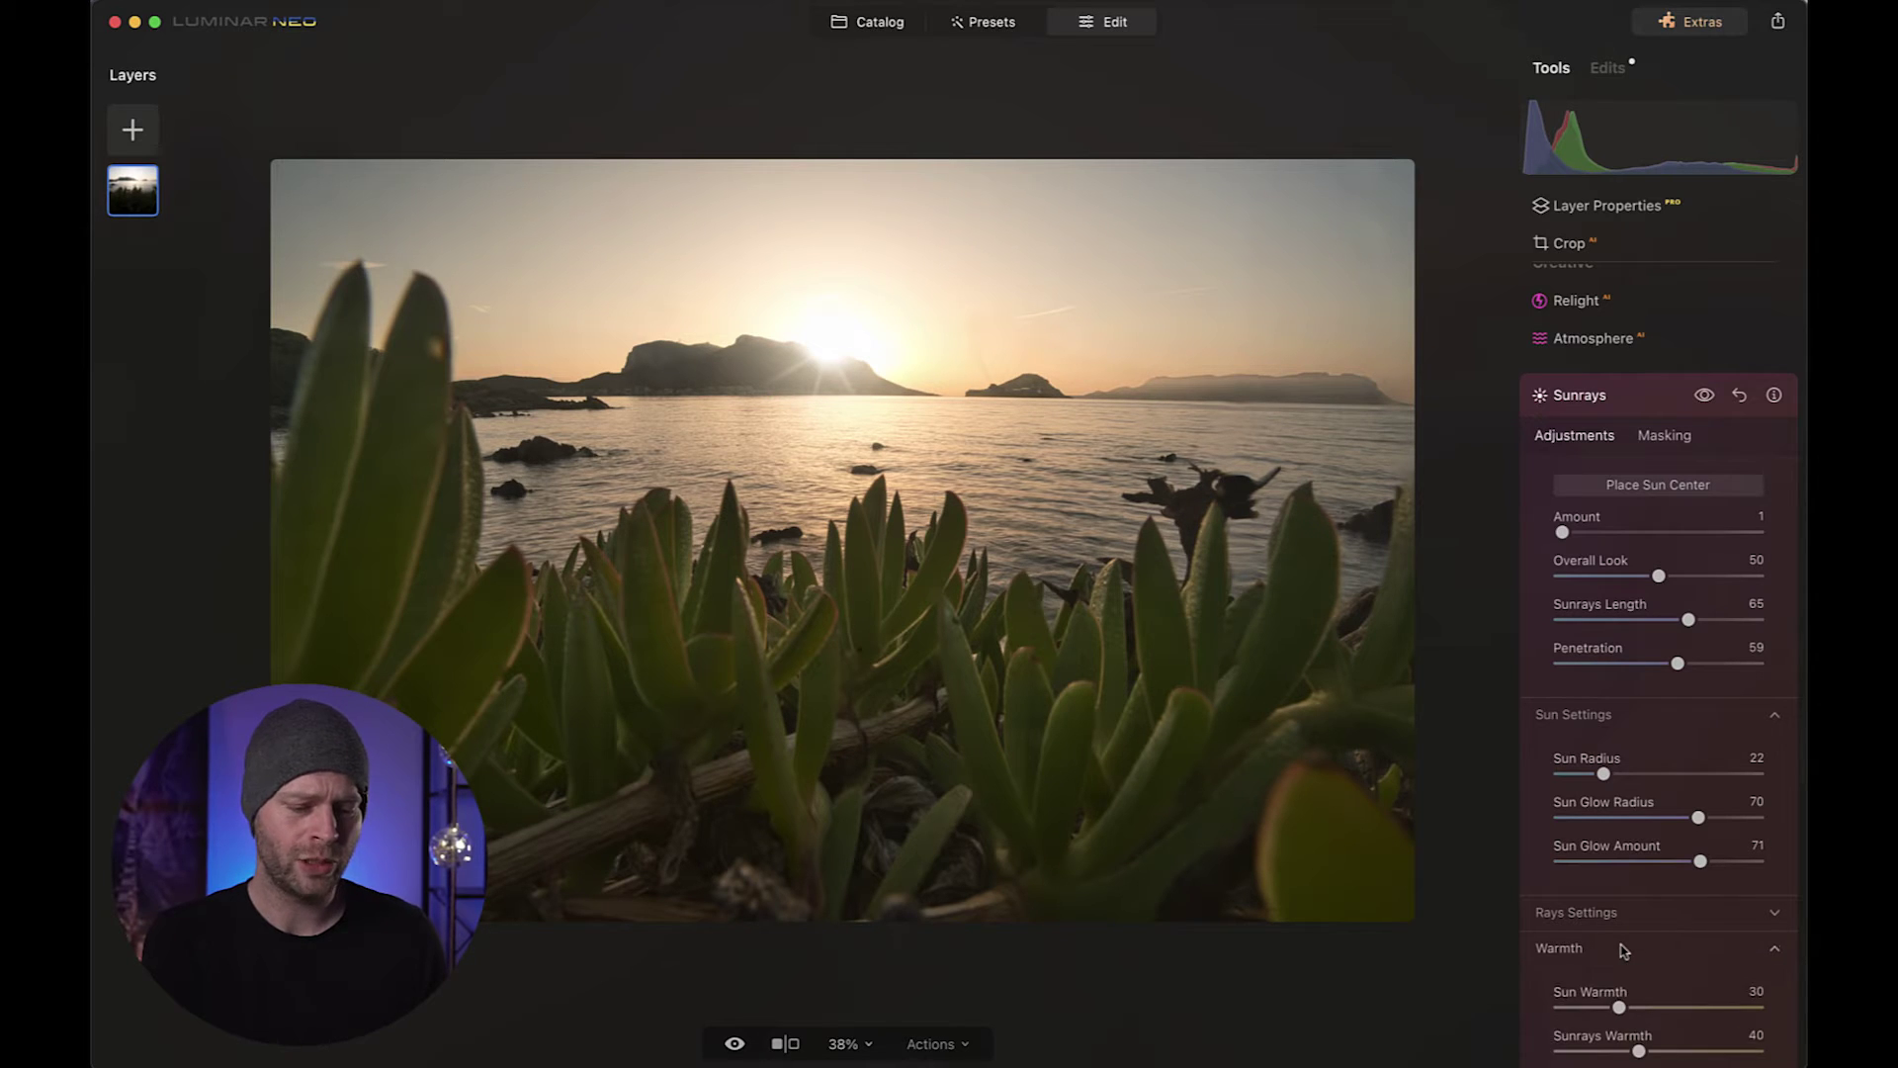
pyautogui.scroll(-2, 1624, 951)
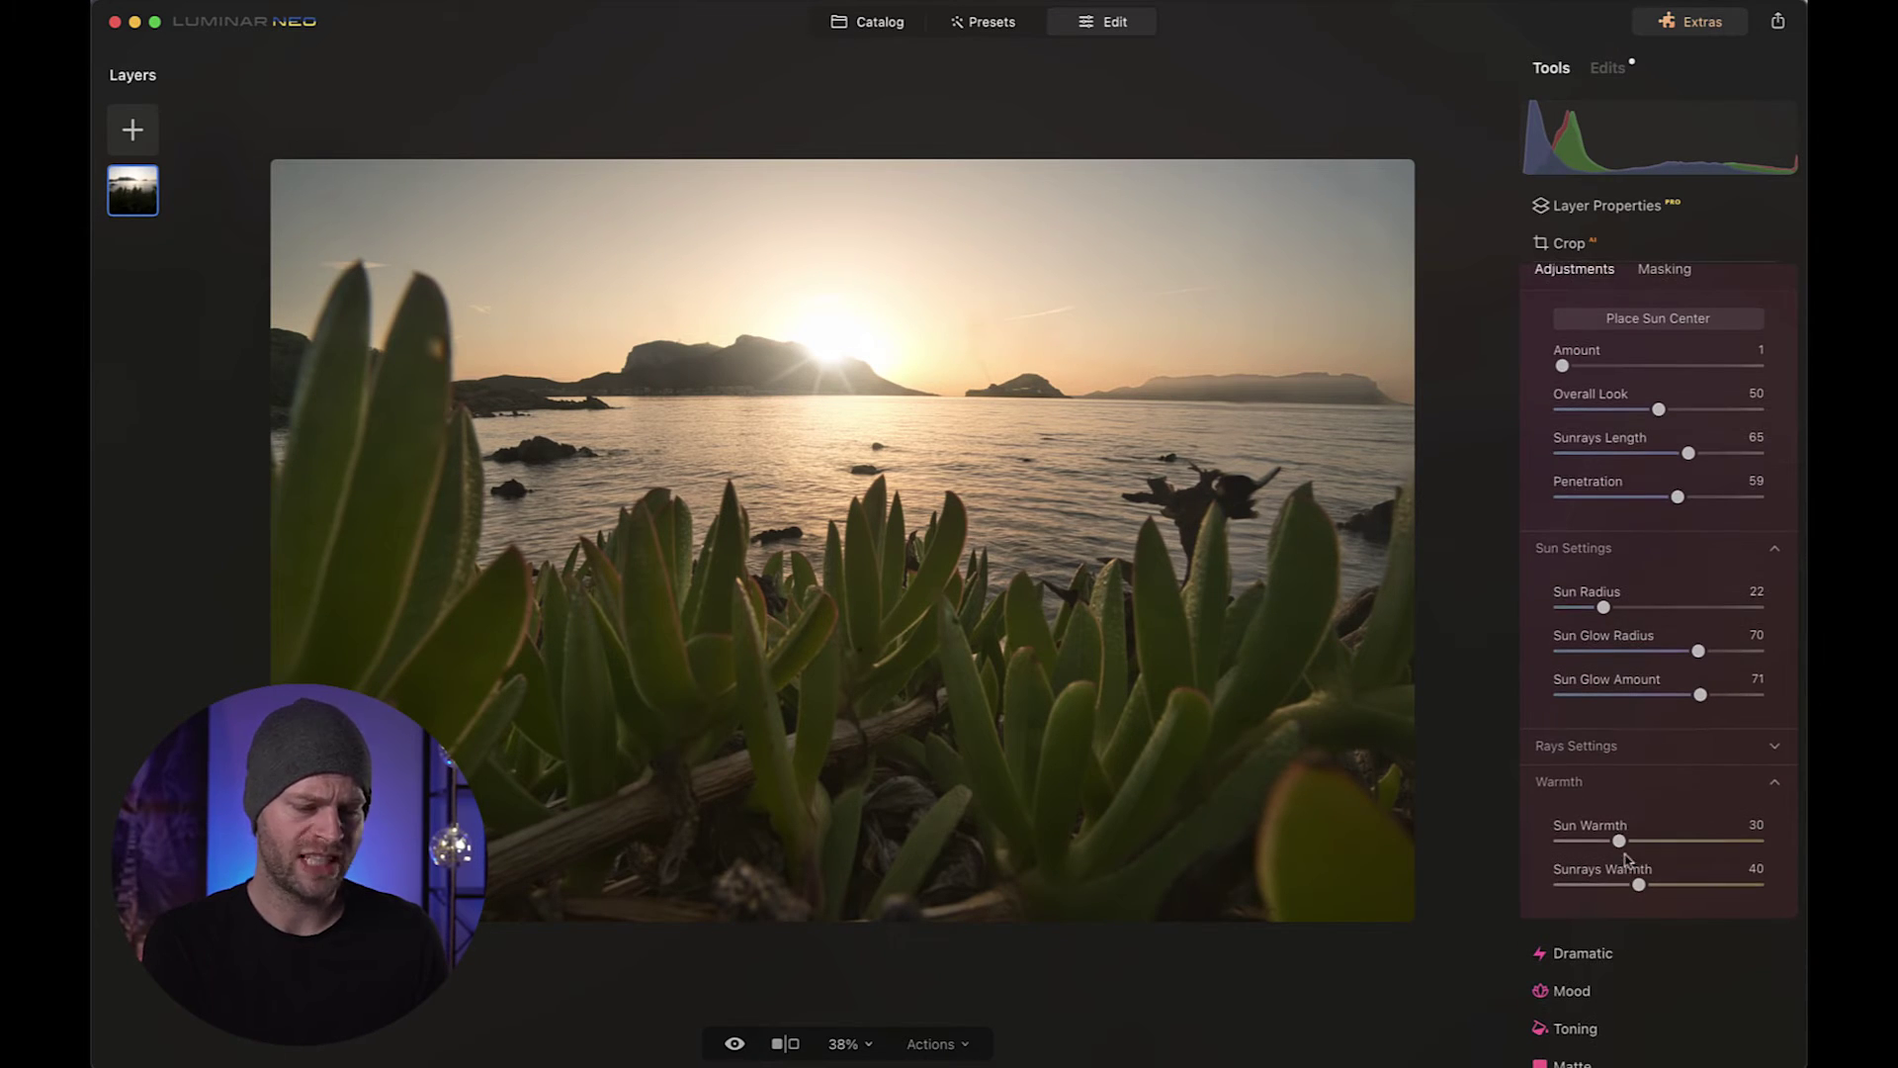
pyautogui.moveTo(1619, 842); pyautogui.dragTo(1711, 852)
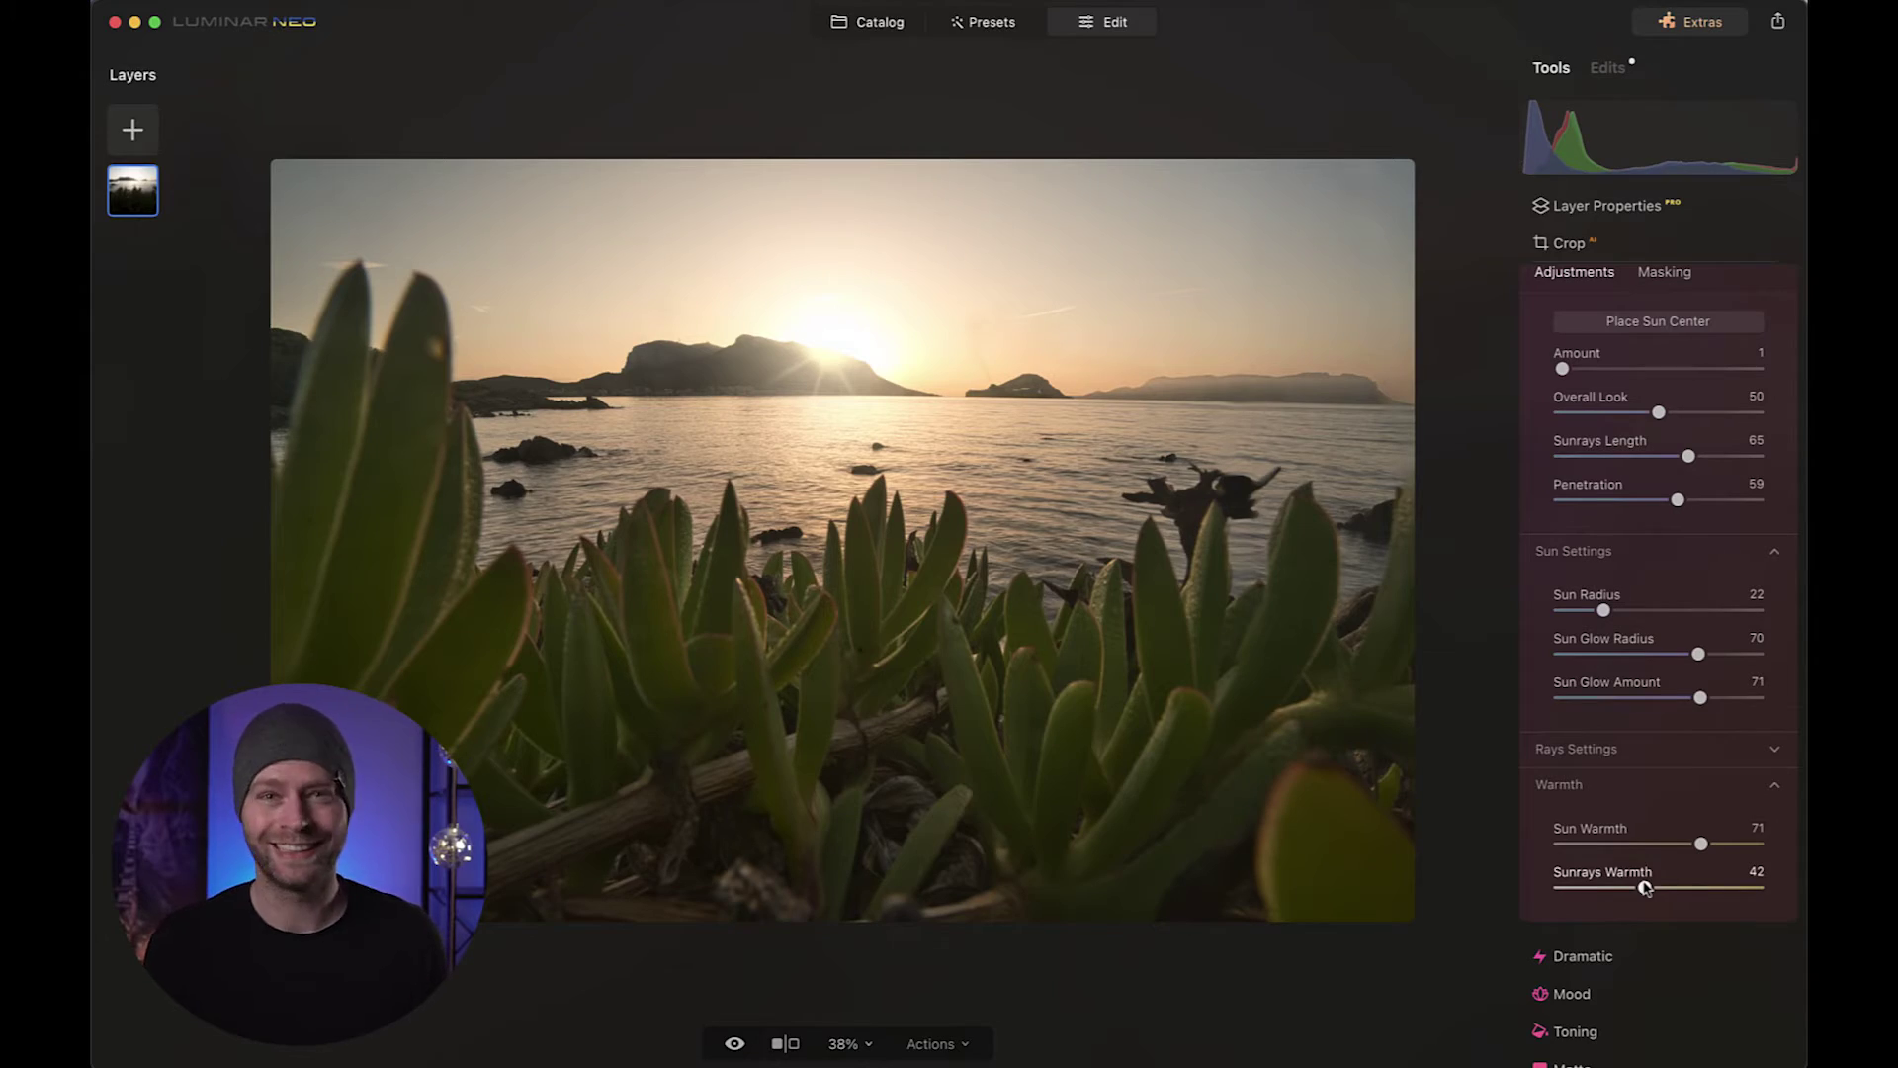
pyautogui.scroll(5, 1644, 888)
# Step: Add a vignette with Amount -80 and Inner Light raised to 8
pyautogui.click(1542, 621)
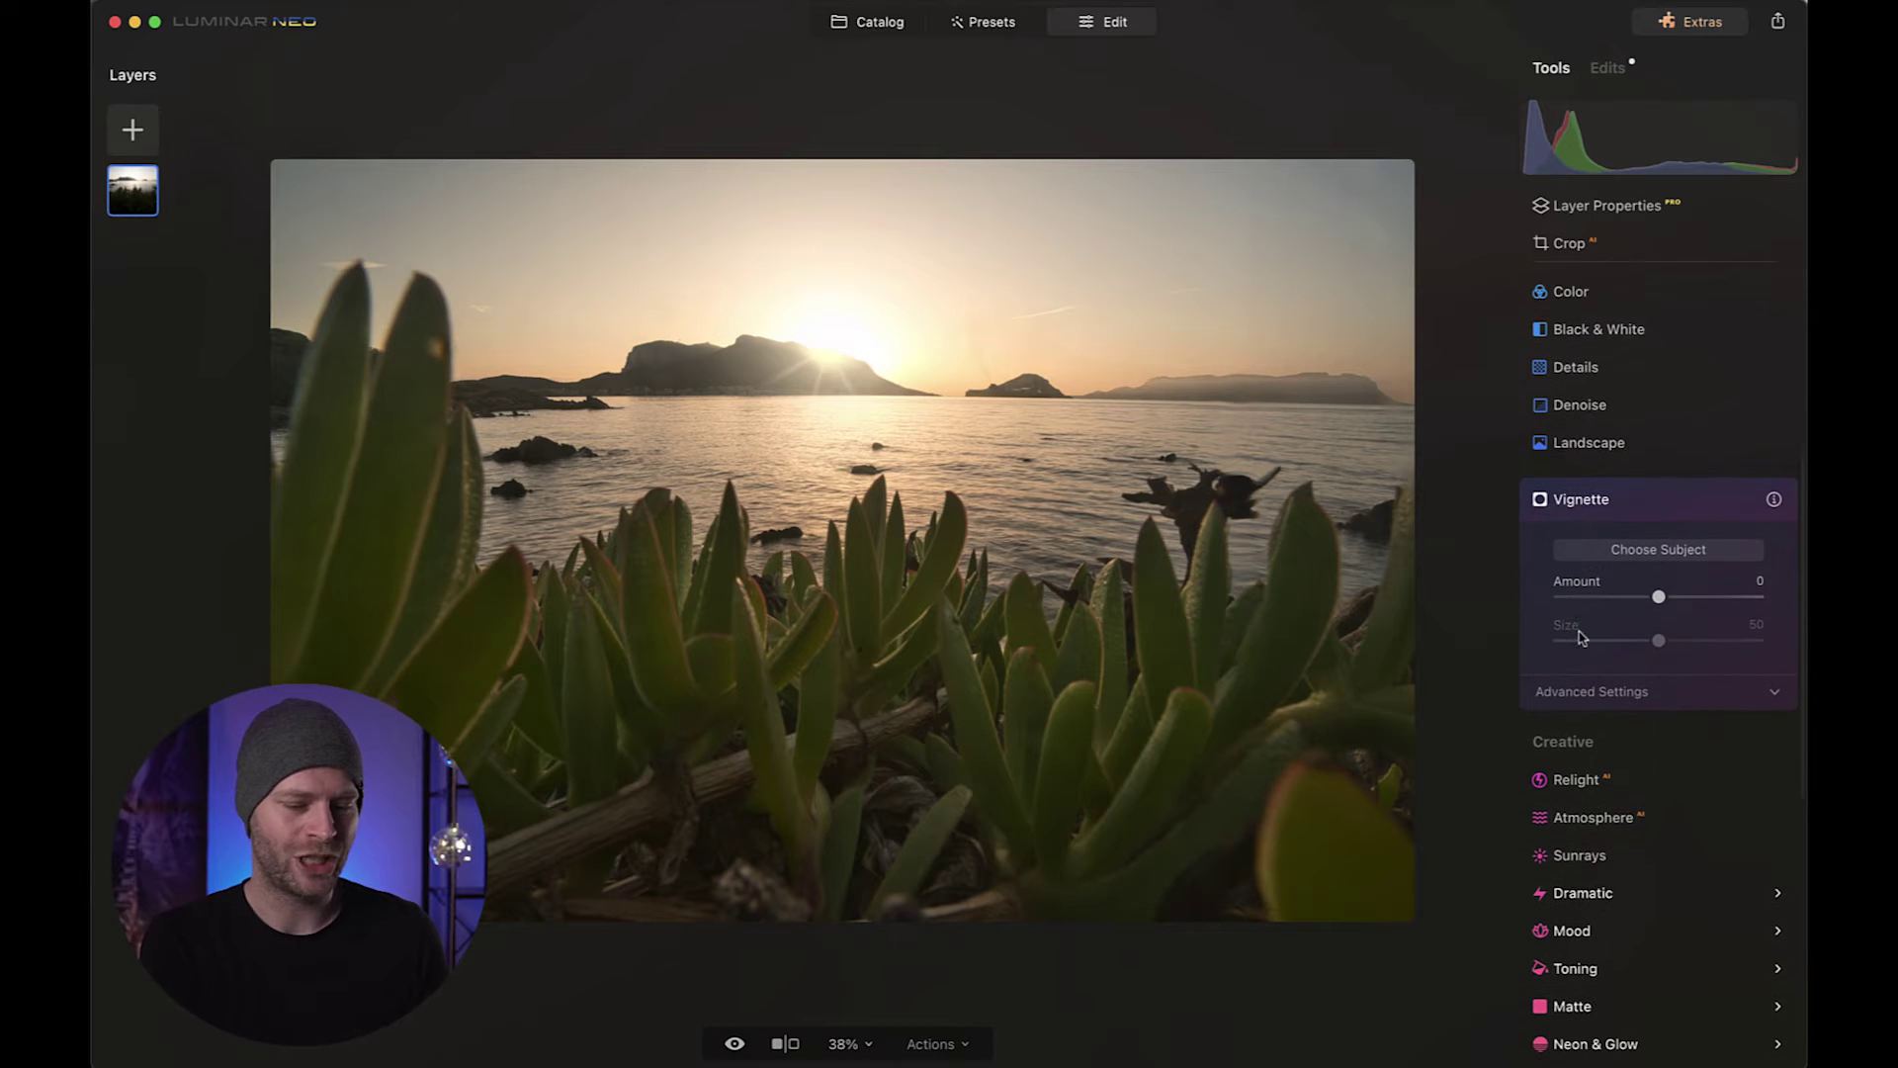
pyautogui.moveTo(1659, 596); pyautogui.dragTo(1583, 600)
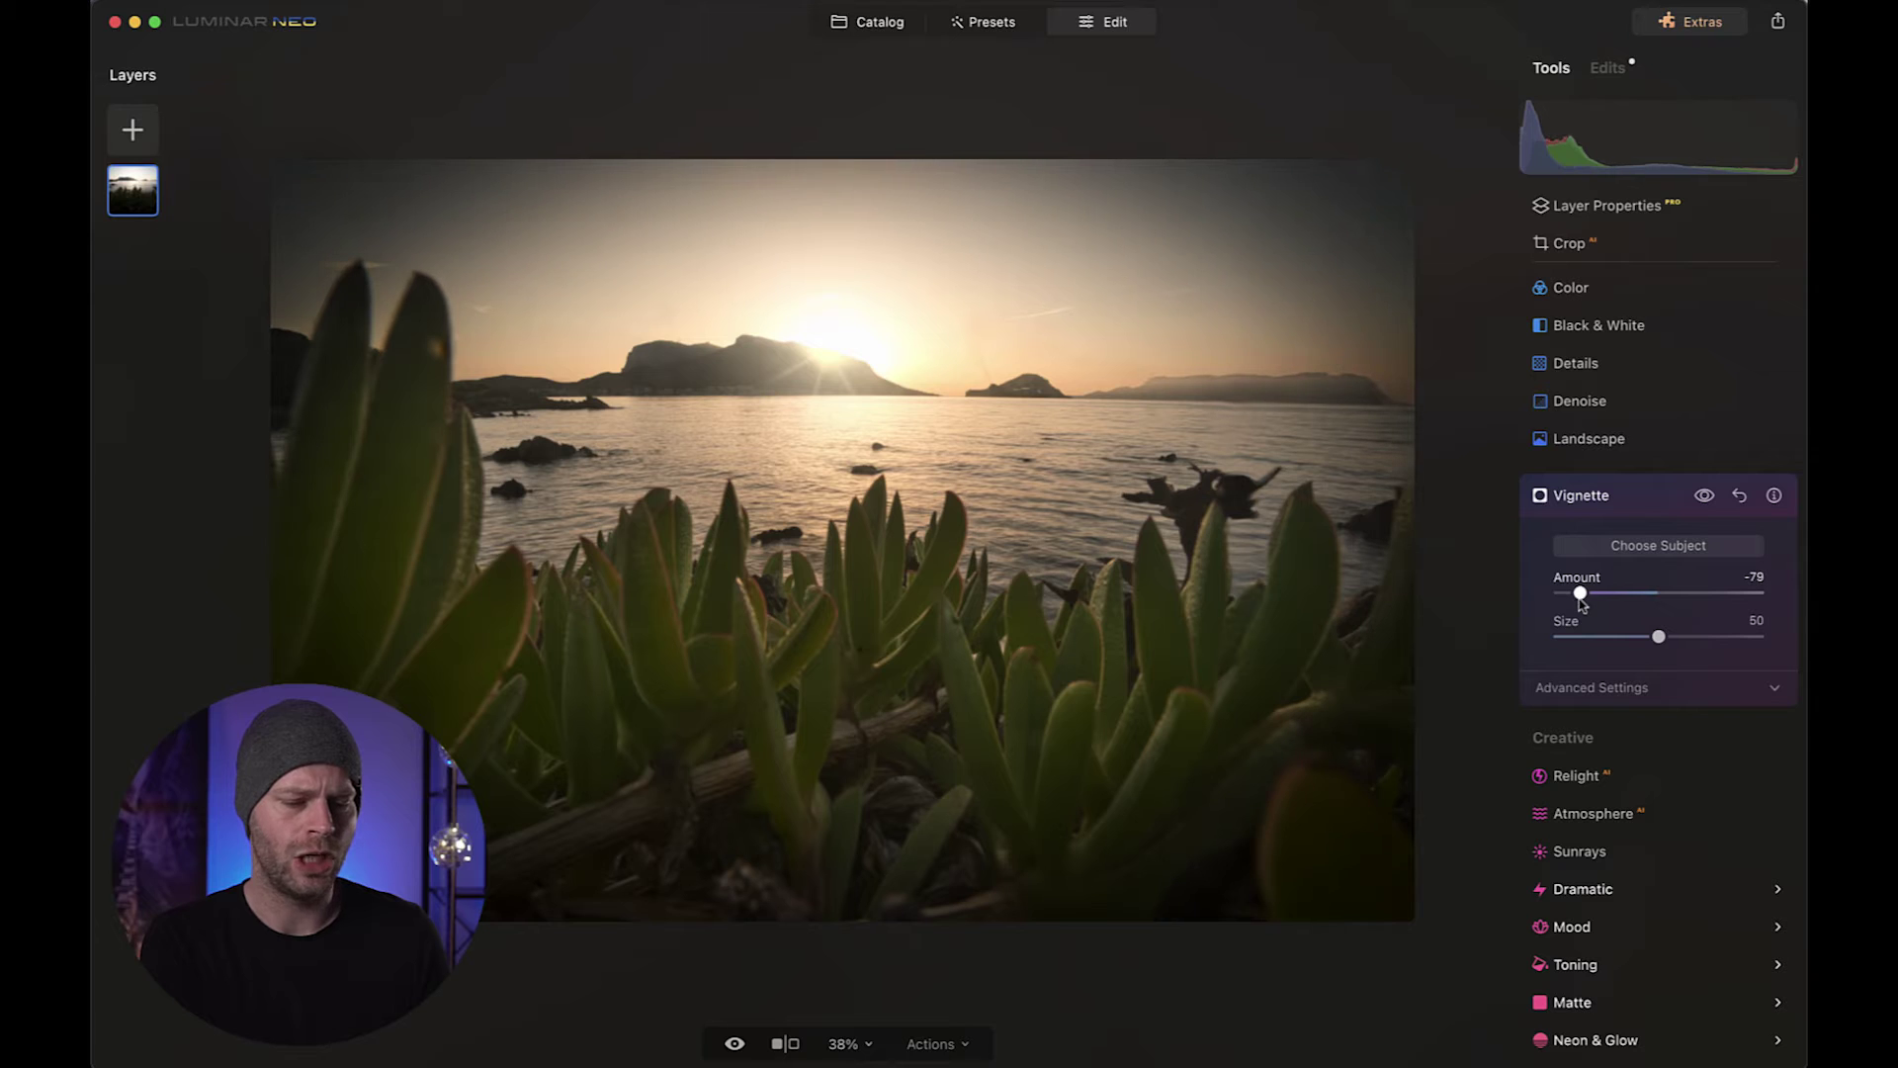
pyautogui.click(1602, 687)
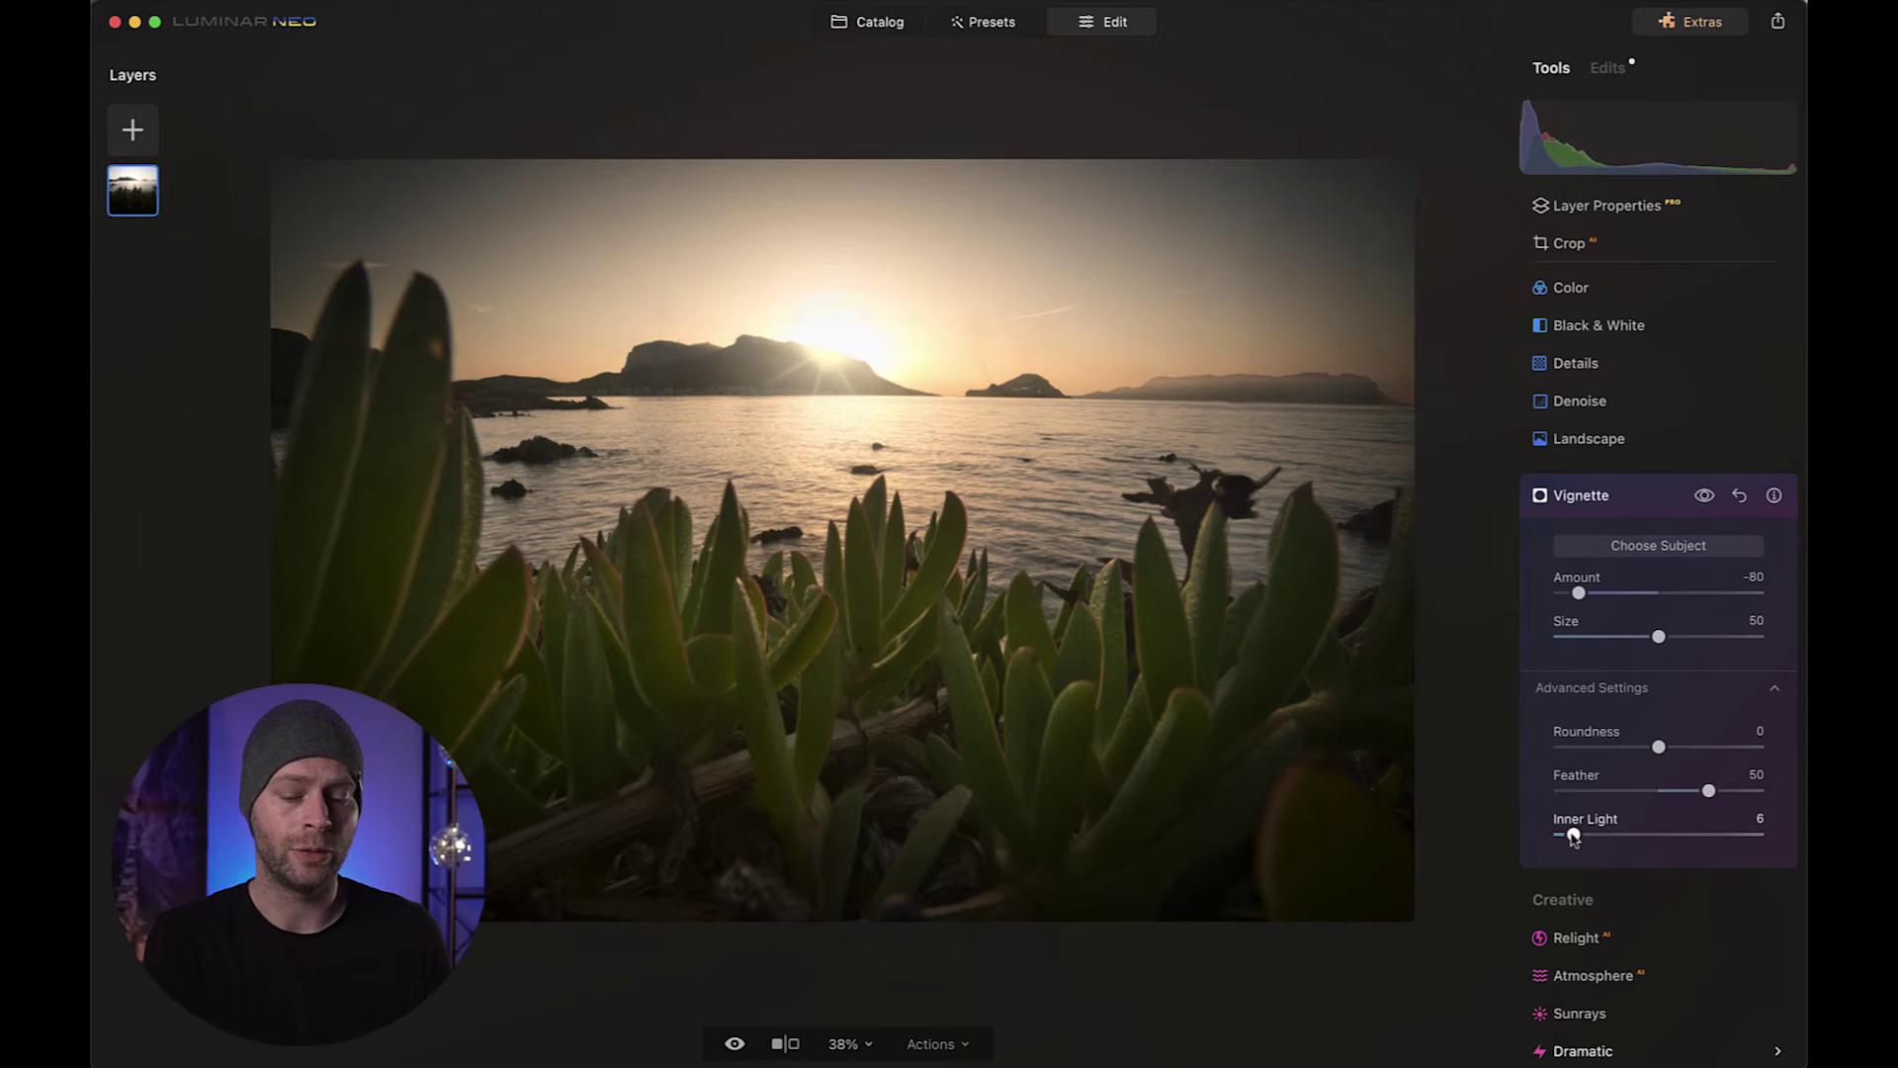
pyautogui.moveTo(1574, 837); pyautogui.dragTo(1575, 838)
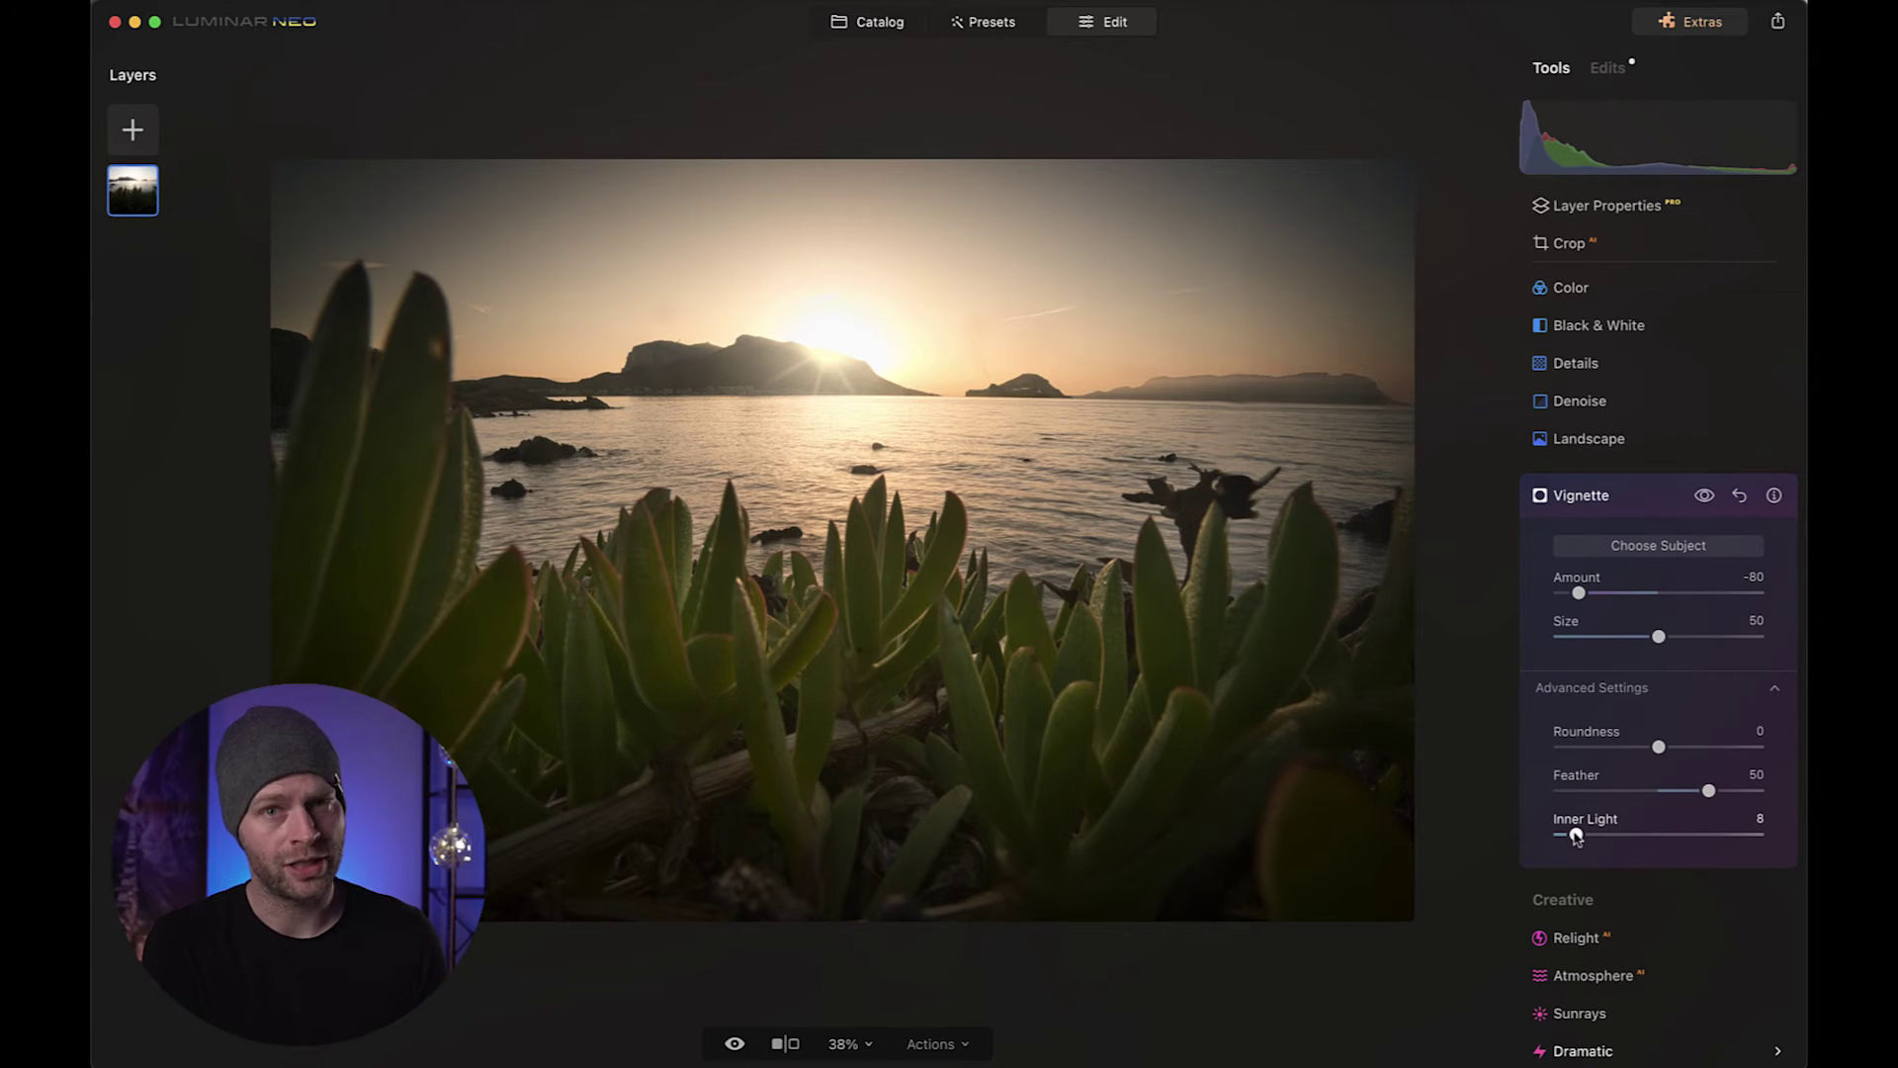
# Step: Set Color Harmony Warmth to 65 and balance shadows to Cyan-Red -3, Yellow-Blue 4
pyautogui.scroll(-10, 1575, 825)
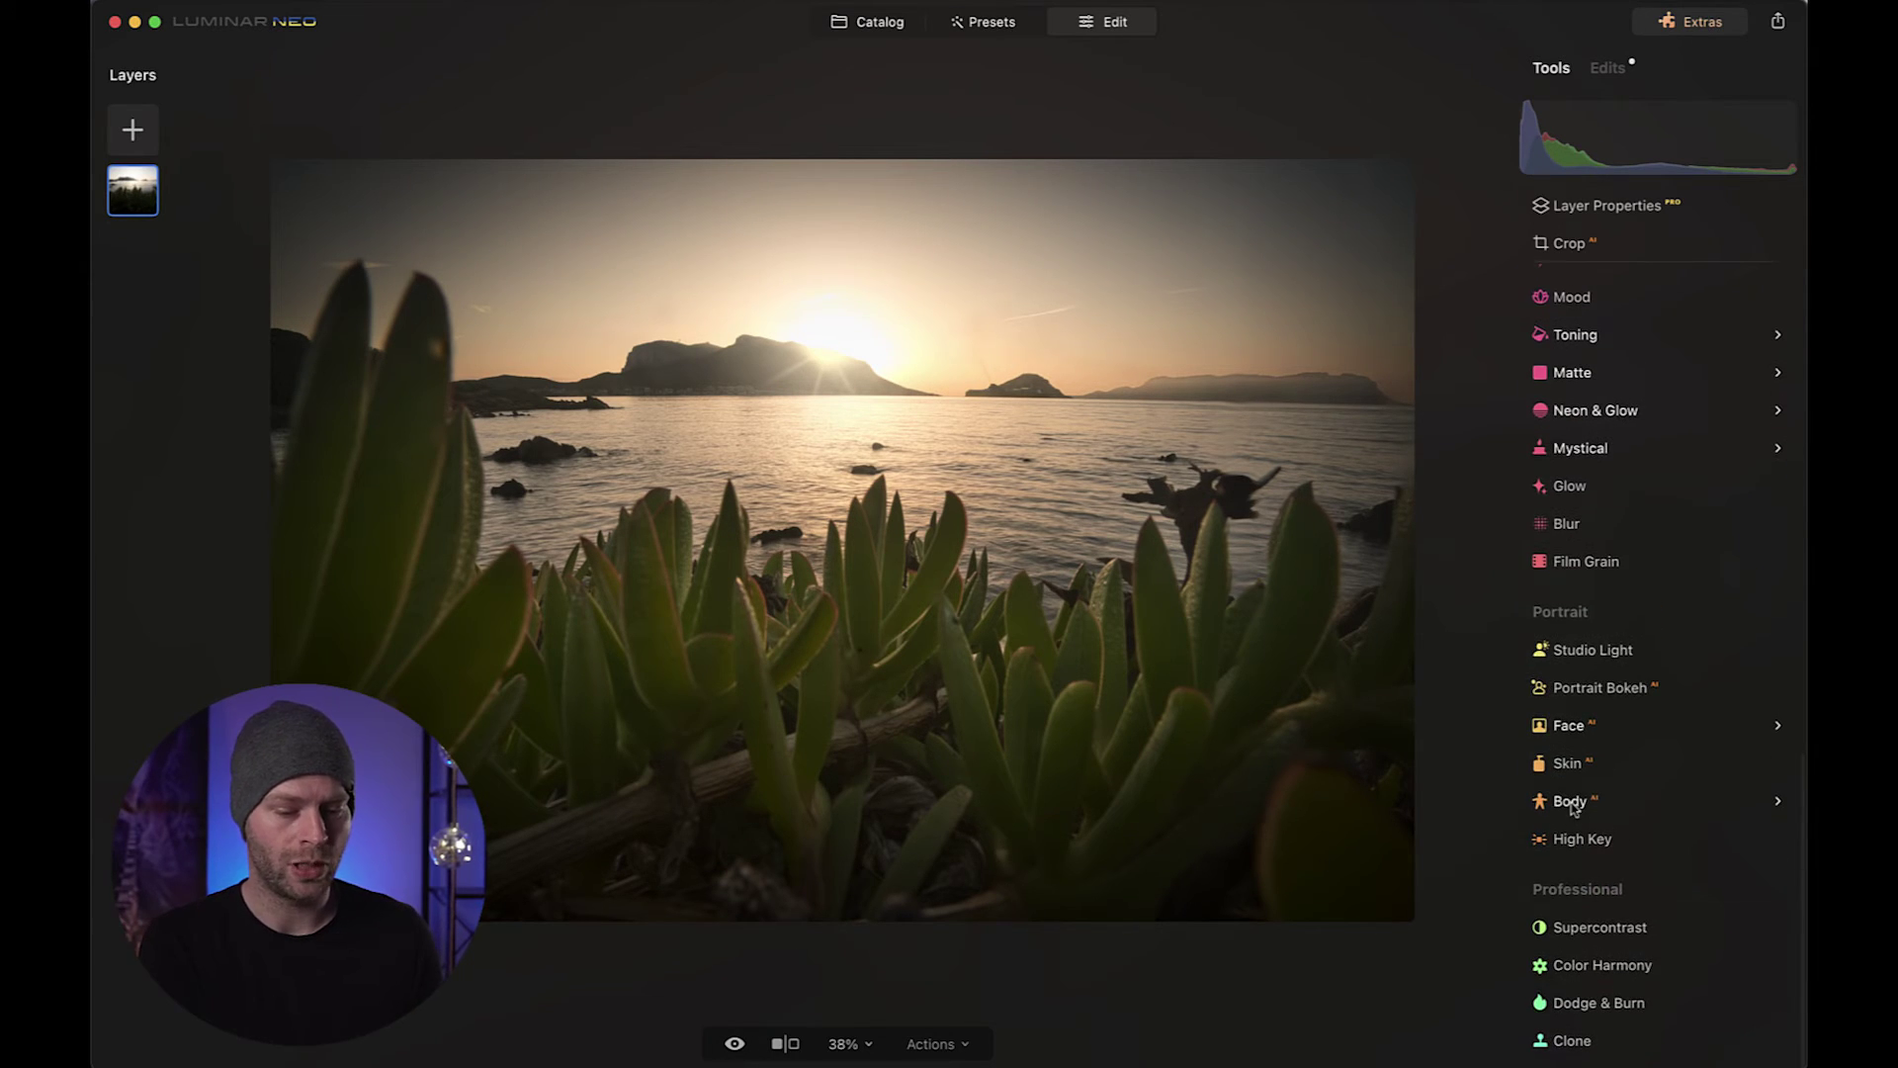
pyautogui.click(1571, 973)
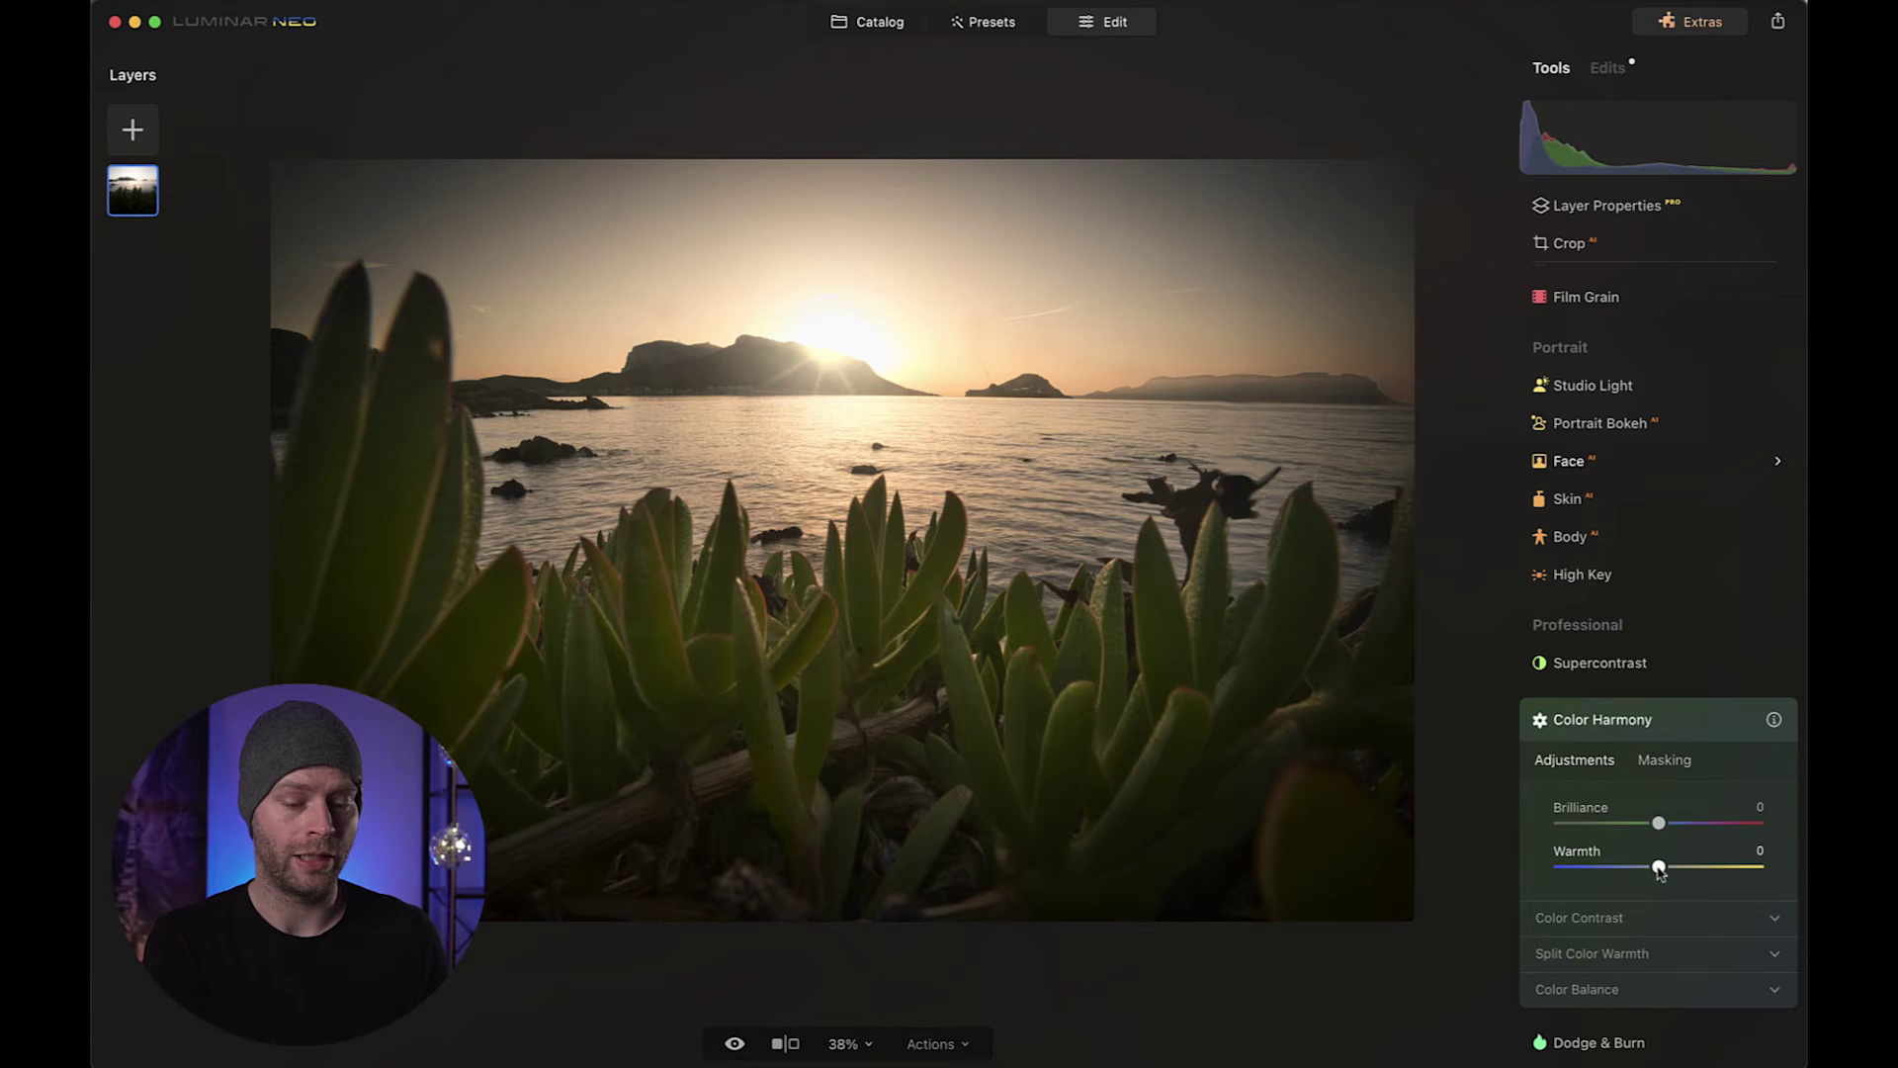
pyautogui.moveTo(1660, 870); pyautogui.dragTo(1677, 872)
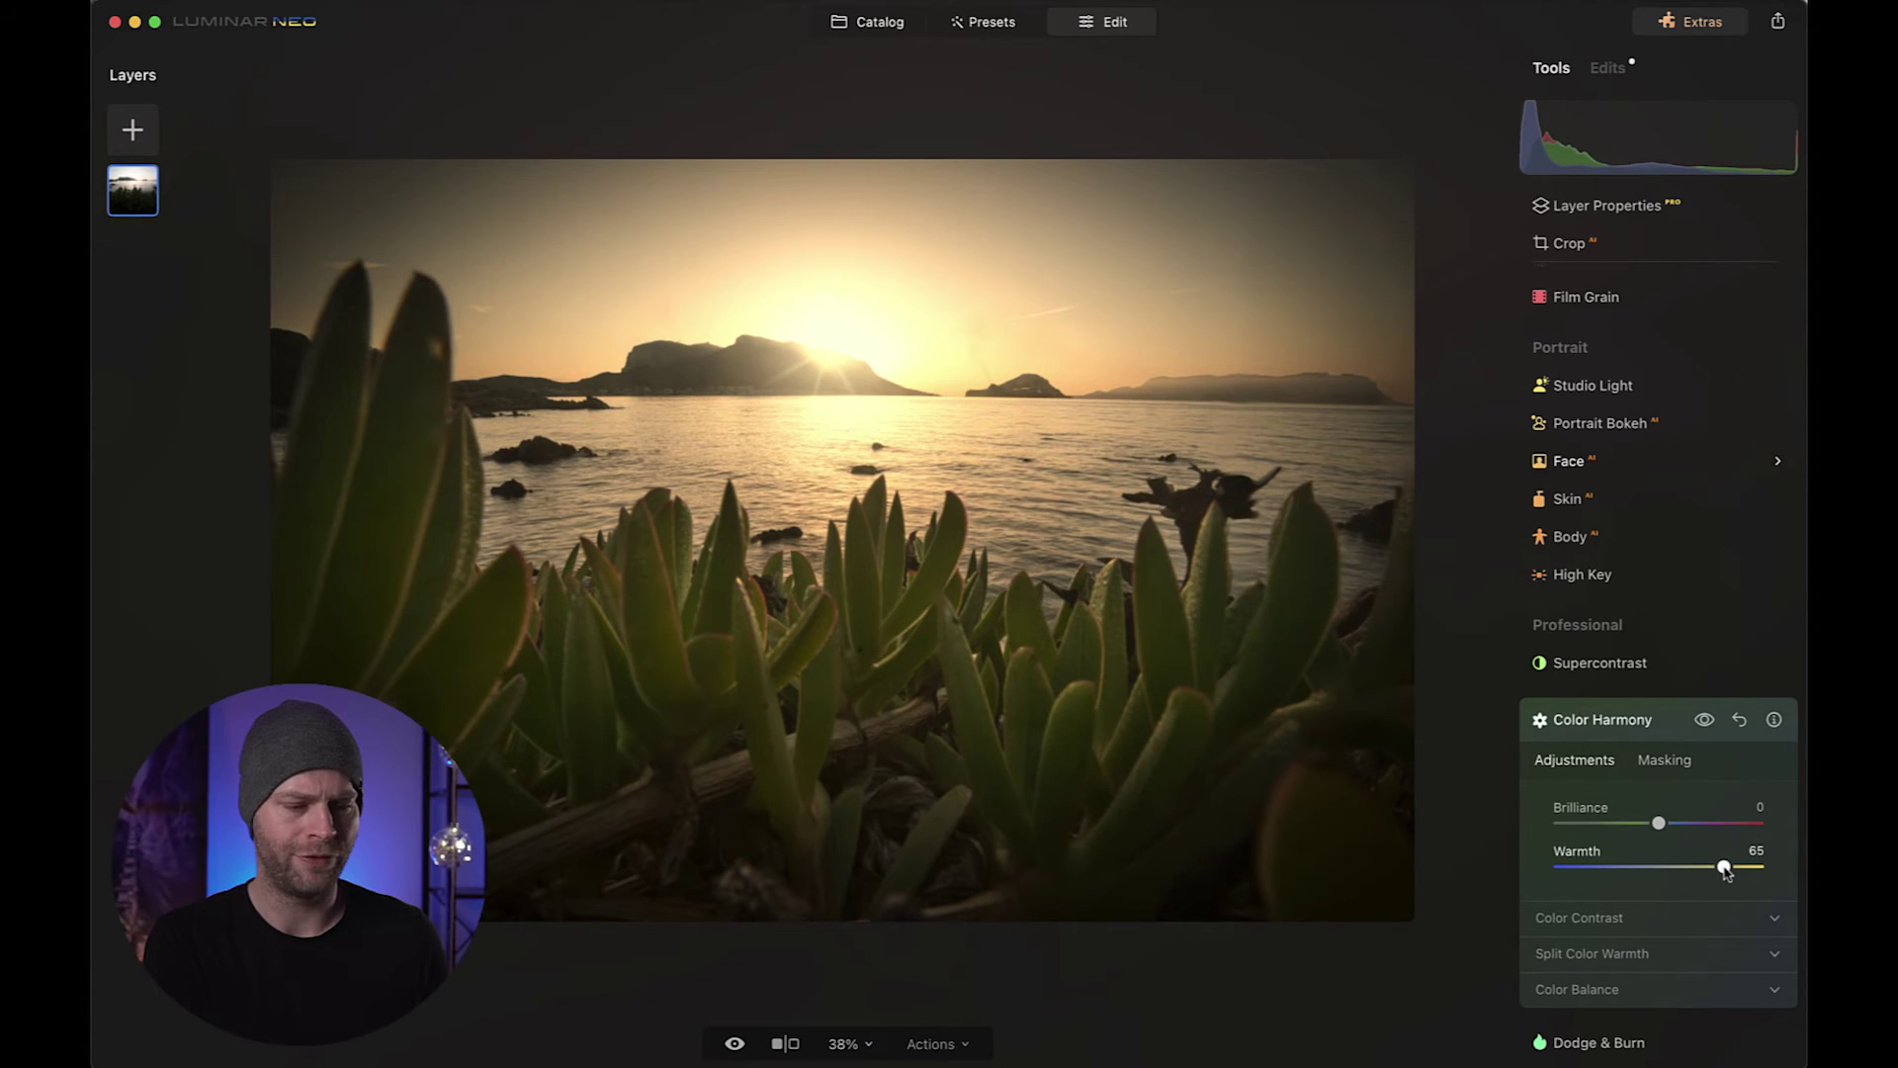
pyautogui.click(1582, 988)
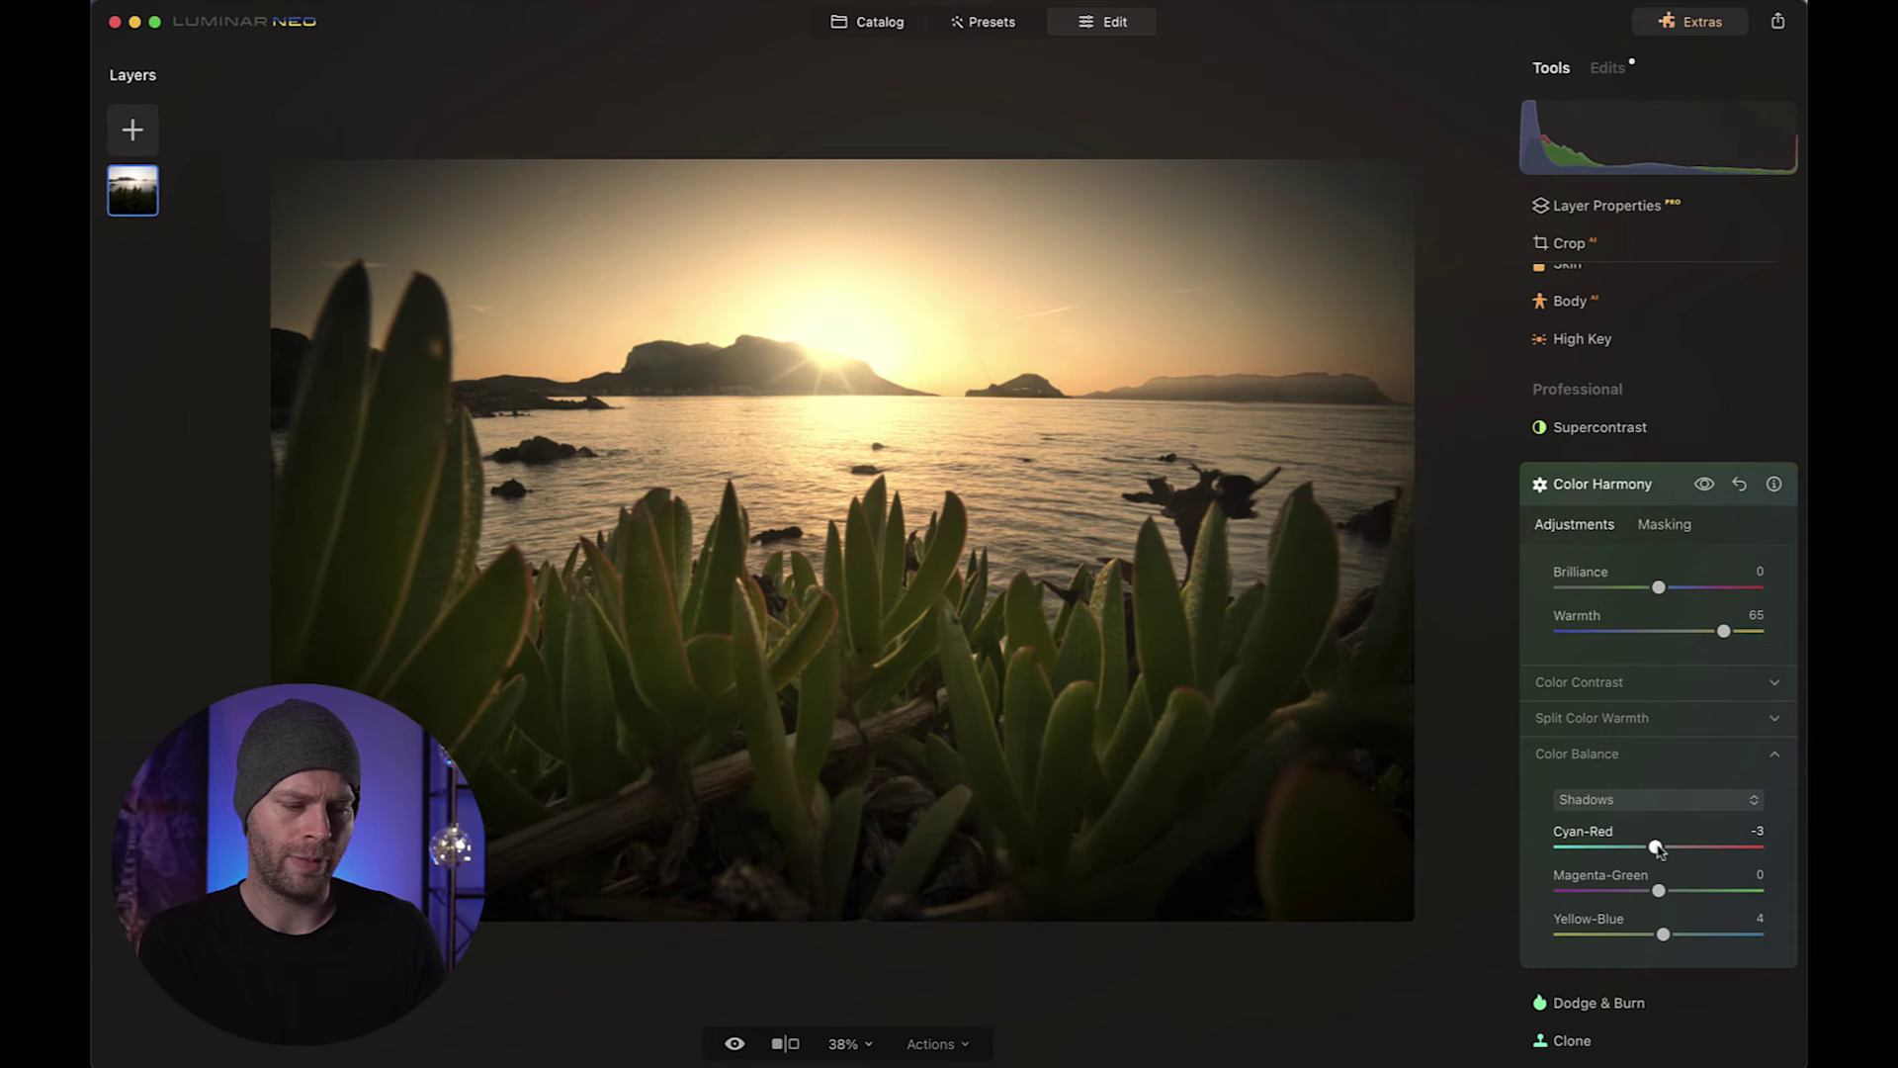
# Step: Compare the photo with and without Color Harmony, then collapse the tool
pyautogui.click(1705, 484)
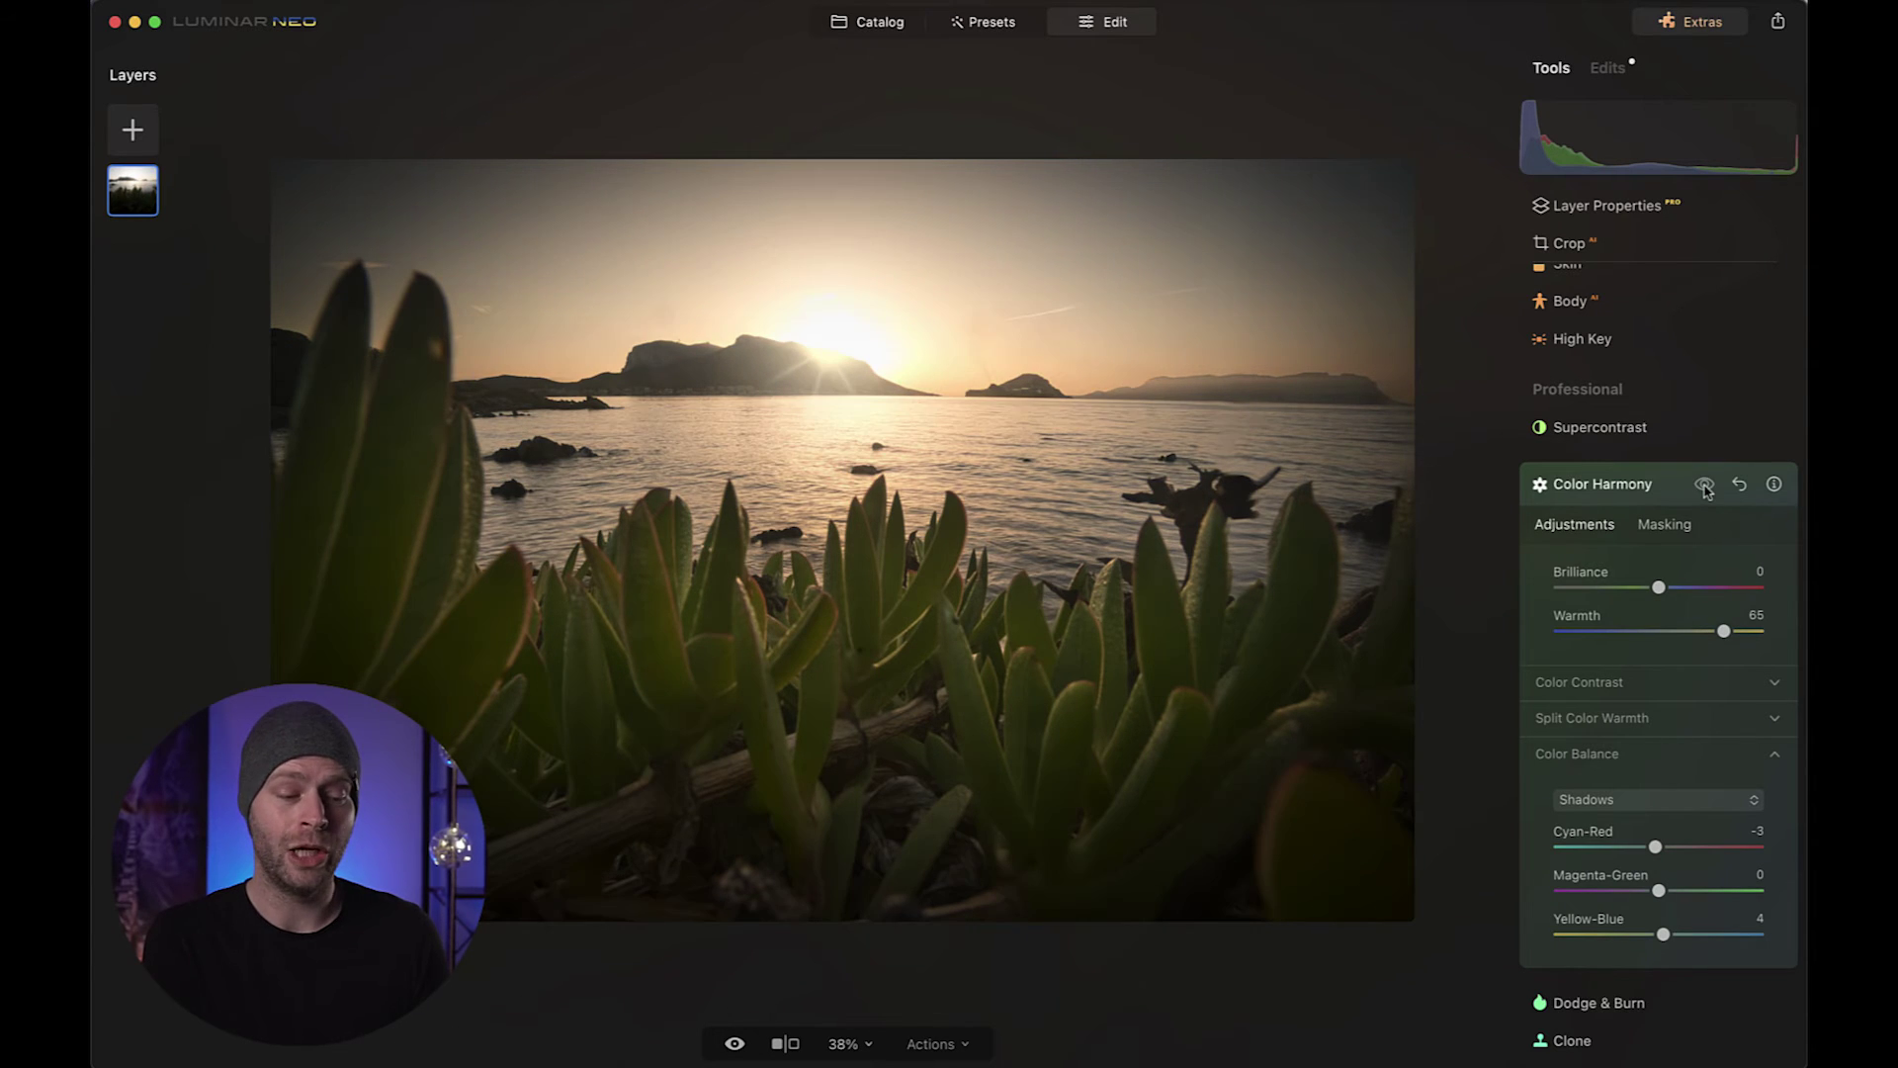
pyautogui.click(1704, 484)
pyautogui.click(1704, 485)
pyautogui.click(1704, 485)
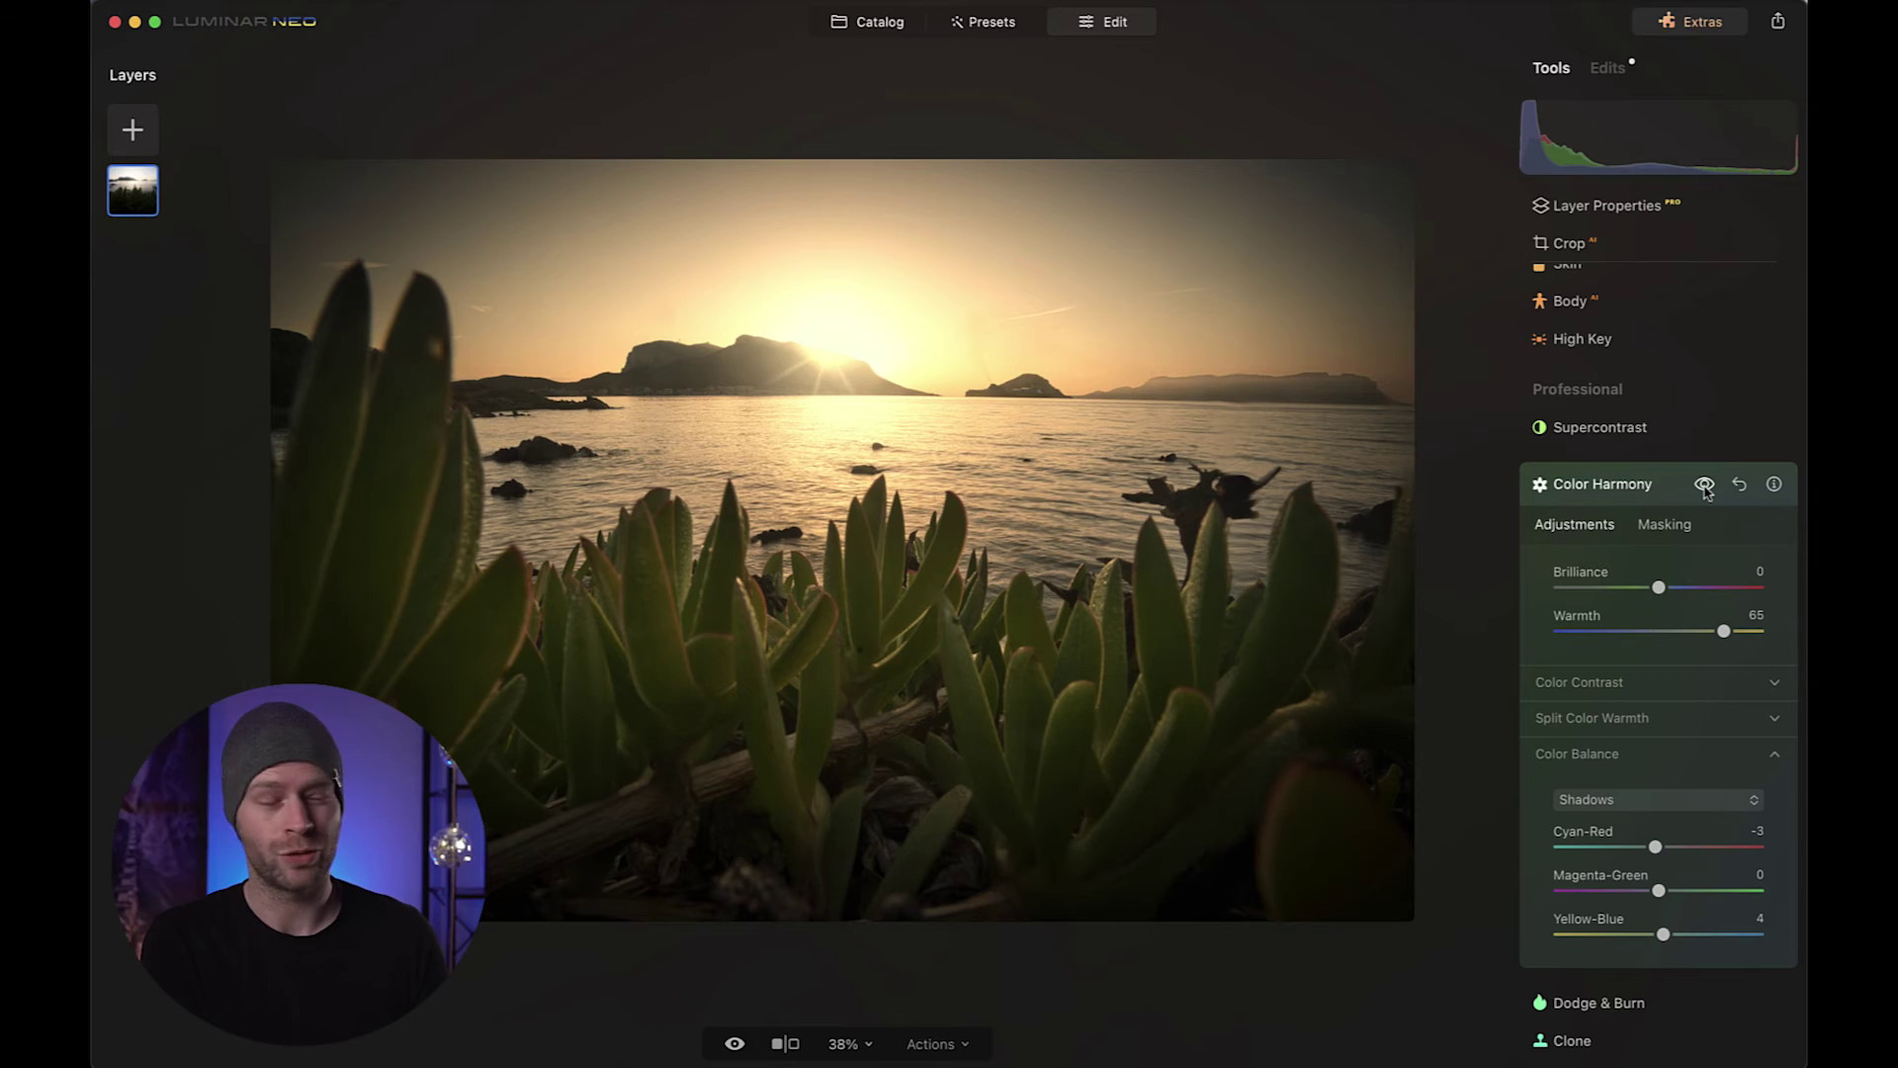
pyautogui.click(1671, 485)
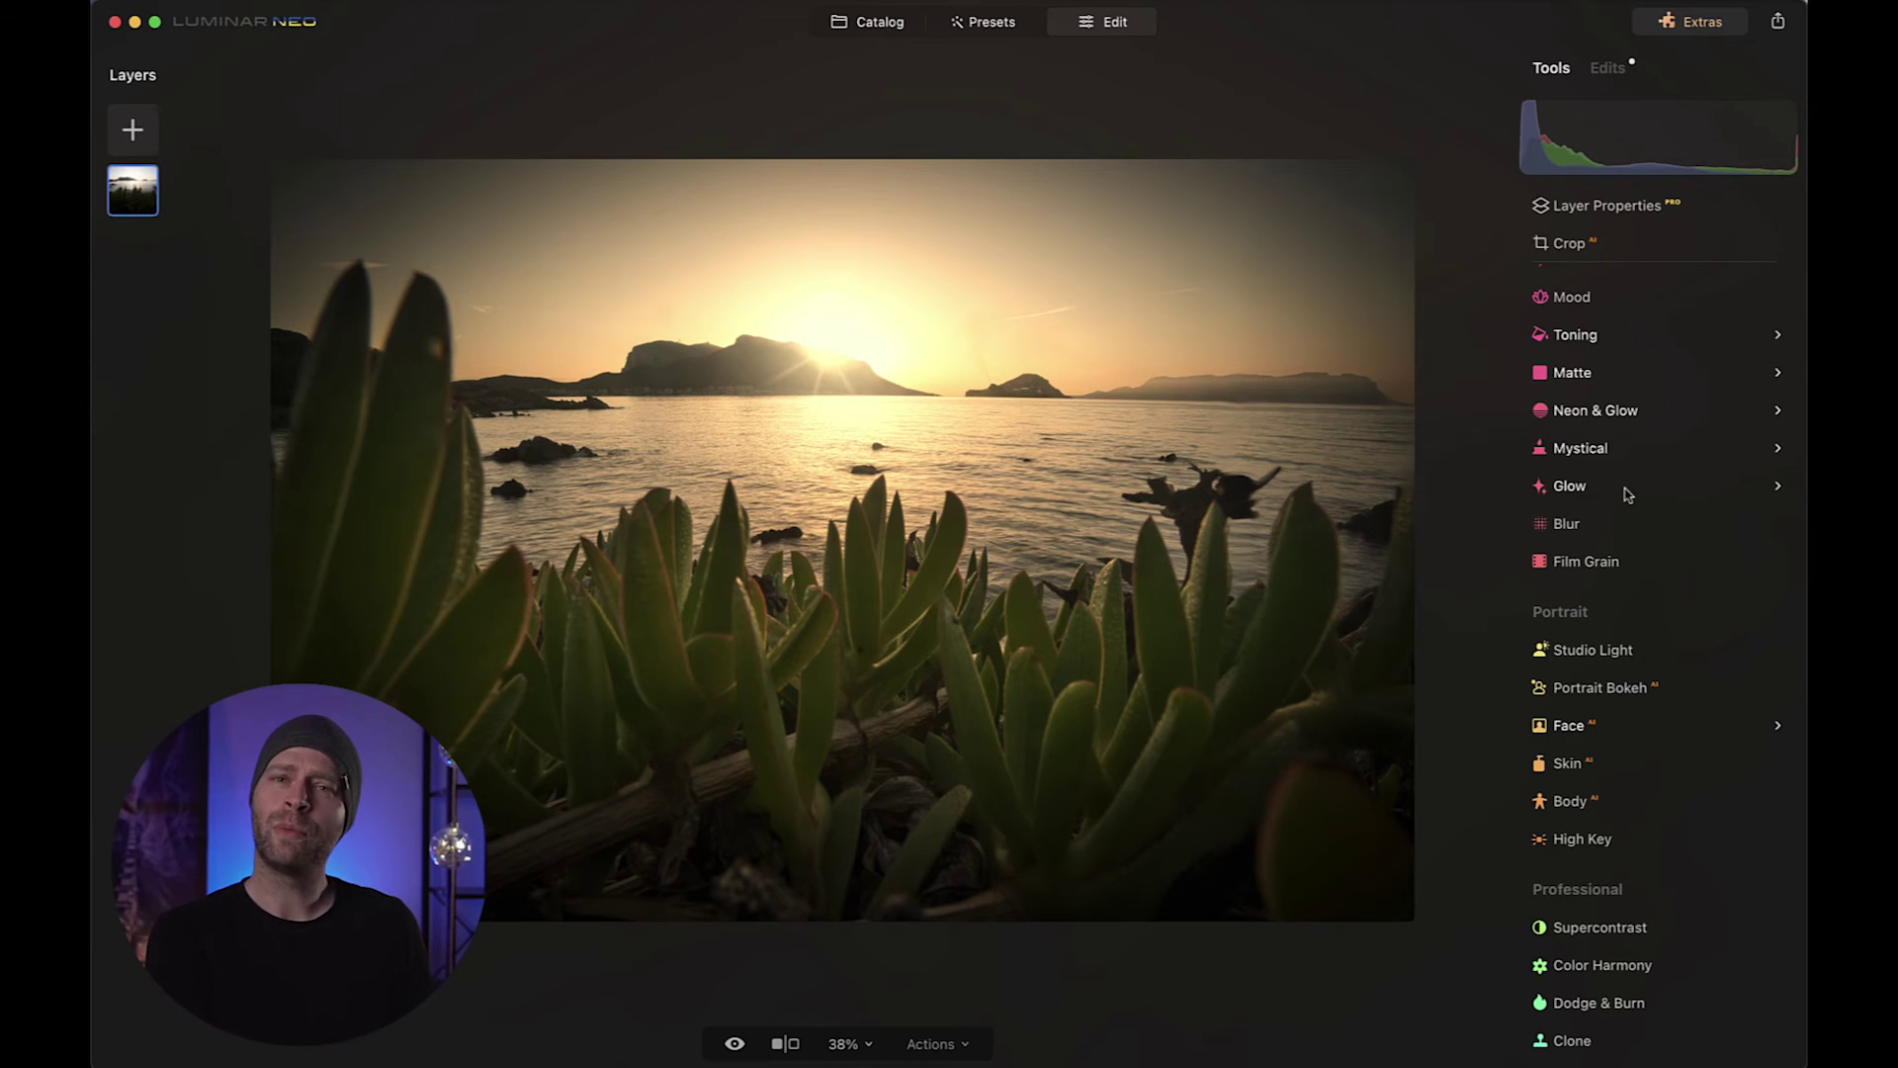
# Step: Apply the Mood tool's Long Beach LUT at a subtle Amount of 11
pyautogui.scroll(2, 1629, 379)
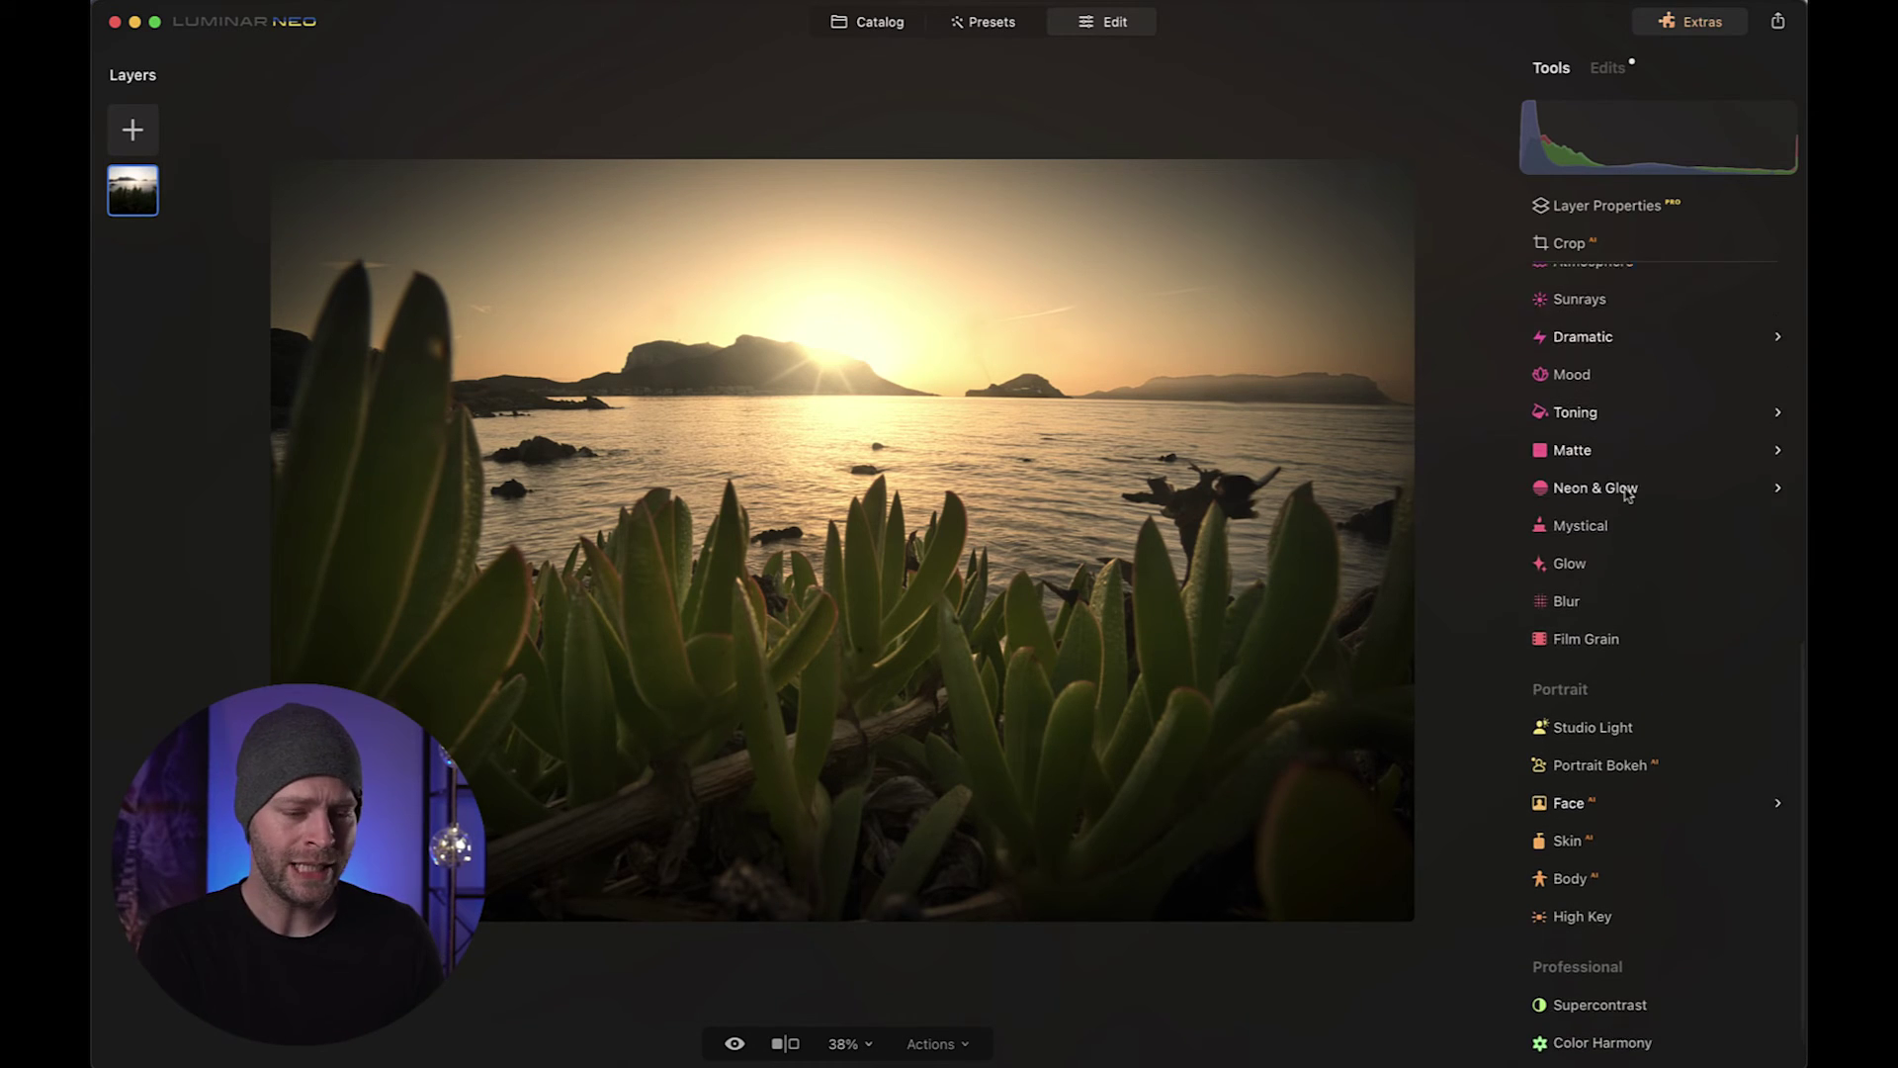
pyautogui.click(1572, 395)
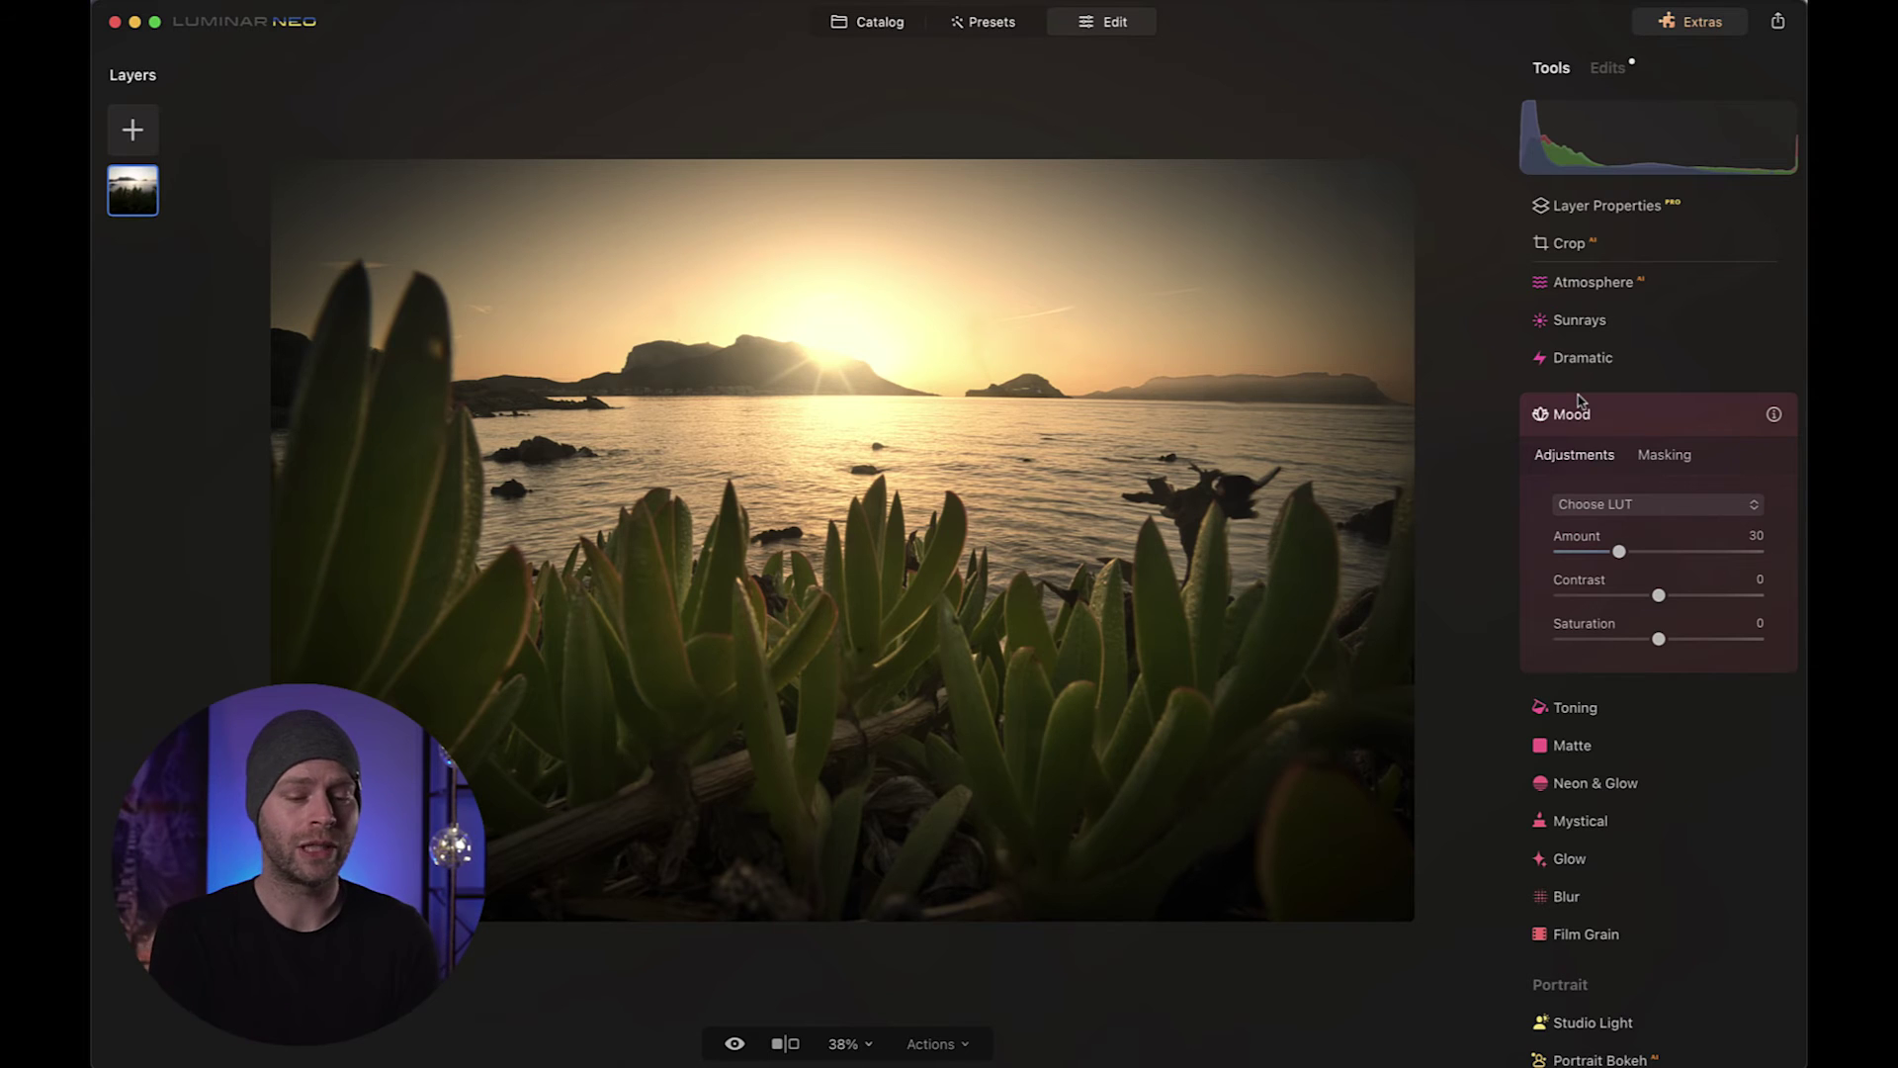
pyautogui.click(1596, 504)
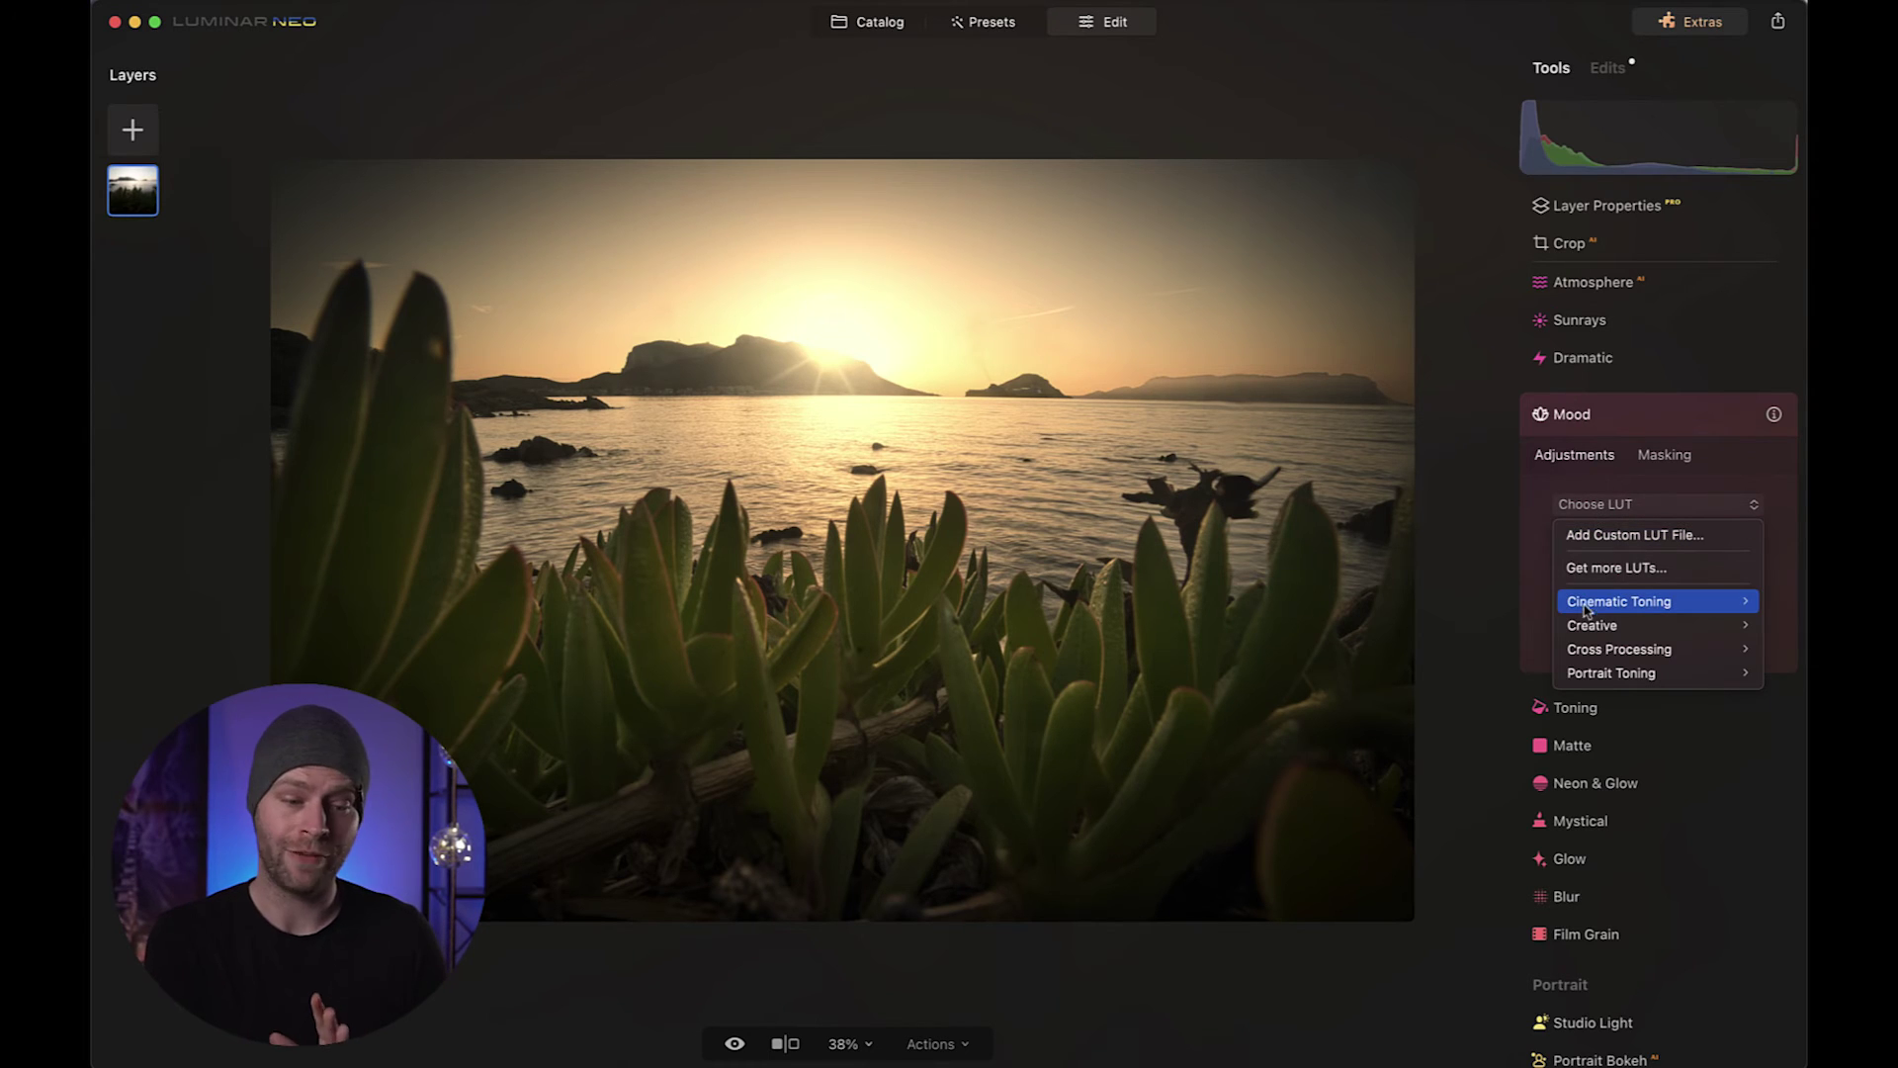
pyautogui.moveTo(1587, 605)
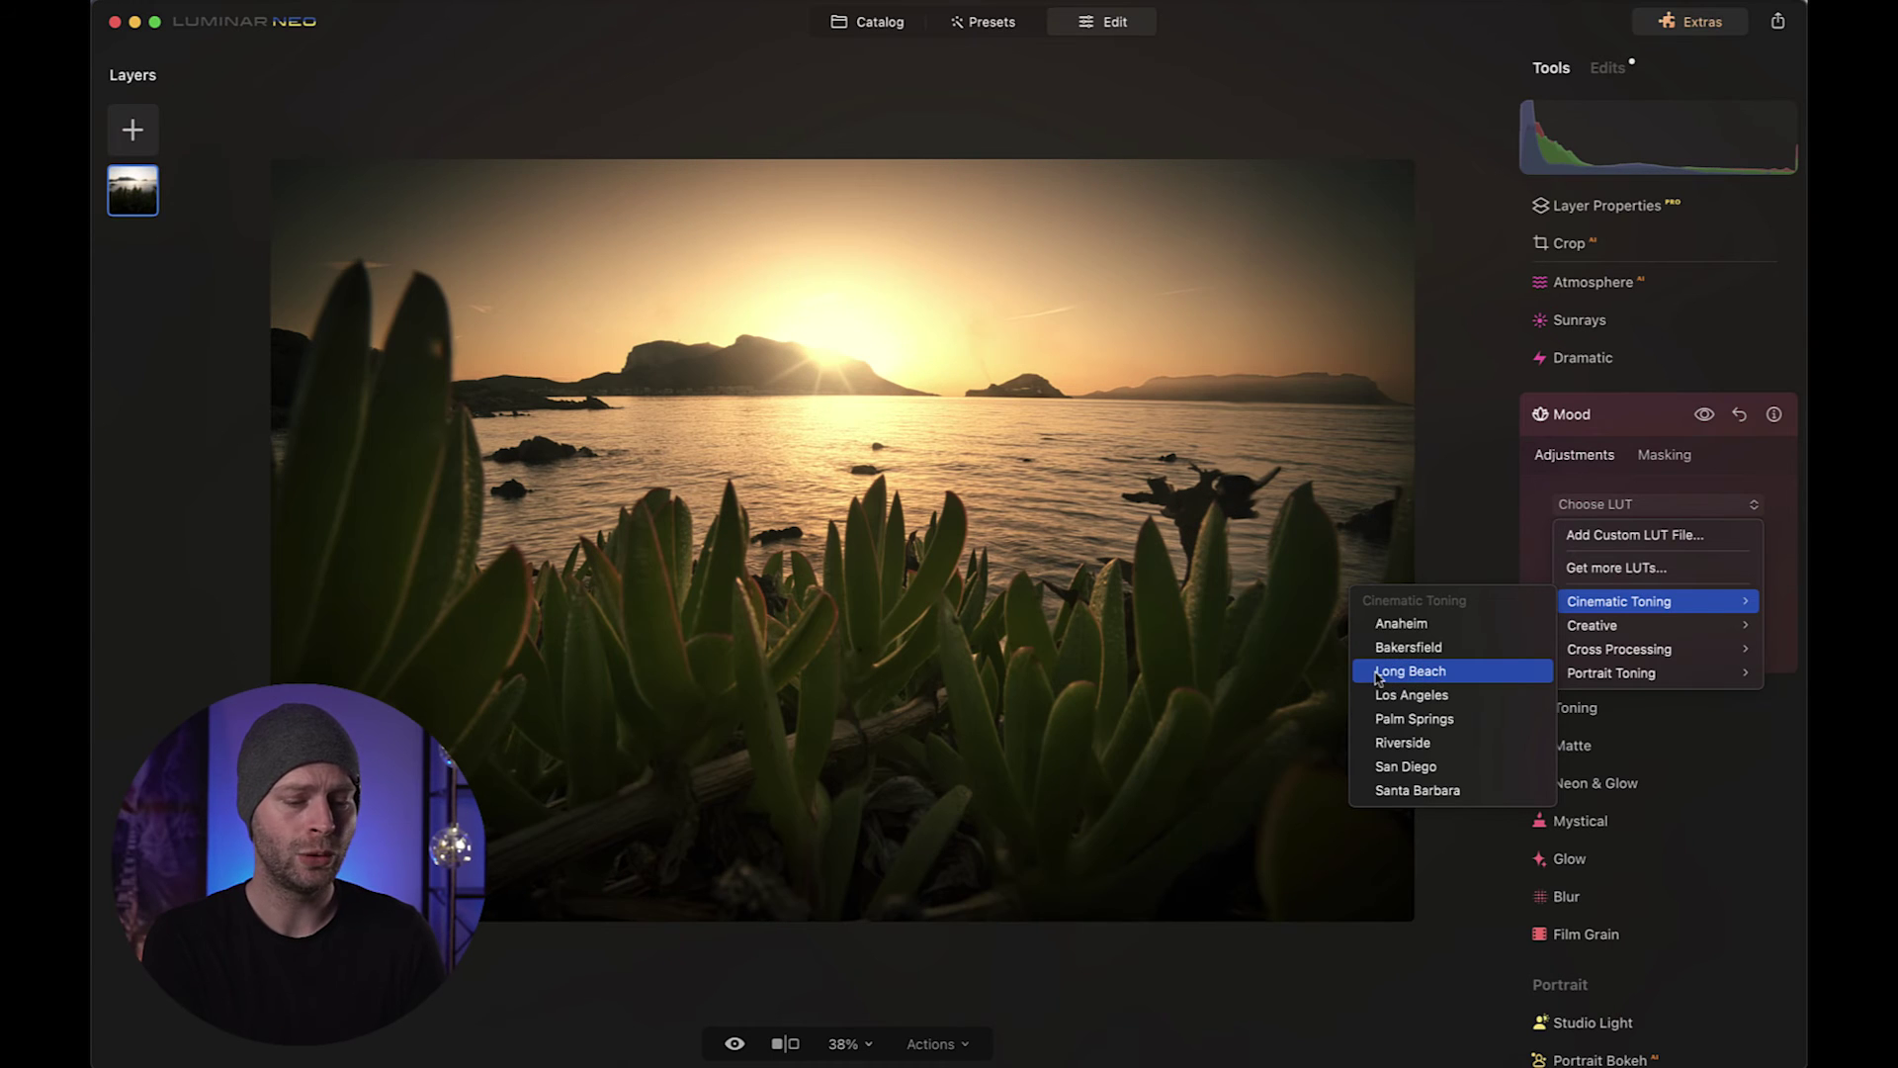
pyautogui.click(1384, 673)
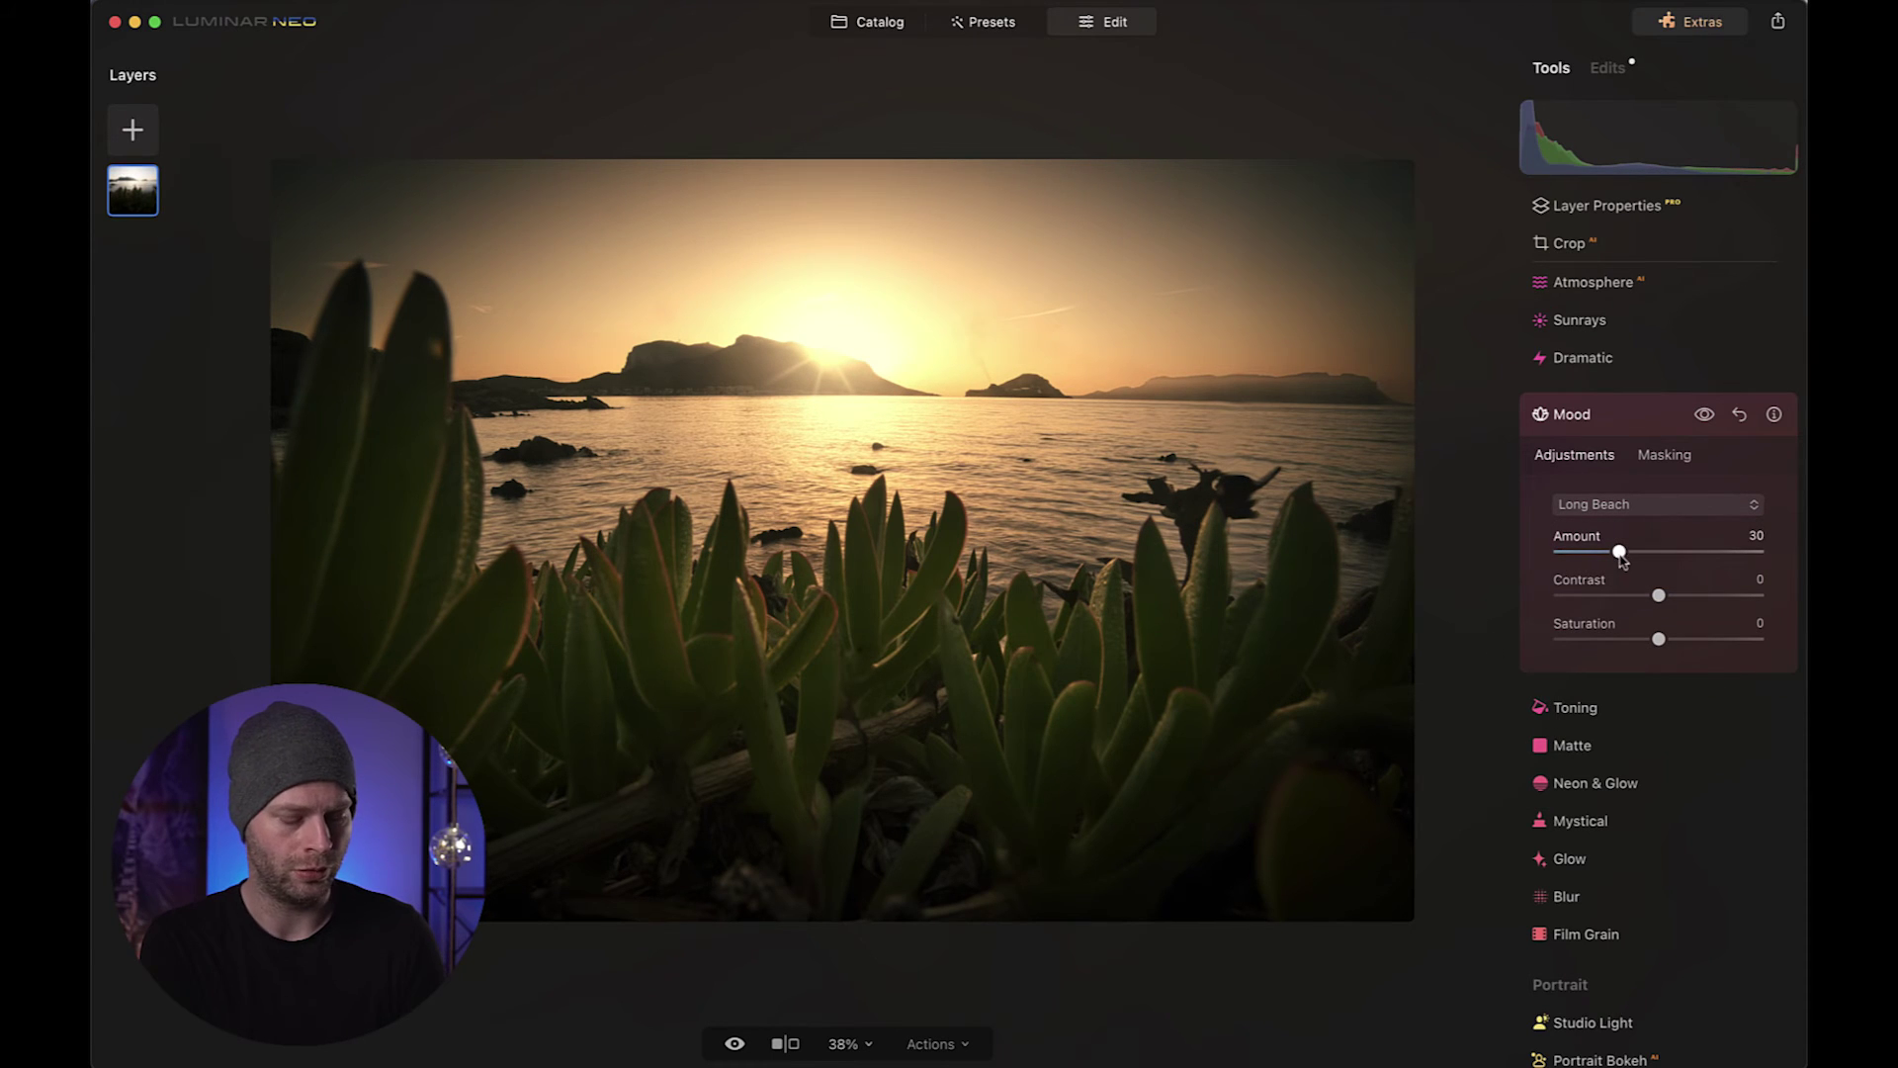
pyautogui.moveTo(1598, 561); pyautogui.dragTo(1580, 560)
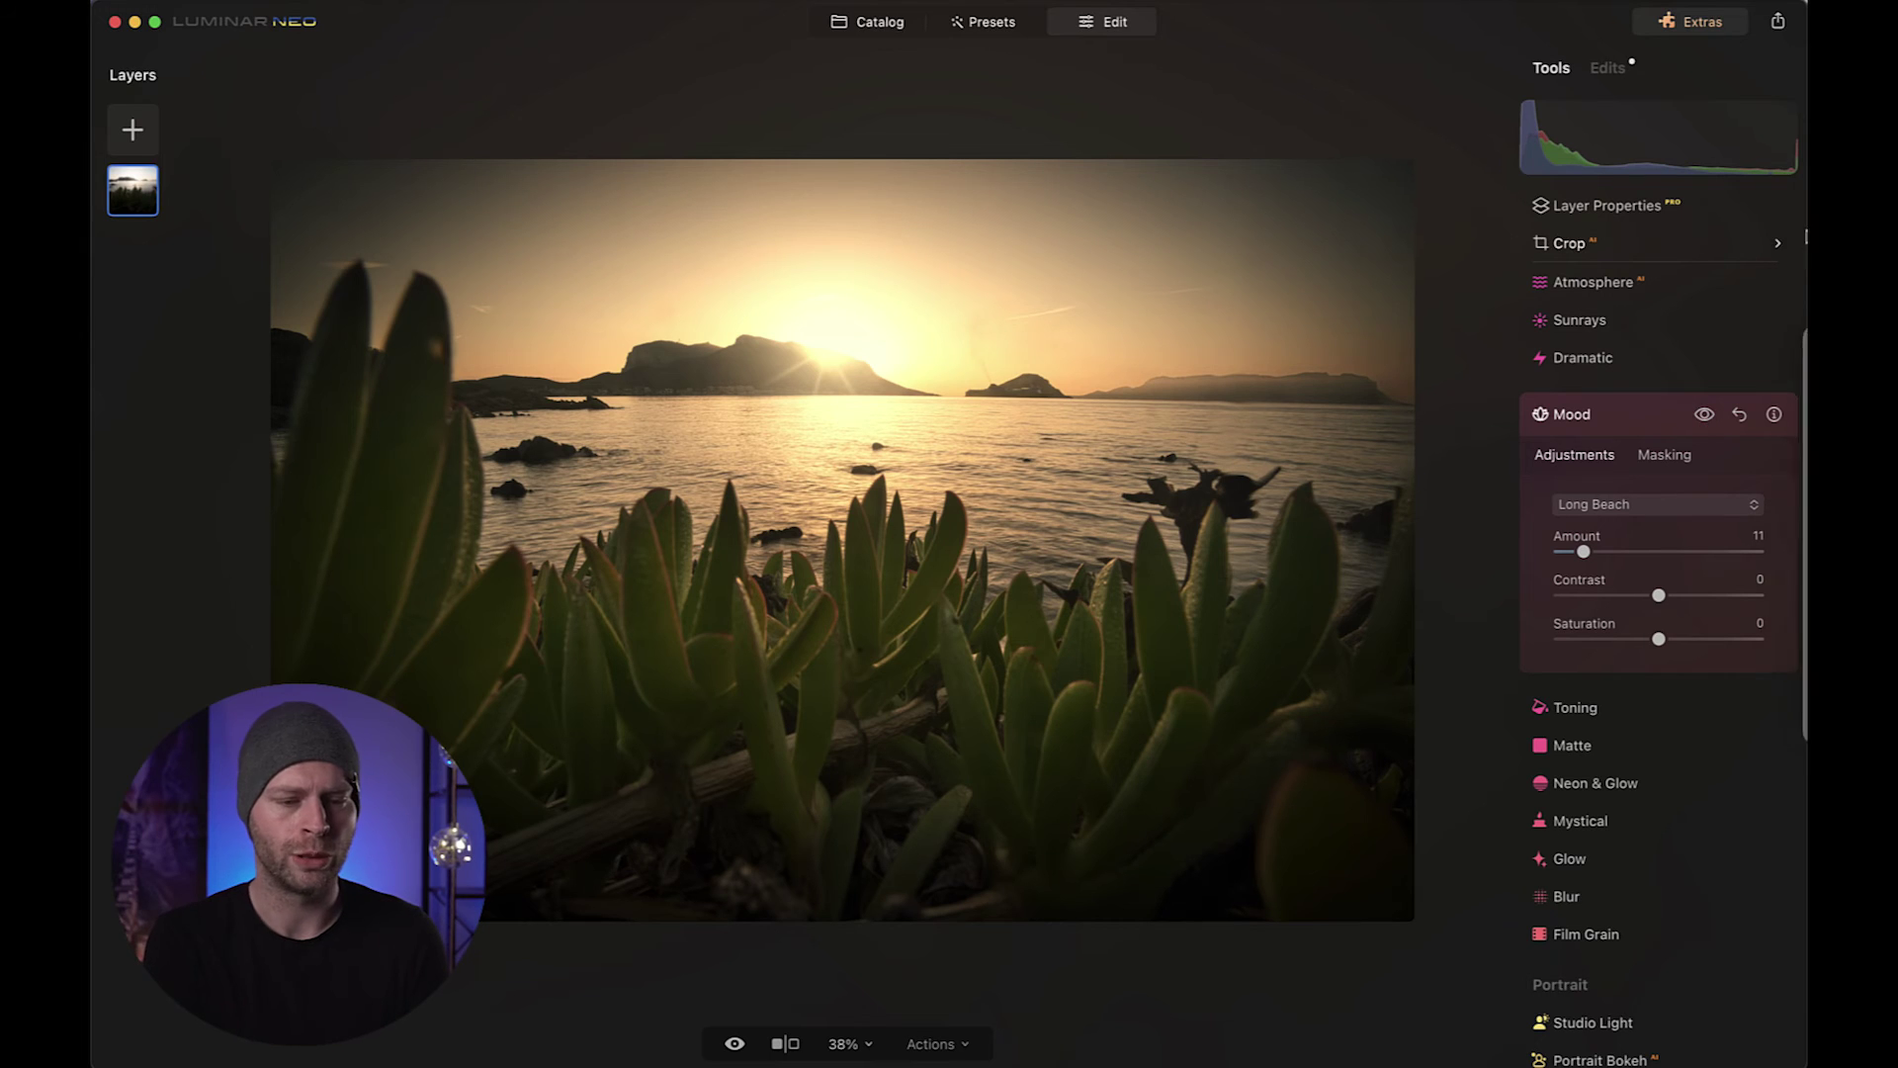
pyautogui.scroll(10, 1708, 415)
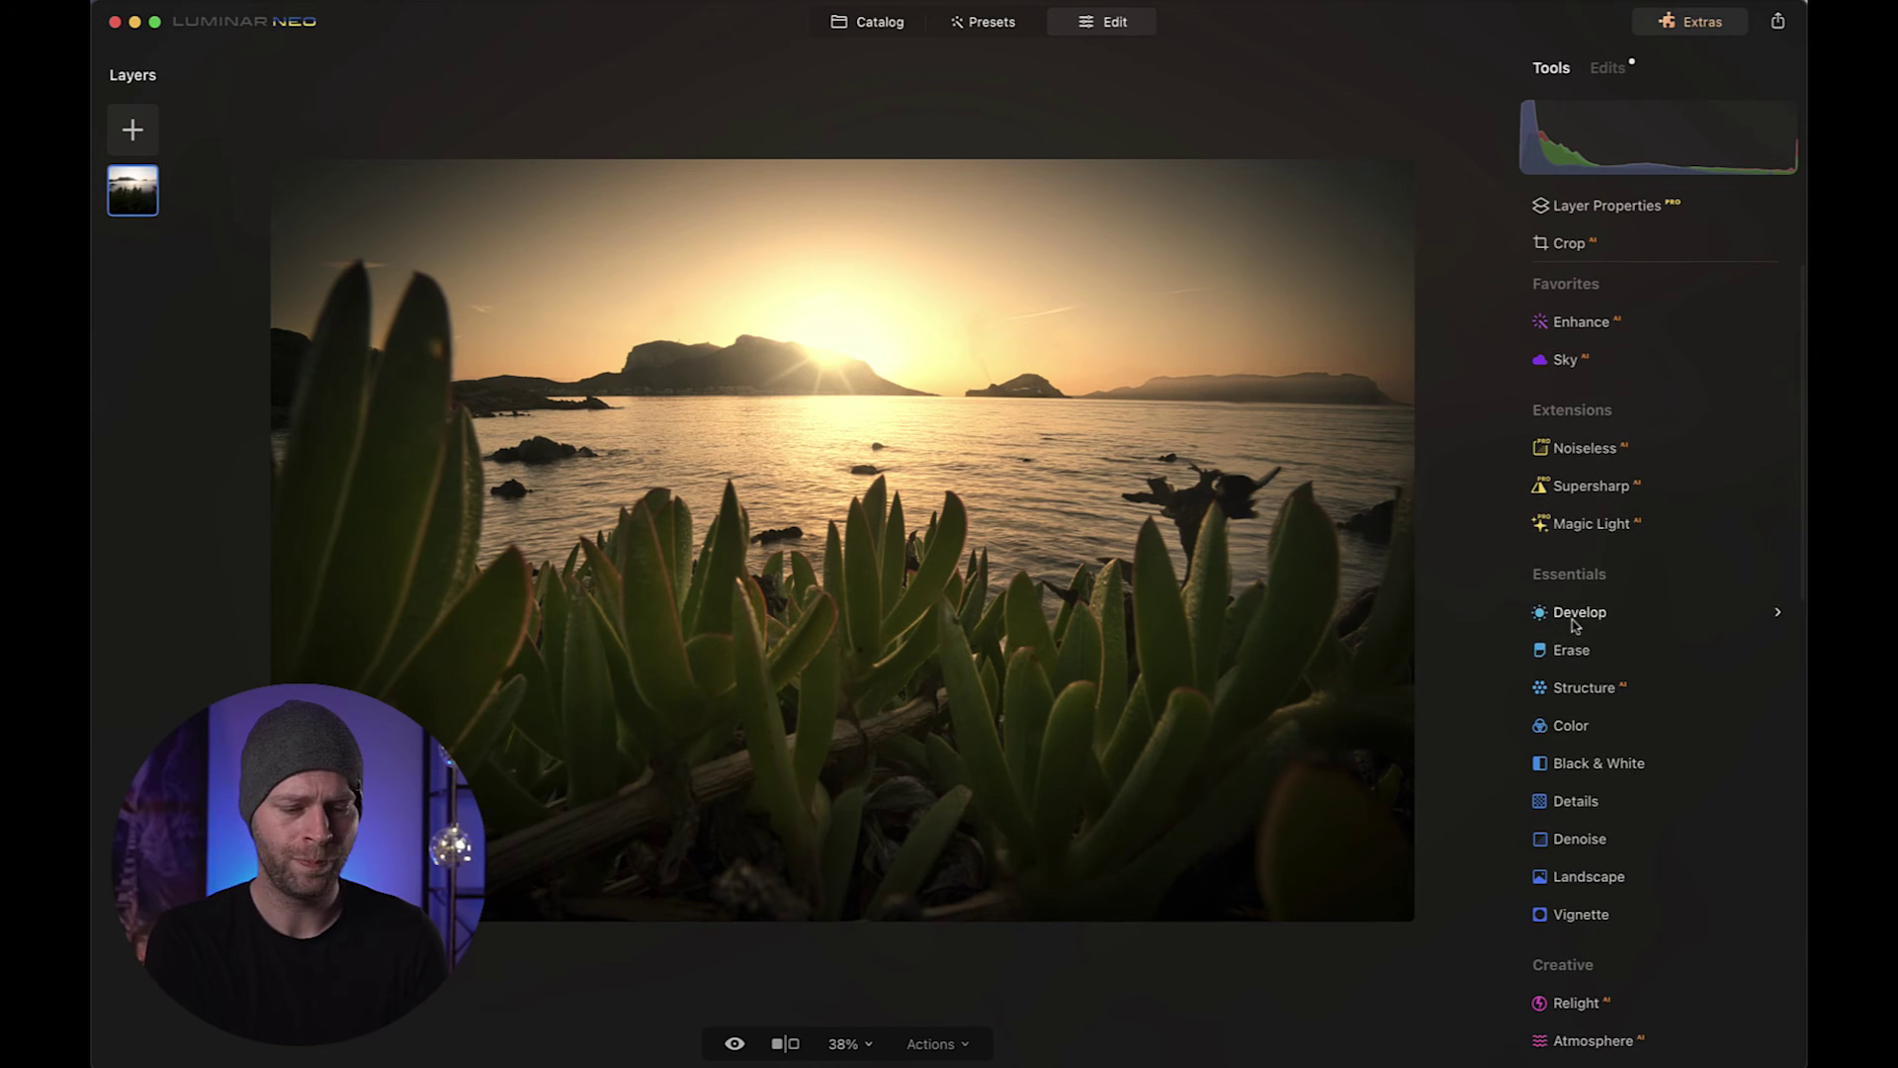
# Step: Draw a Develop linear gradient mask over the foreground plants
pyautogui.click(1580, 612)
pyautogui.click(1664, 327)
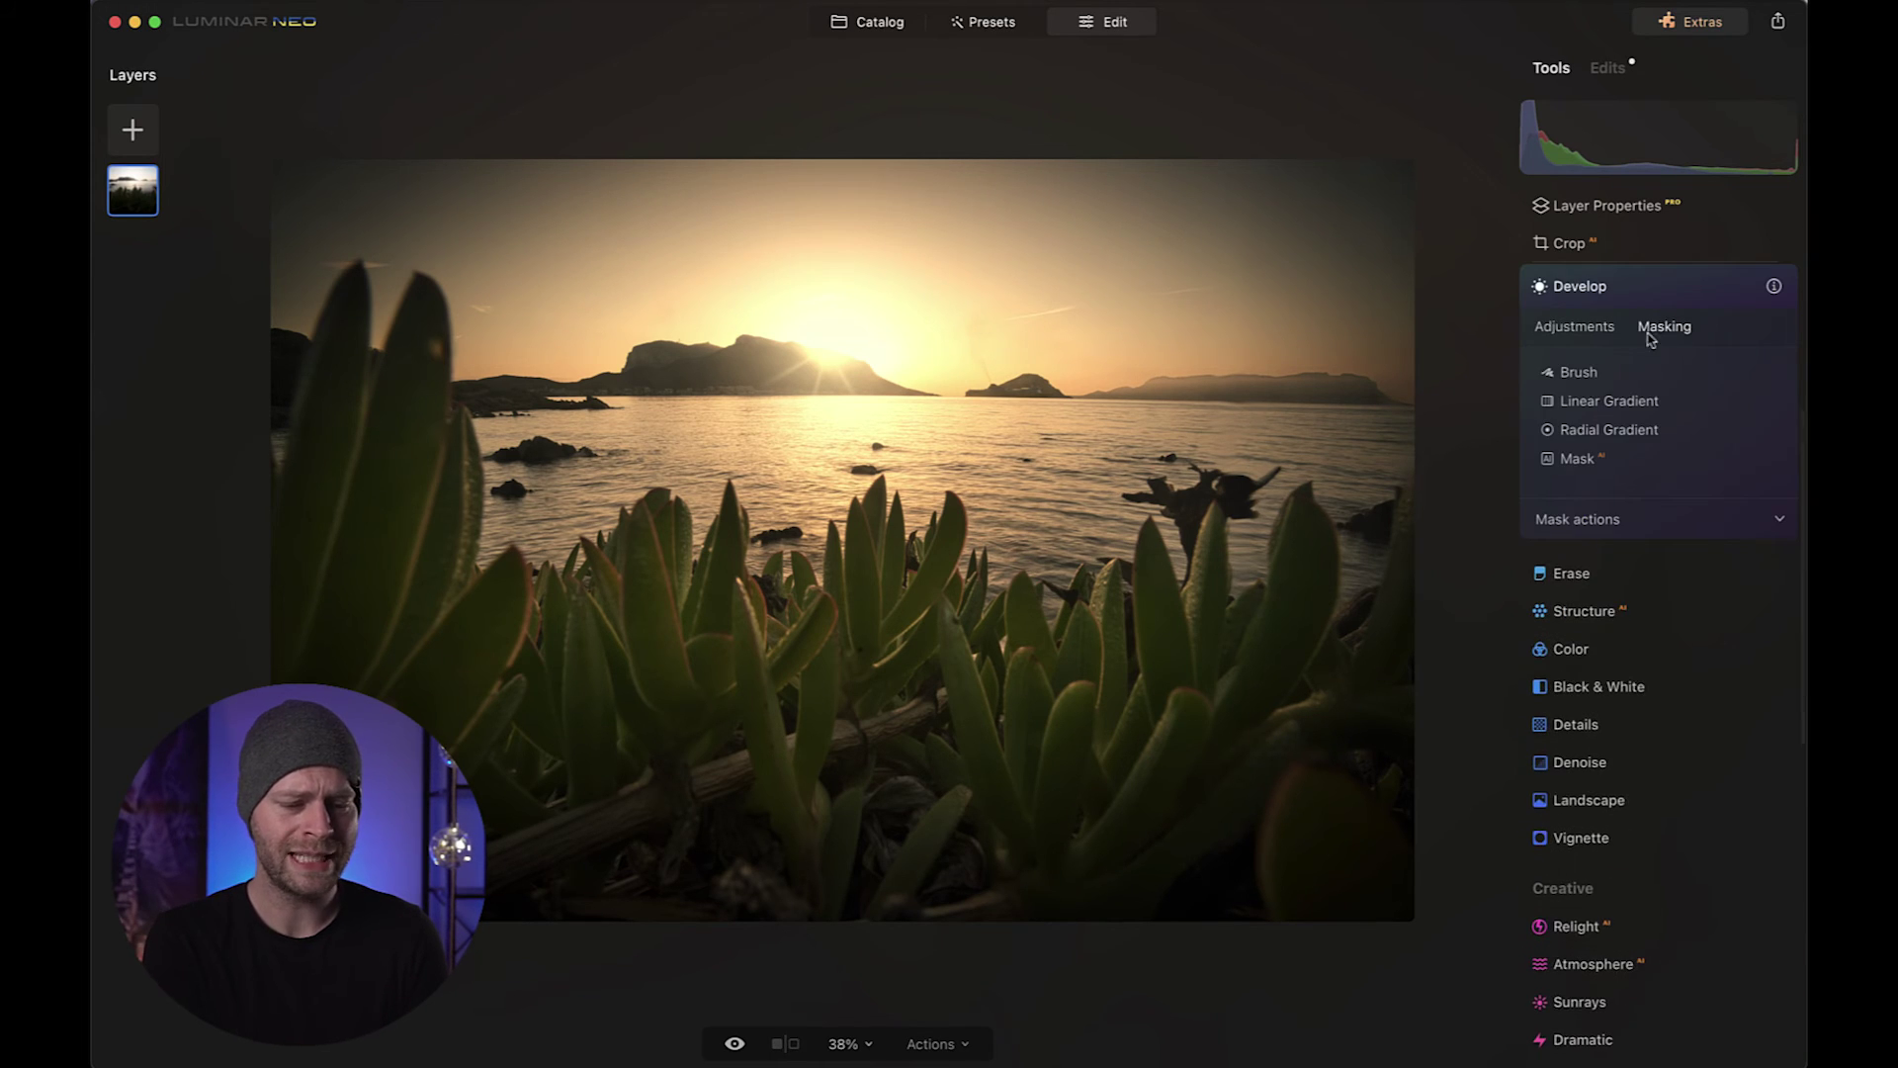
pyautogui.click(1583, 401)
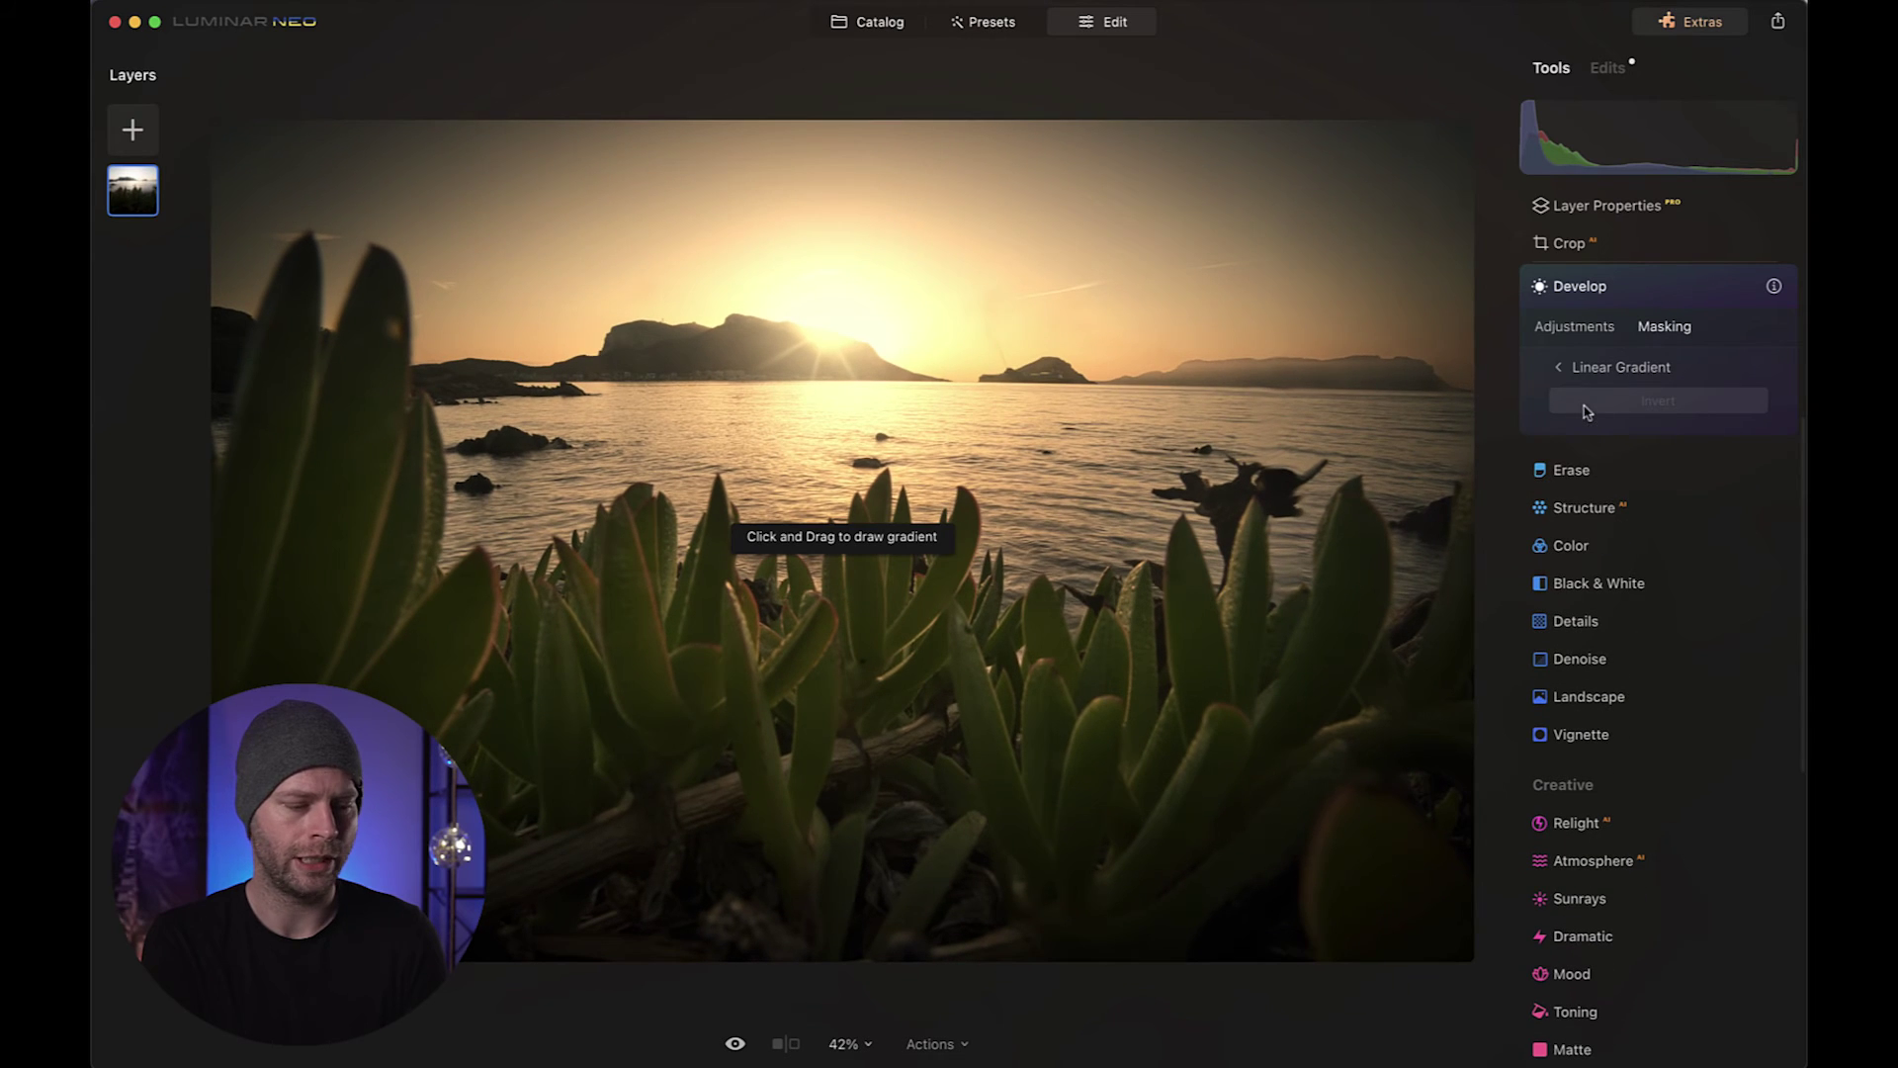
pyautogui.moveTo(865, 685); pyautogui.dragTo(870, 460)
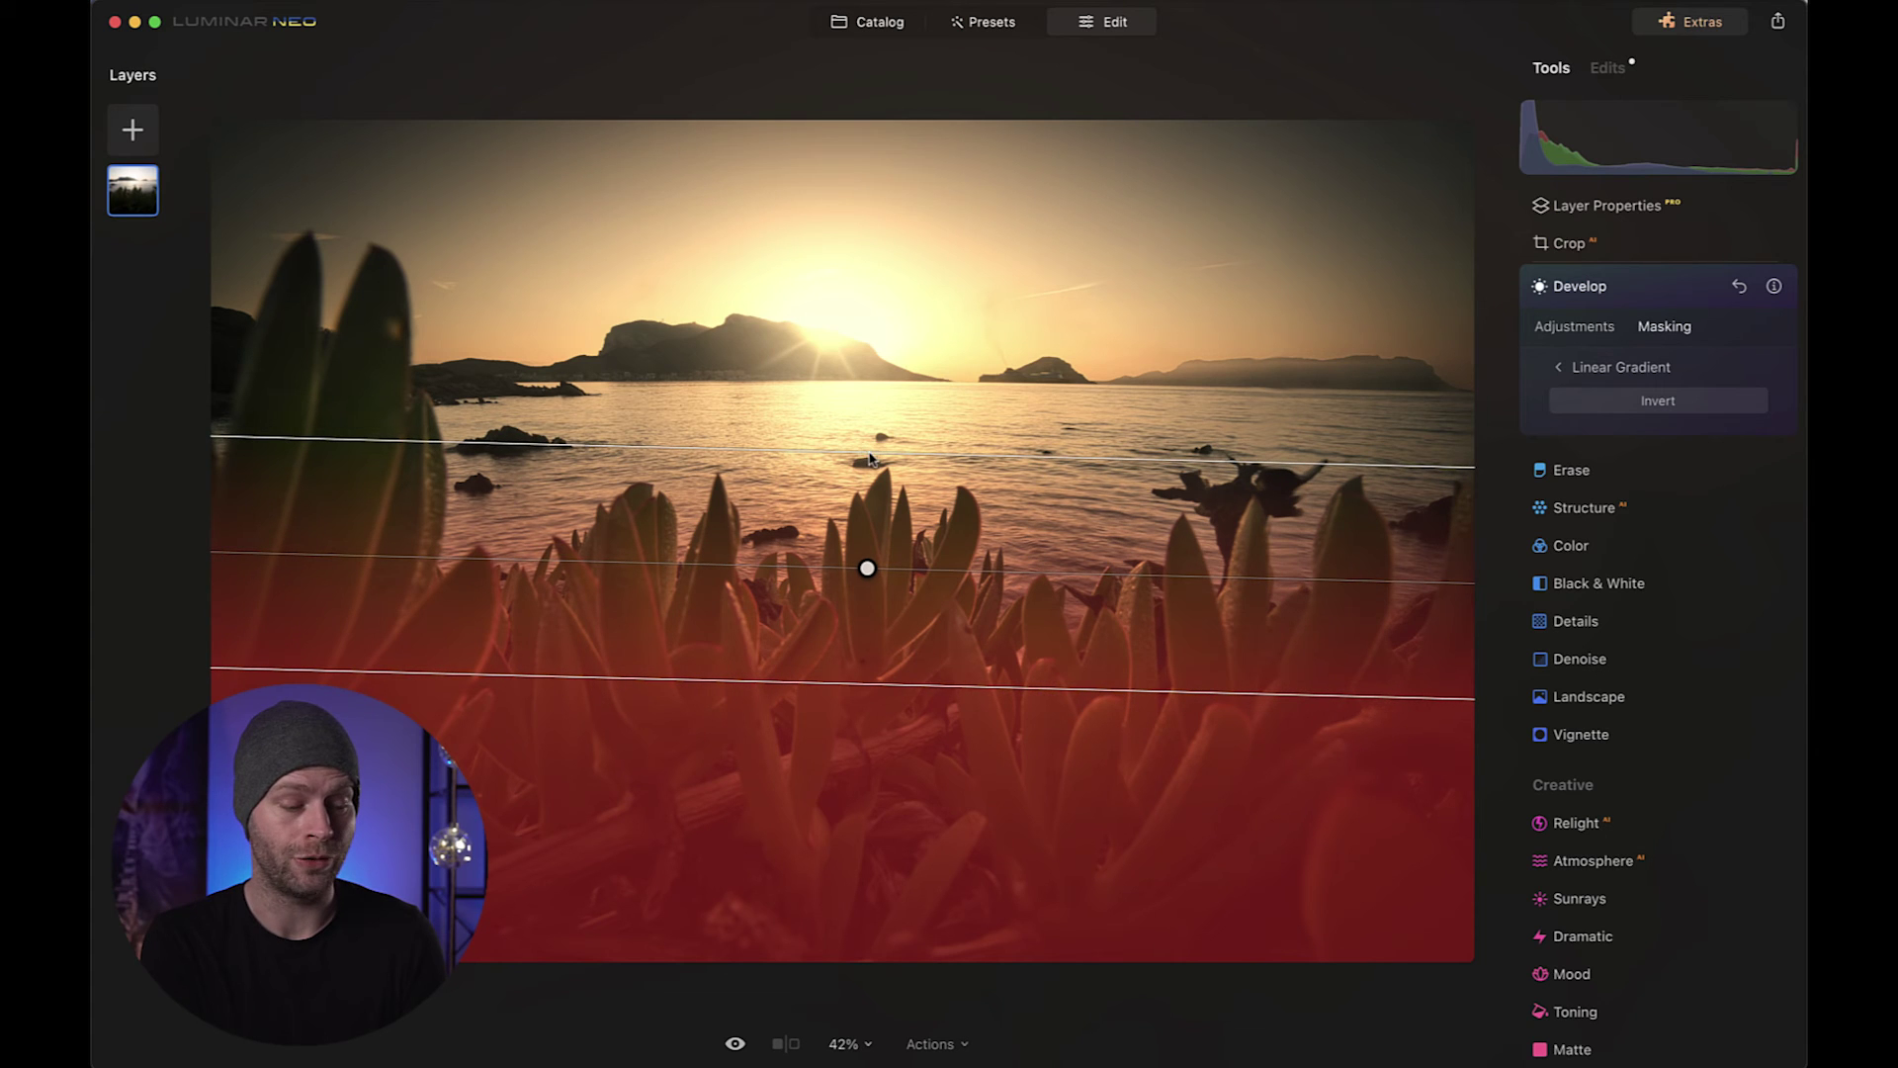
pyautogui.moveTo(863, 571); pyautogui.dragTo(869, 529)
pyautogui.click(1549, 329)
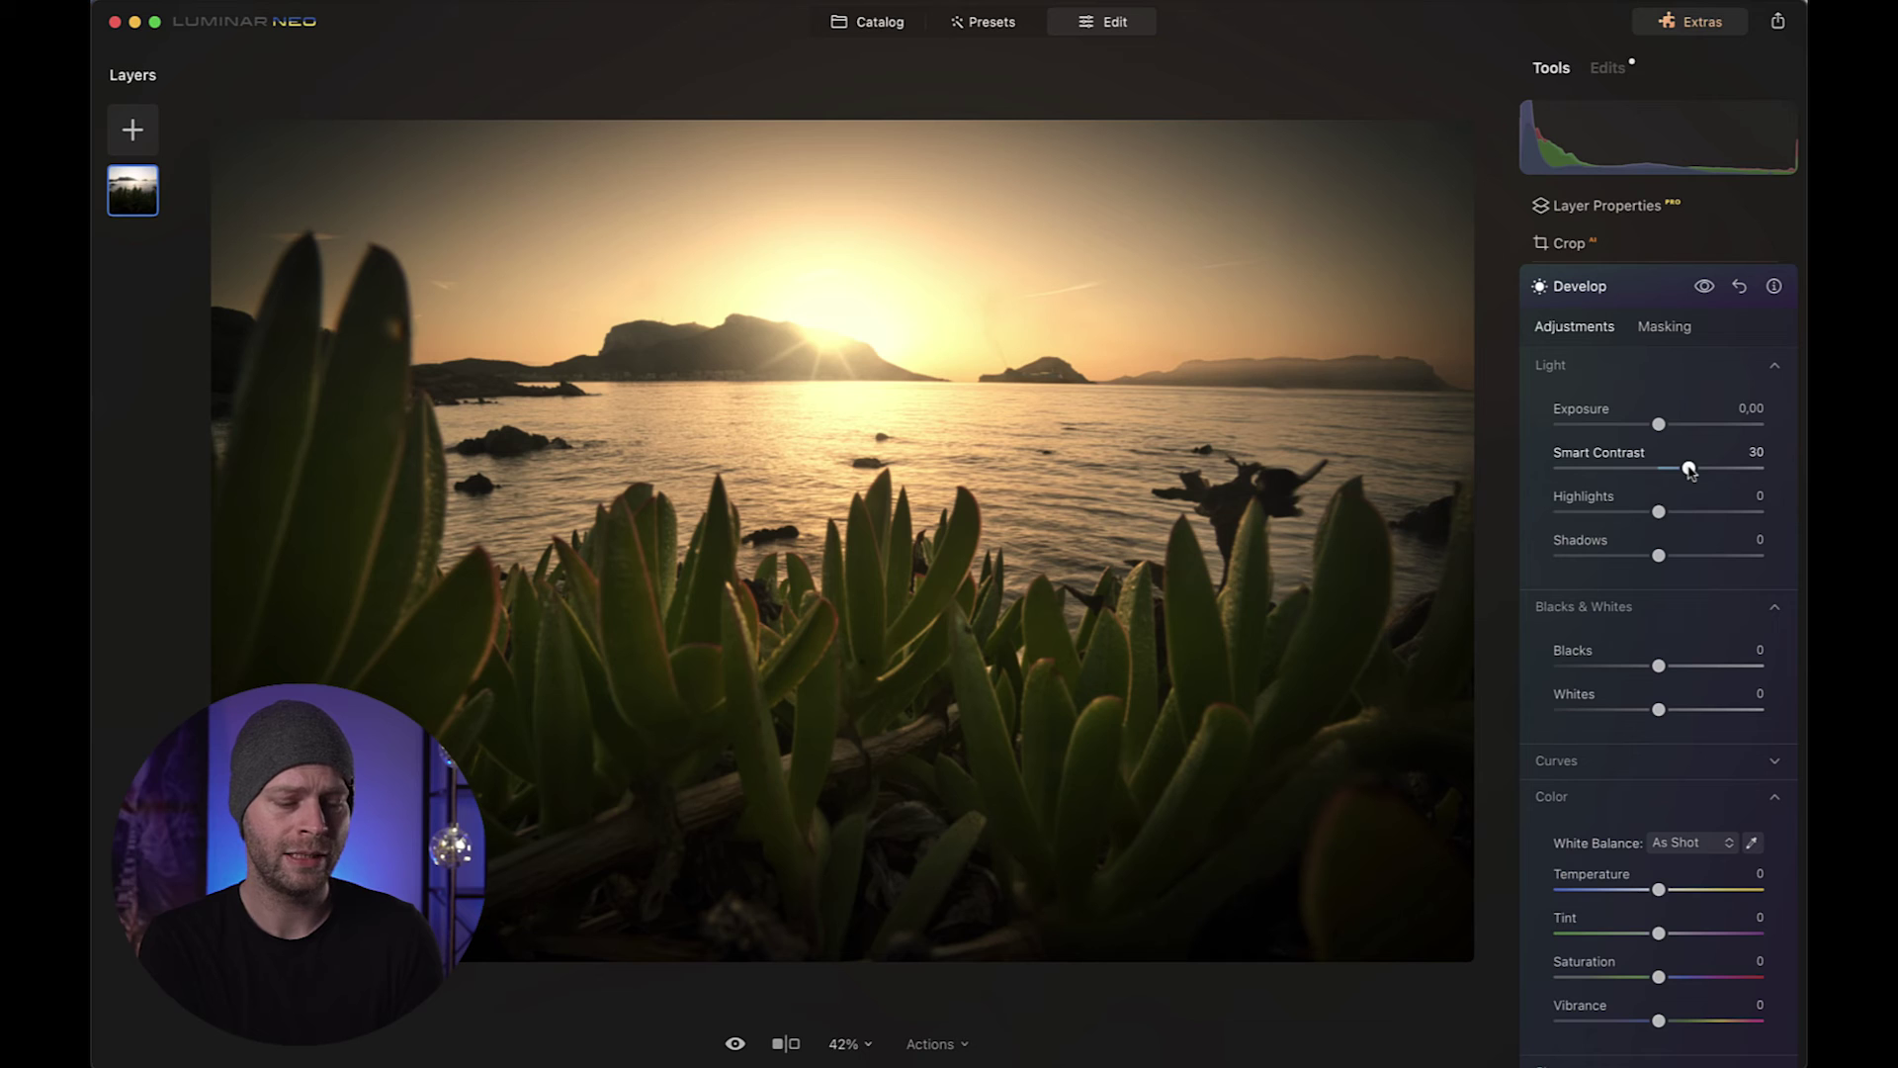
# Step: Raise Whites to 100 in the masked foreground and compare before and after
pyautogui.moveTo(1659, 710); pyautogui.dragTo(1800, 719)
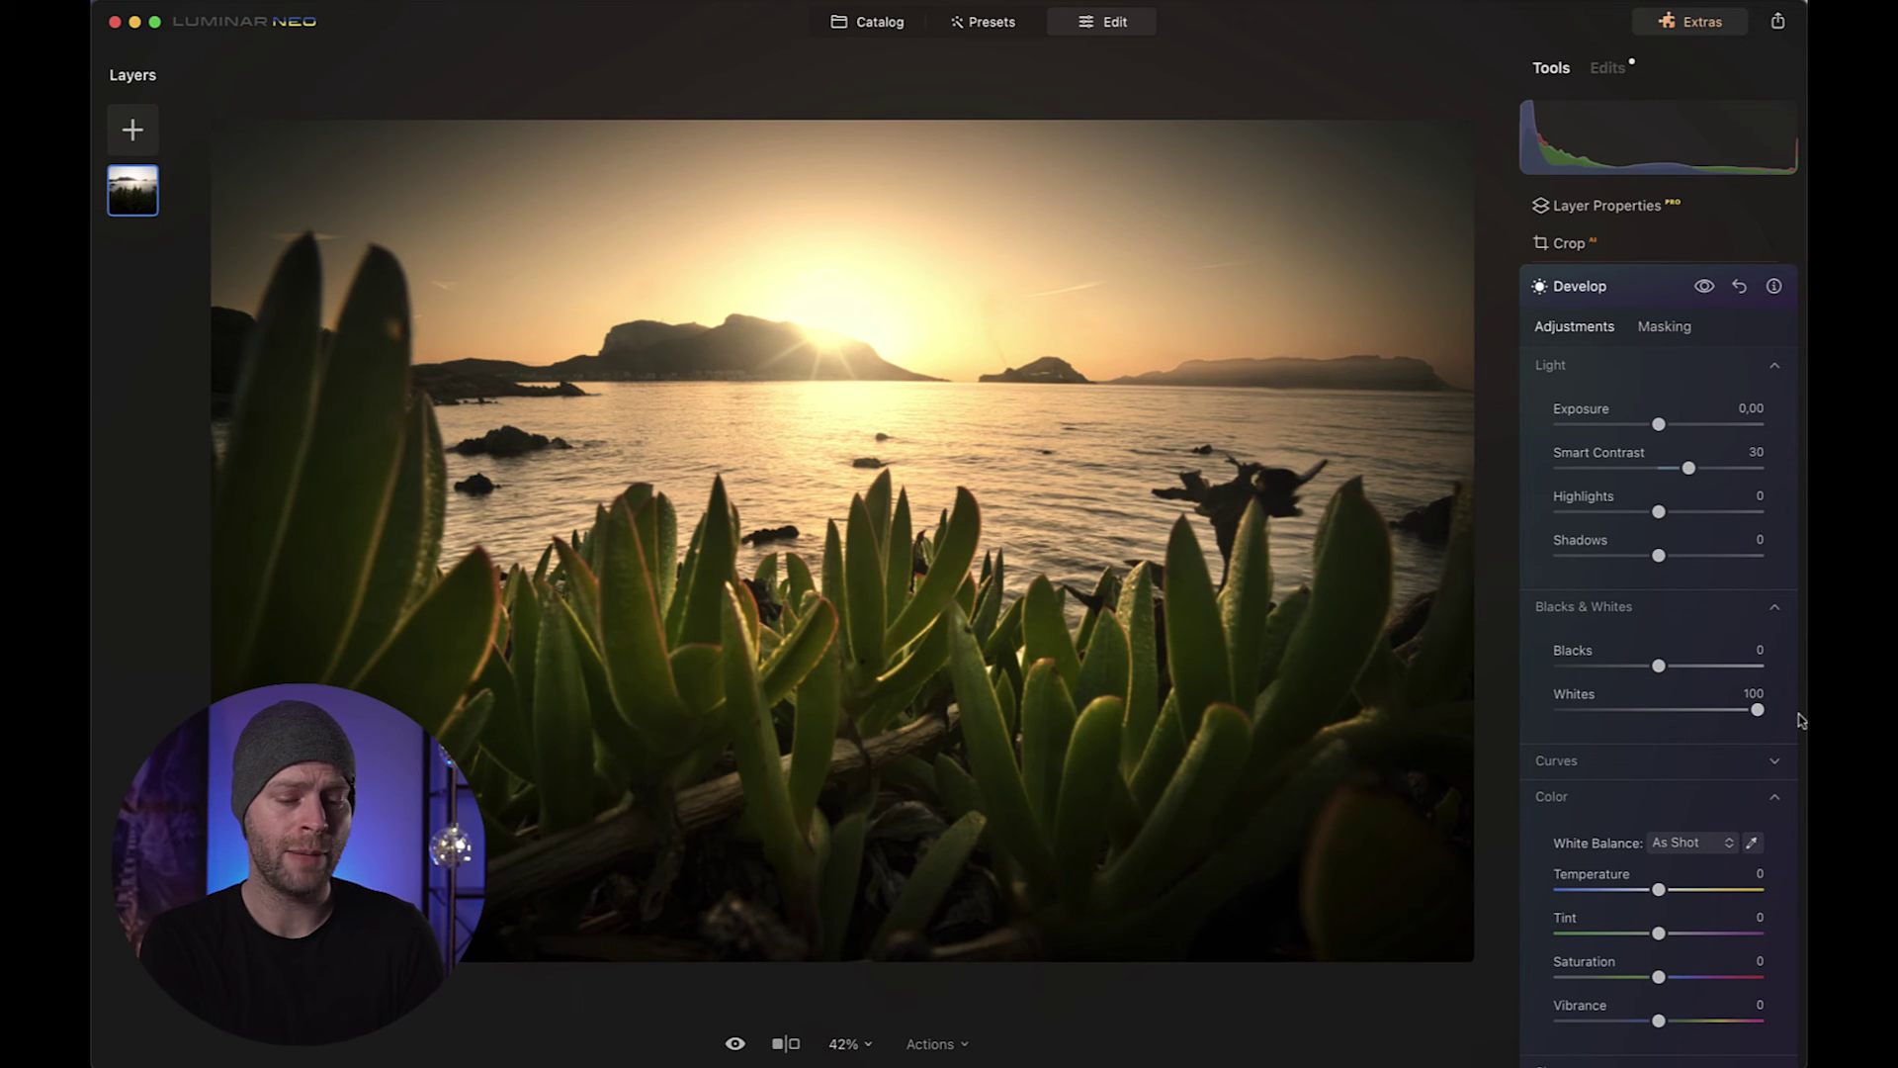
pyautogui.click(1704, 287)
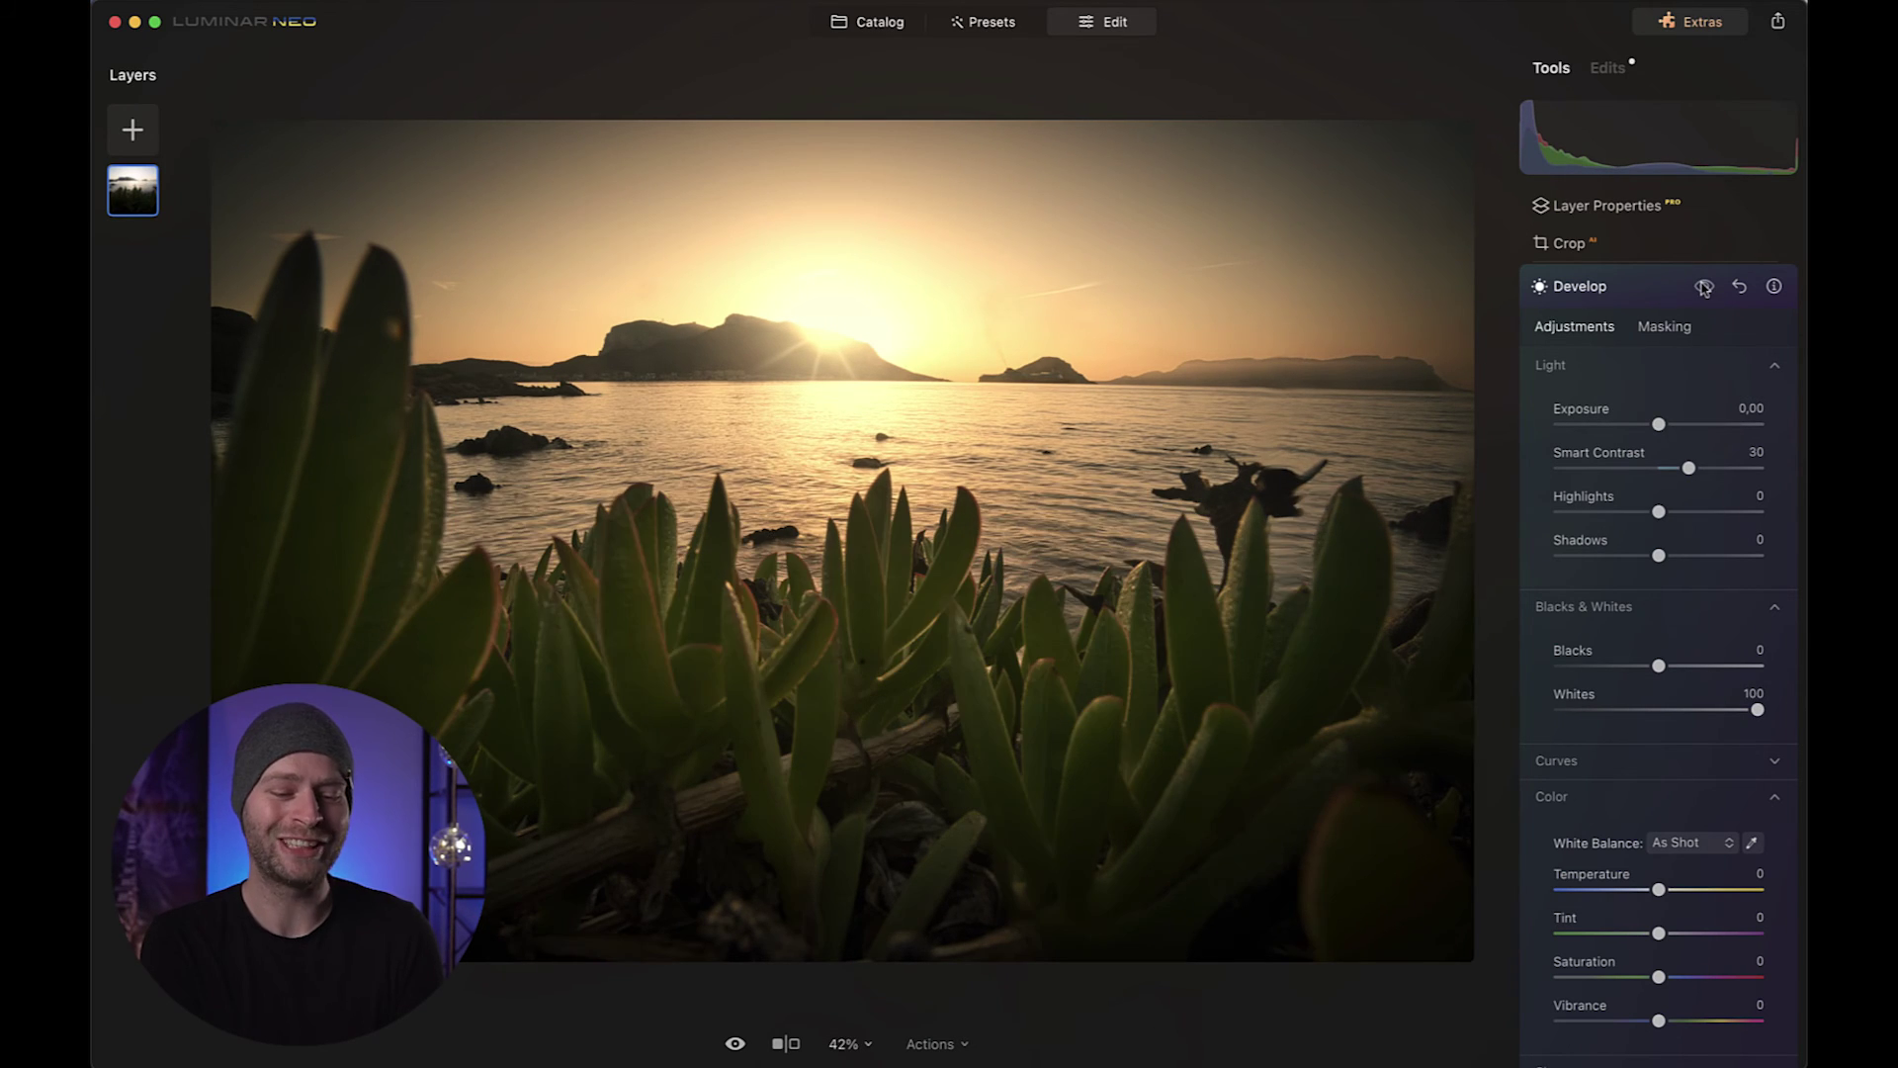
pyautogui.click(1704, 287)
pyautogui.click(1705, 287)
pyautogui.click(1704, 286)
pyautogui.click(1705, 287)
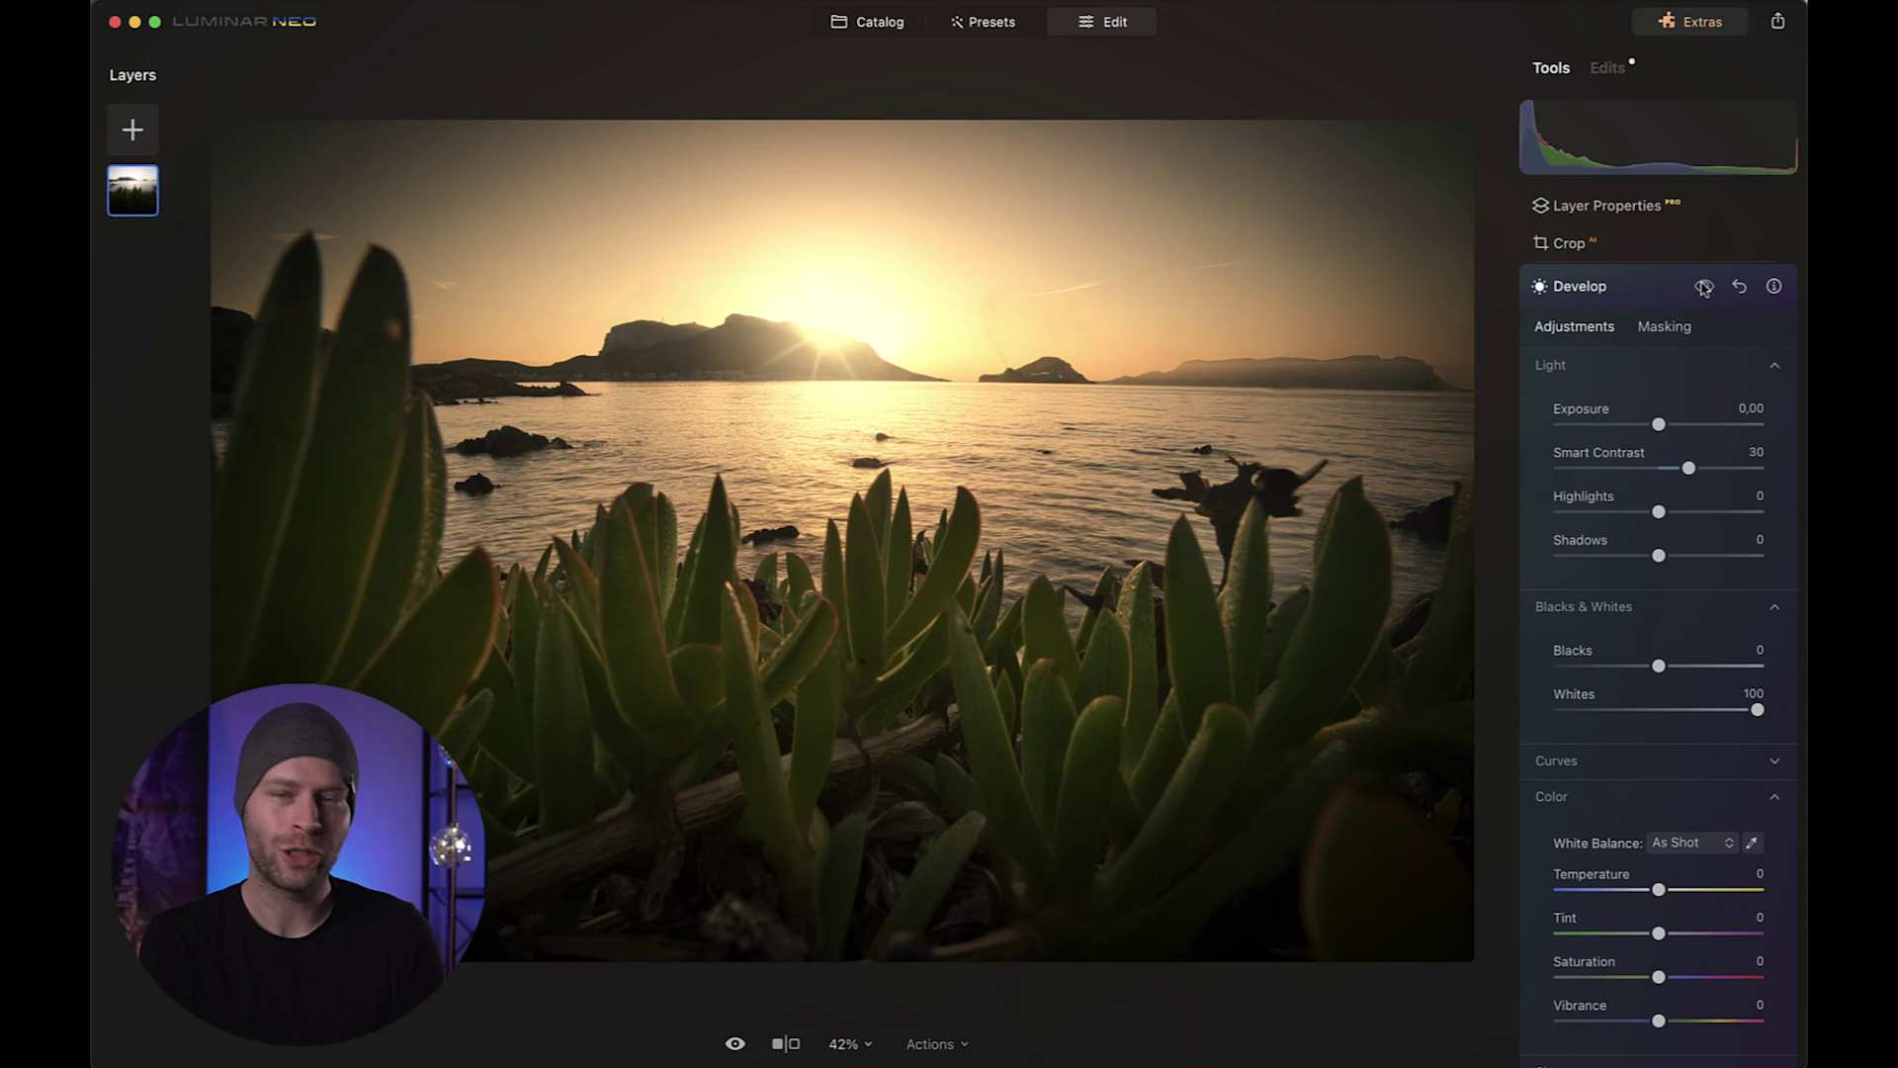
pyautogui.click(1704, 286)
pyautogui.click(1705, 287)
pyautogui.click(1705, 287)
pyautogui.click(1704, 286)
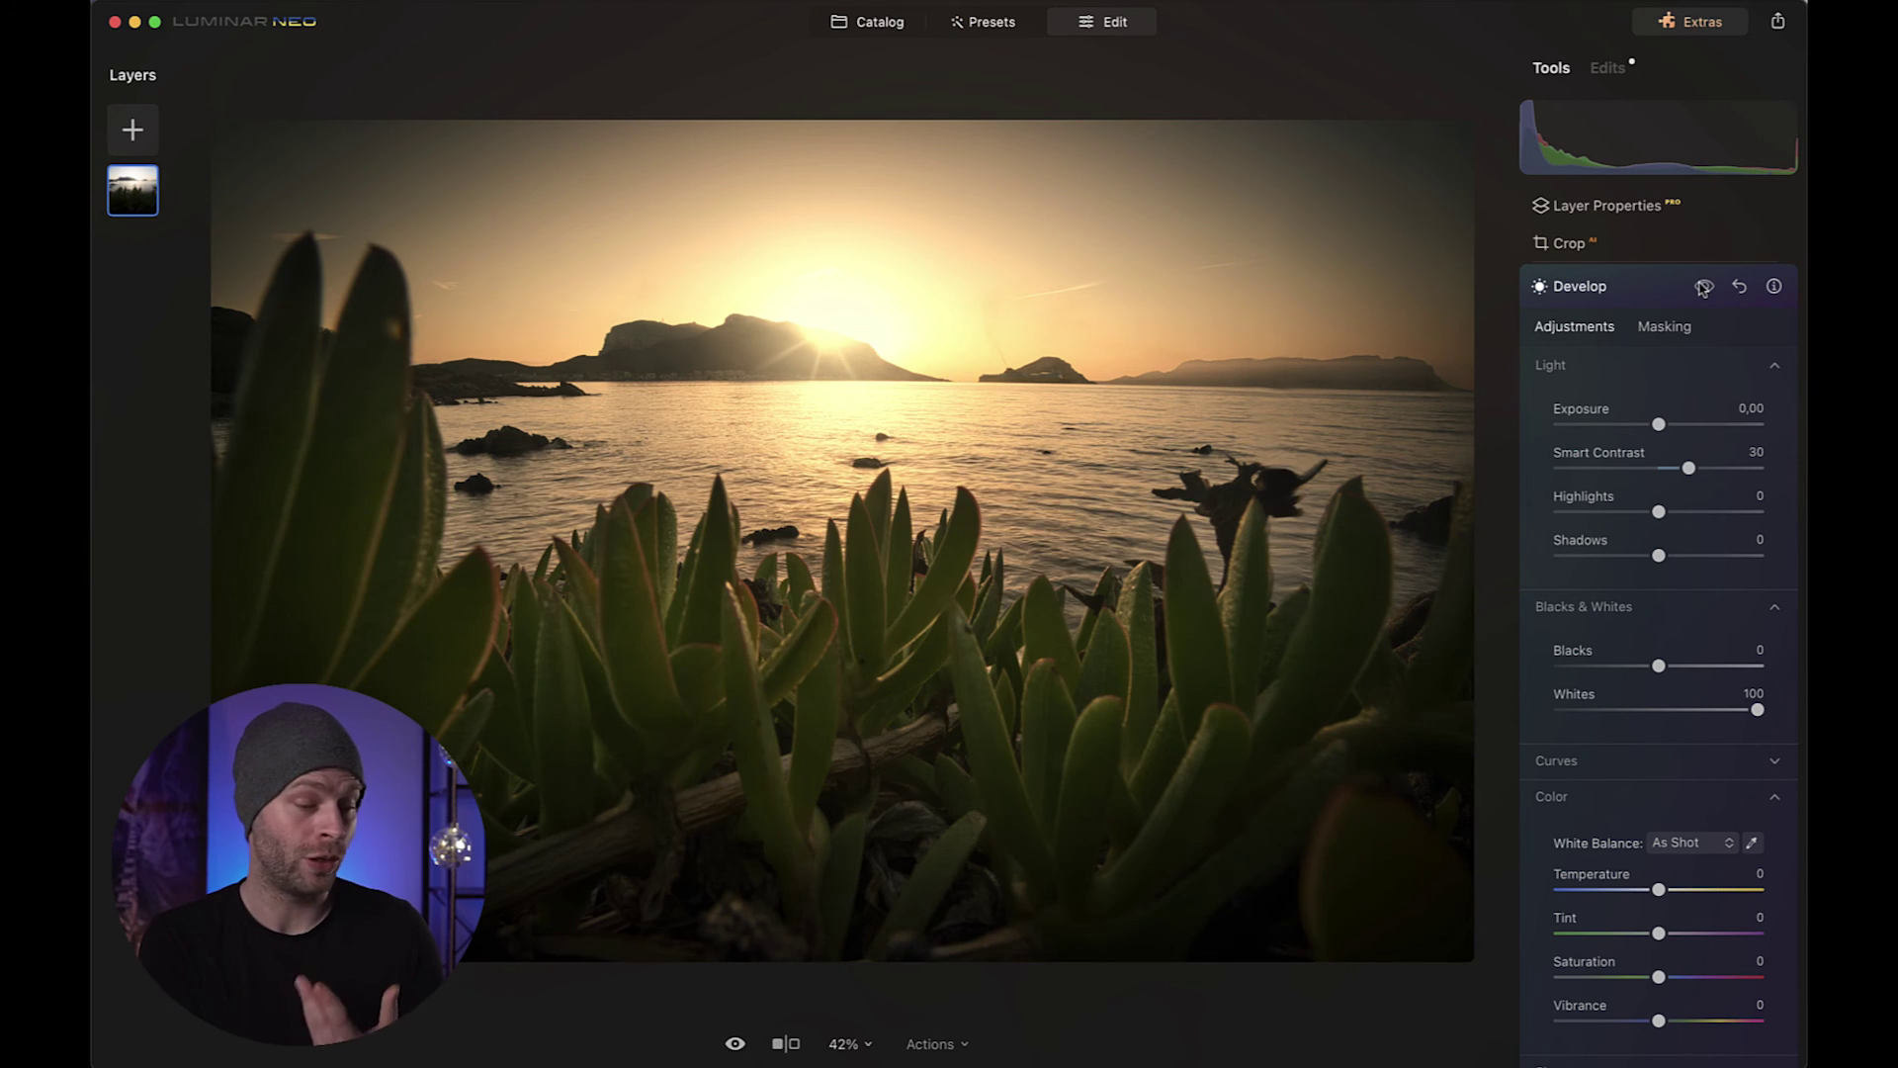
pyautogui.click(1704, 287)
pyautogui.click(1704, 286)
pyautogui.click(1705, 286)
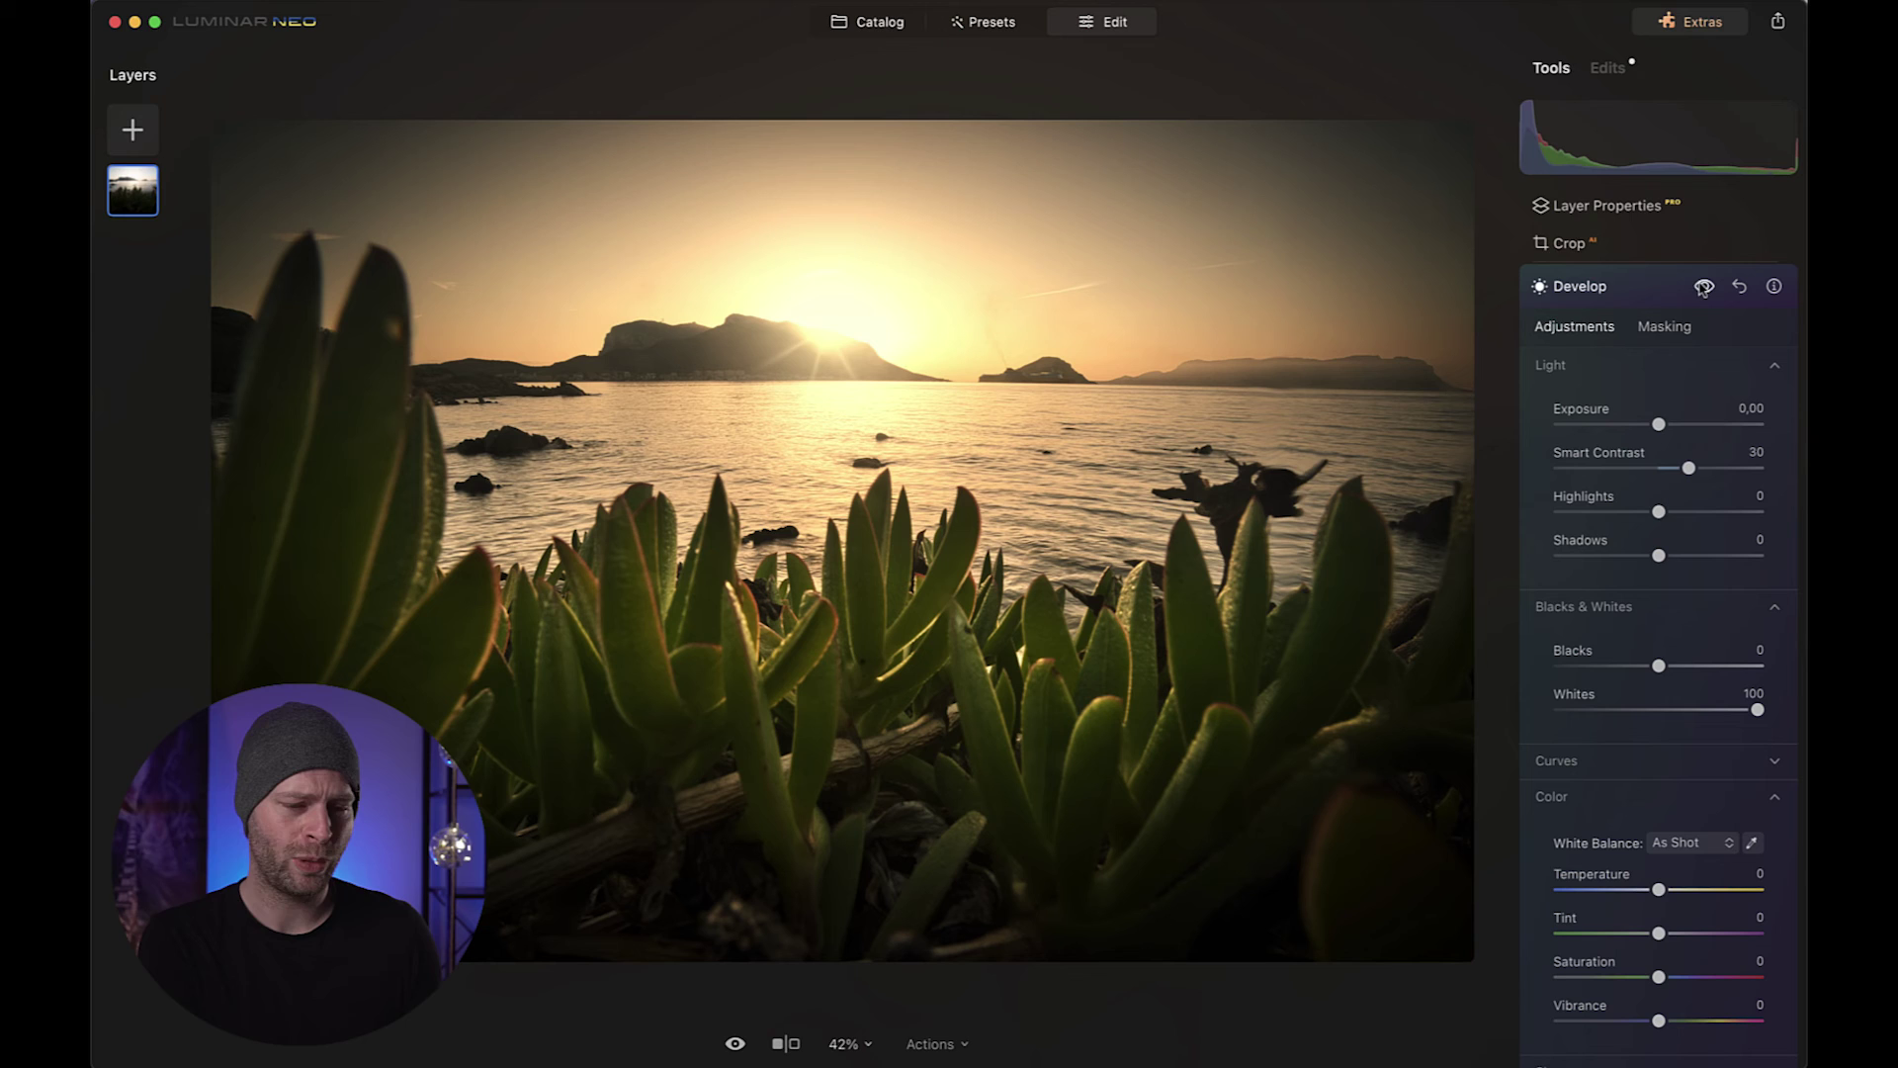
pyautogui.click(1566, 247)
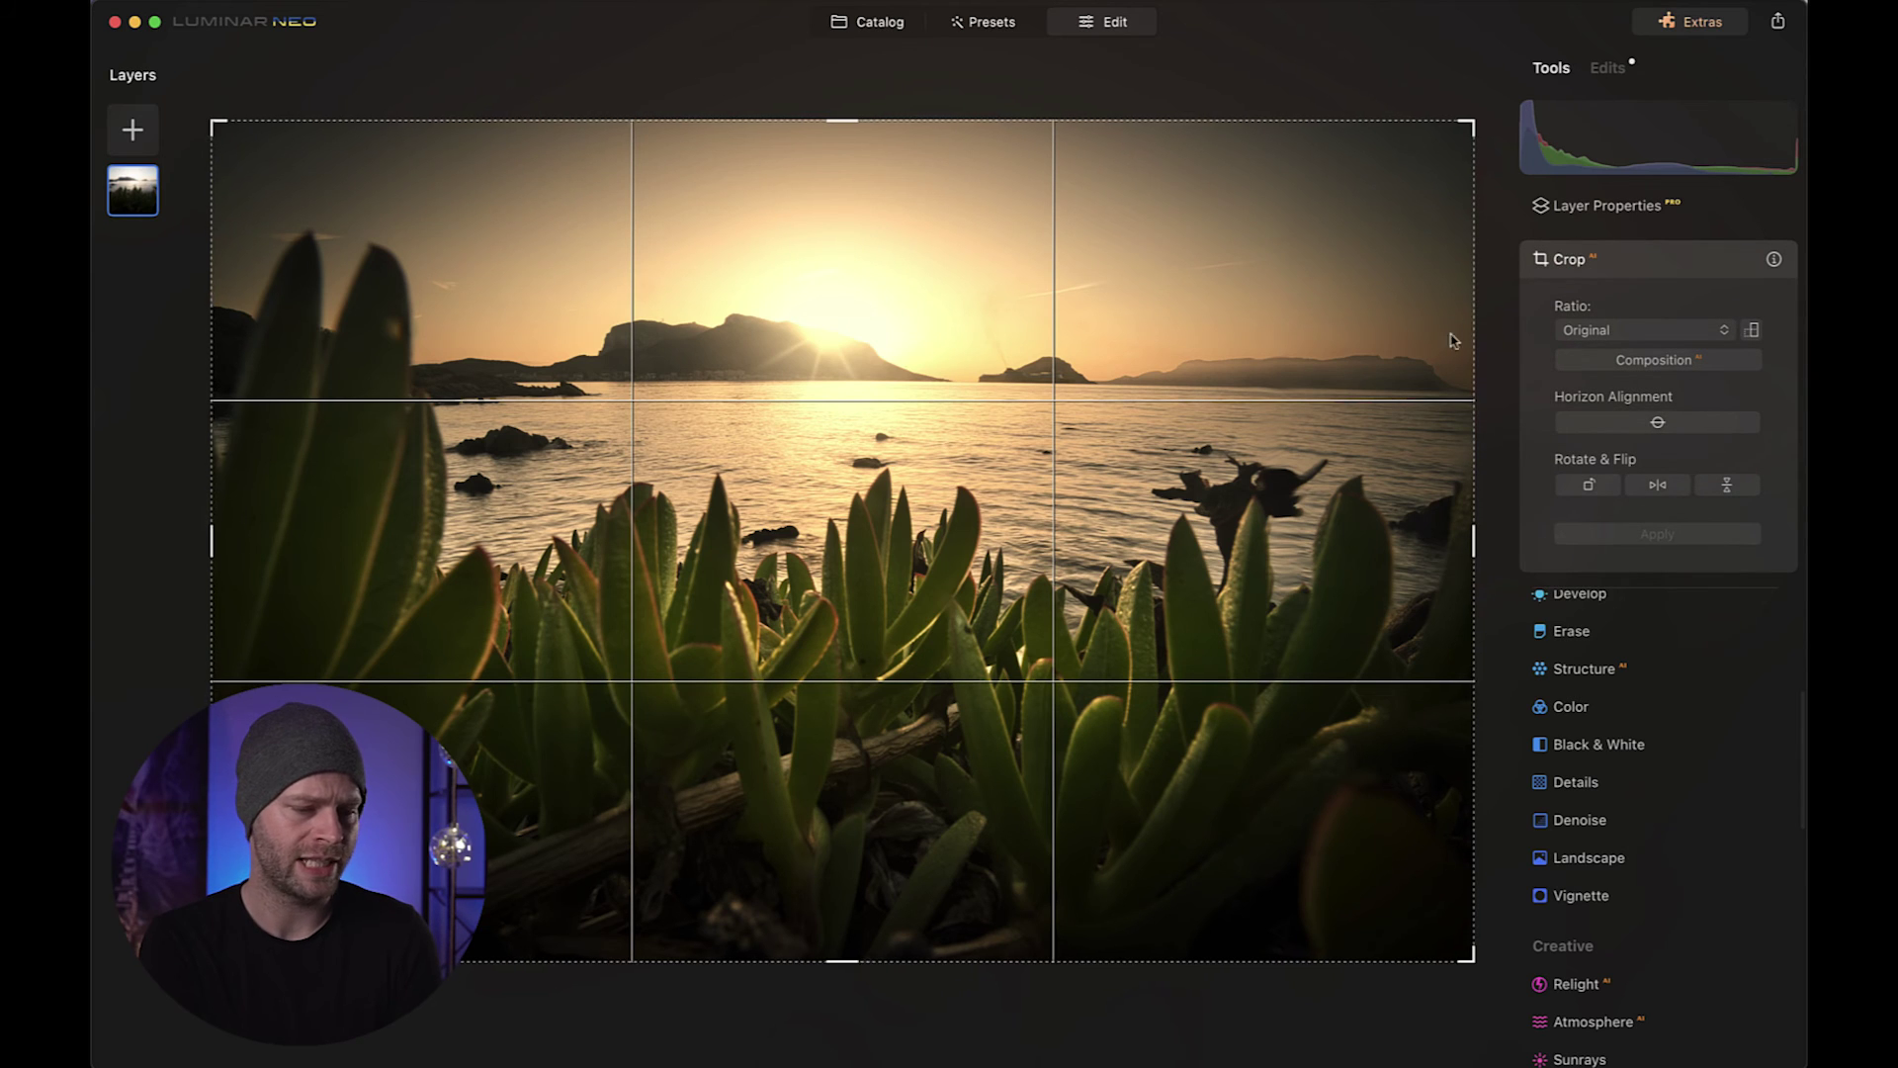
# Step: Use a Free crop ratio to trim the bottom, top and a sliver of the left edge
pyautogui.click(1601, 336)
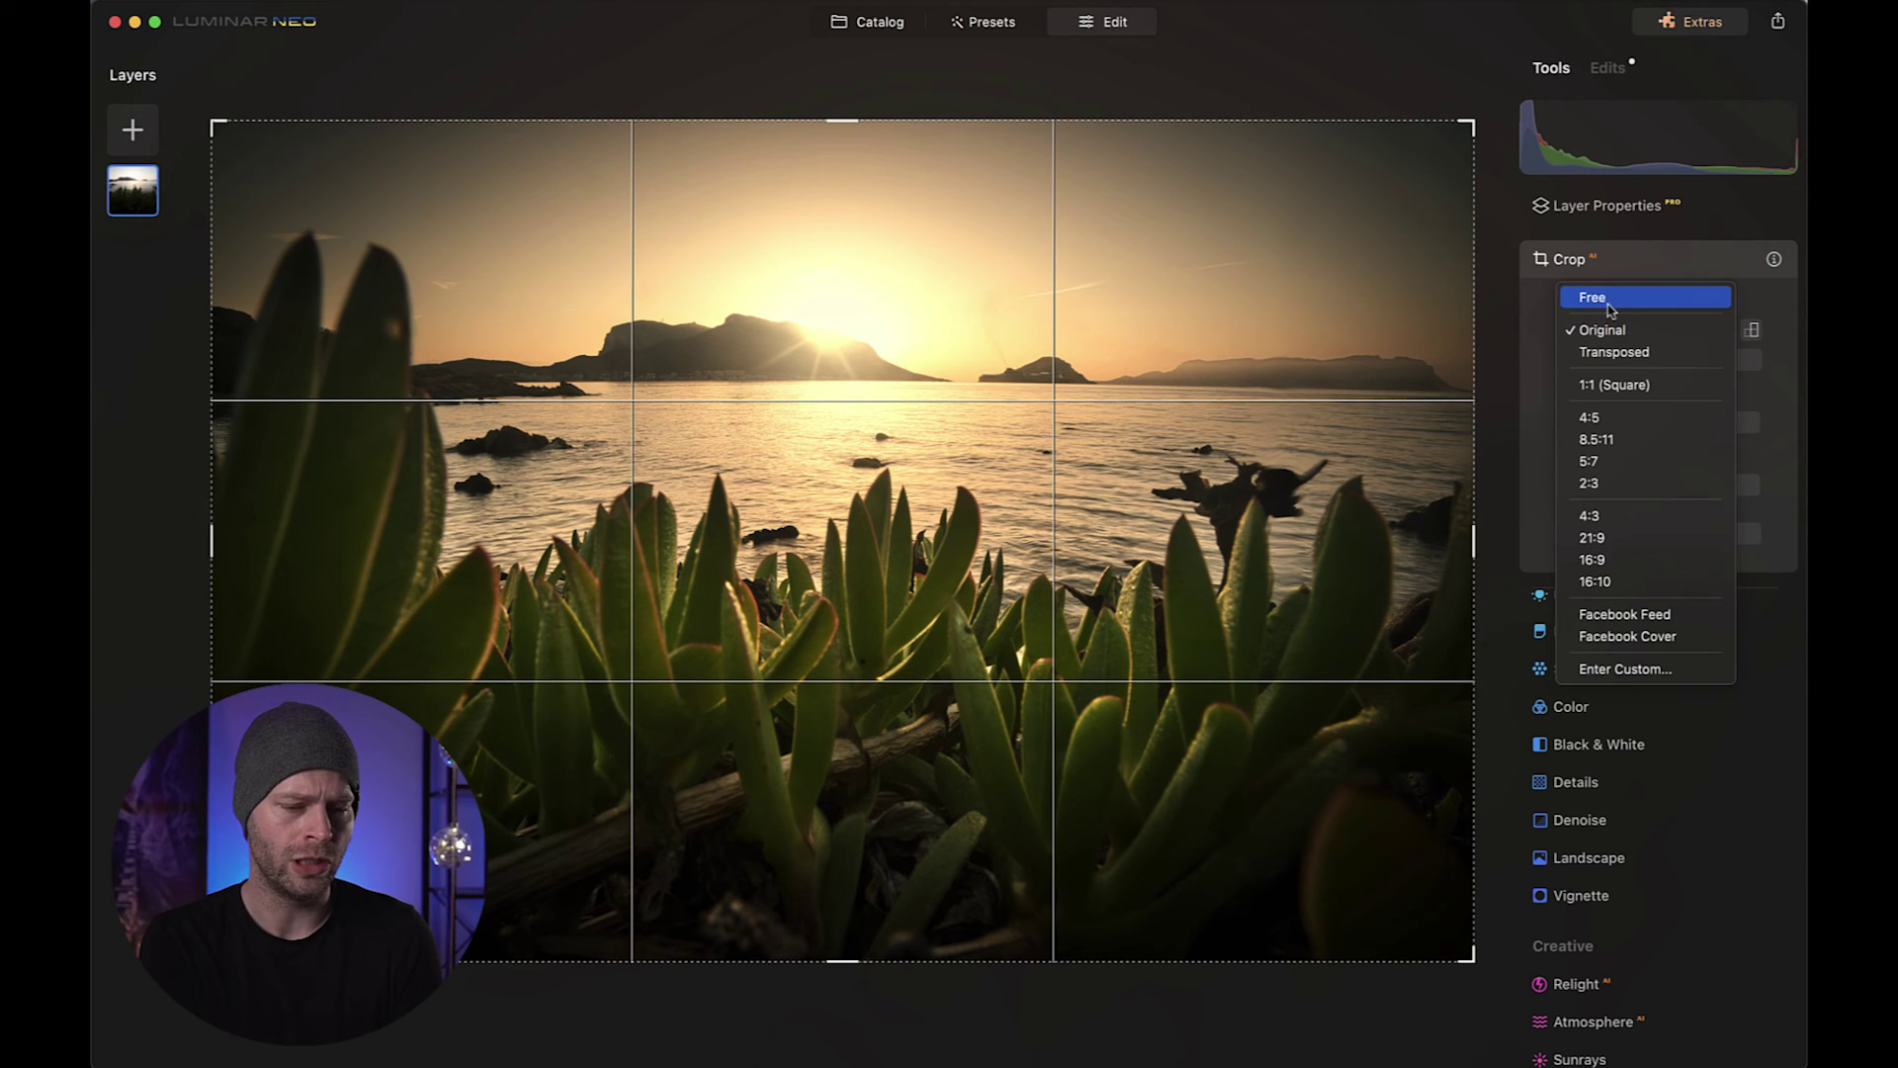
pyautogui.click(1609, 298)
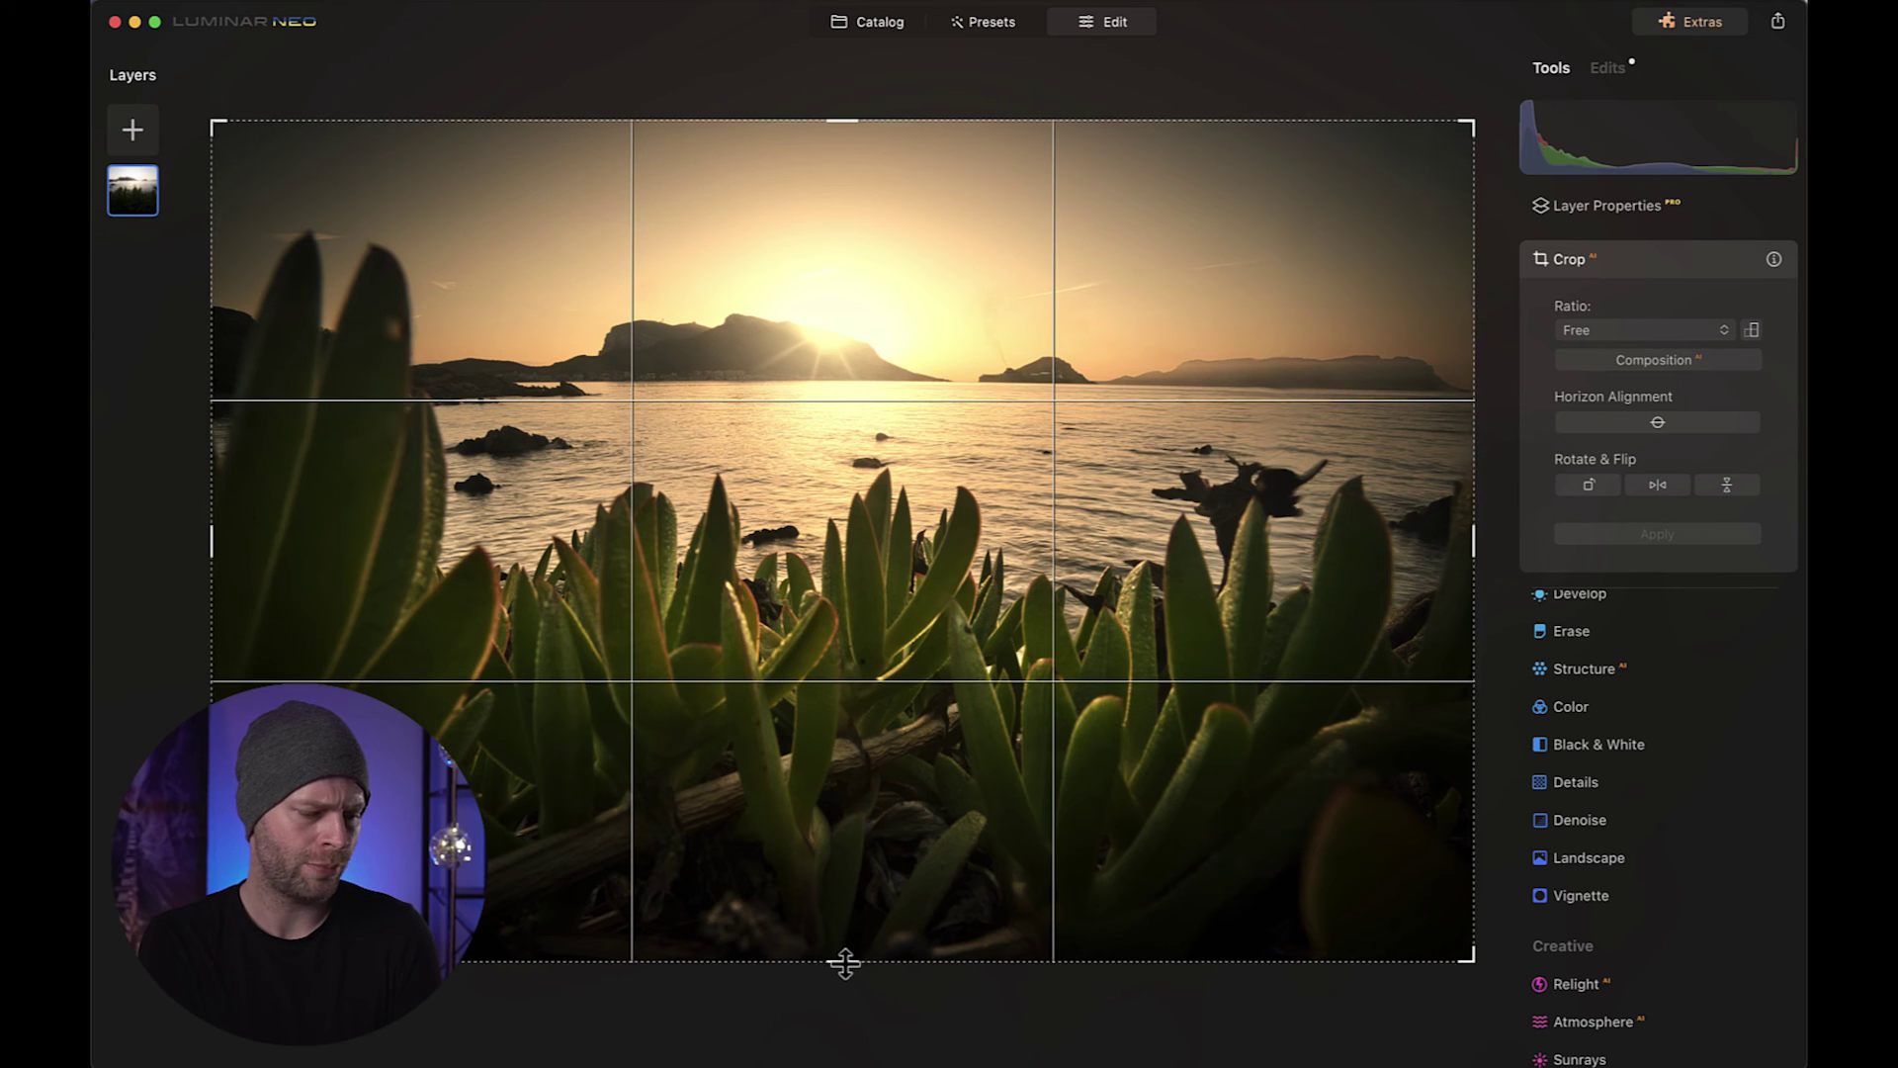
pyautogui.moveTo(843, 952); pyautogui.dragTo(856, 839)
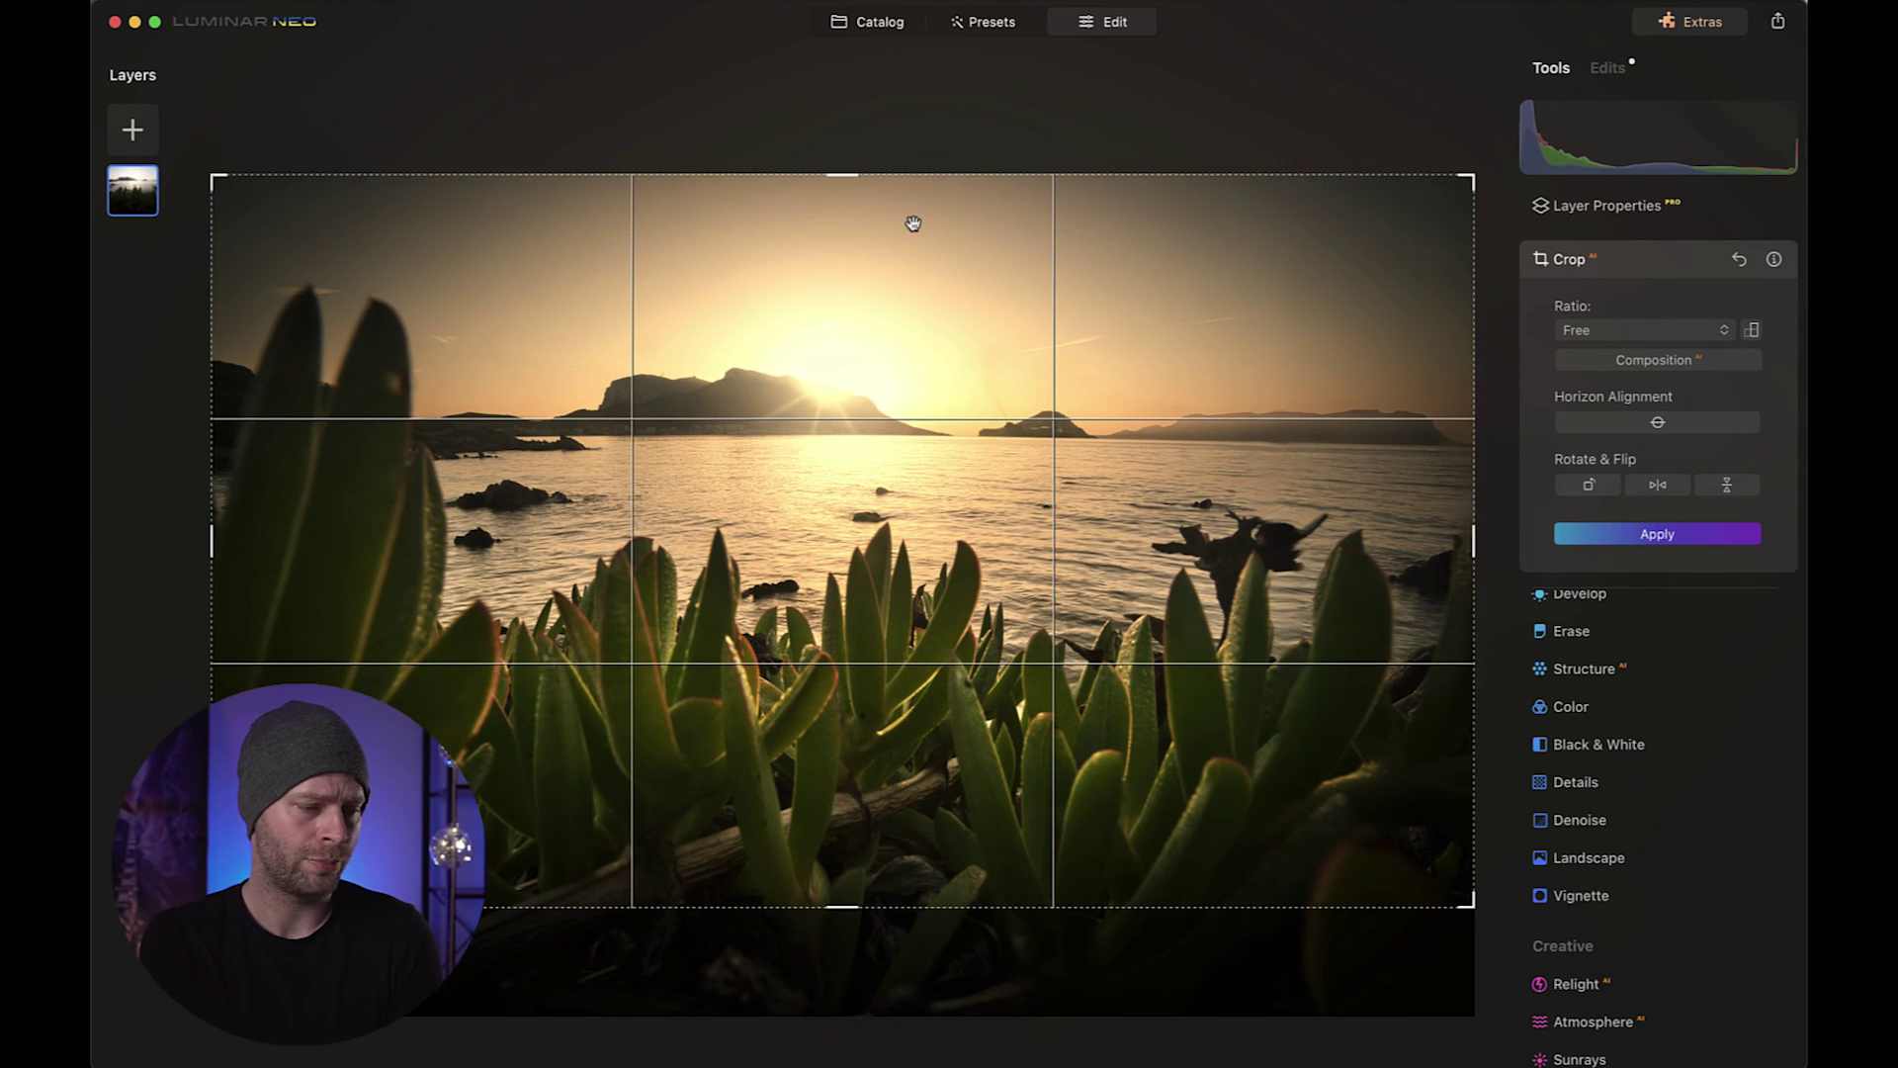
pyautogui.moveTo(841, 175); pyautogui.dragTo(846, 201)
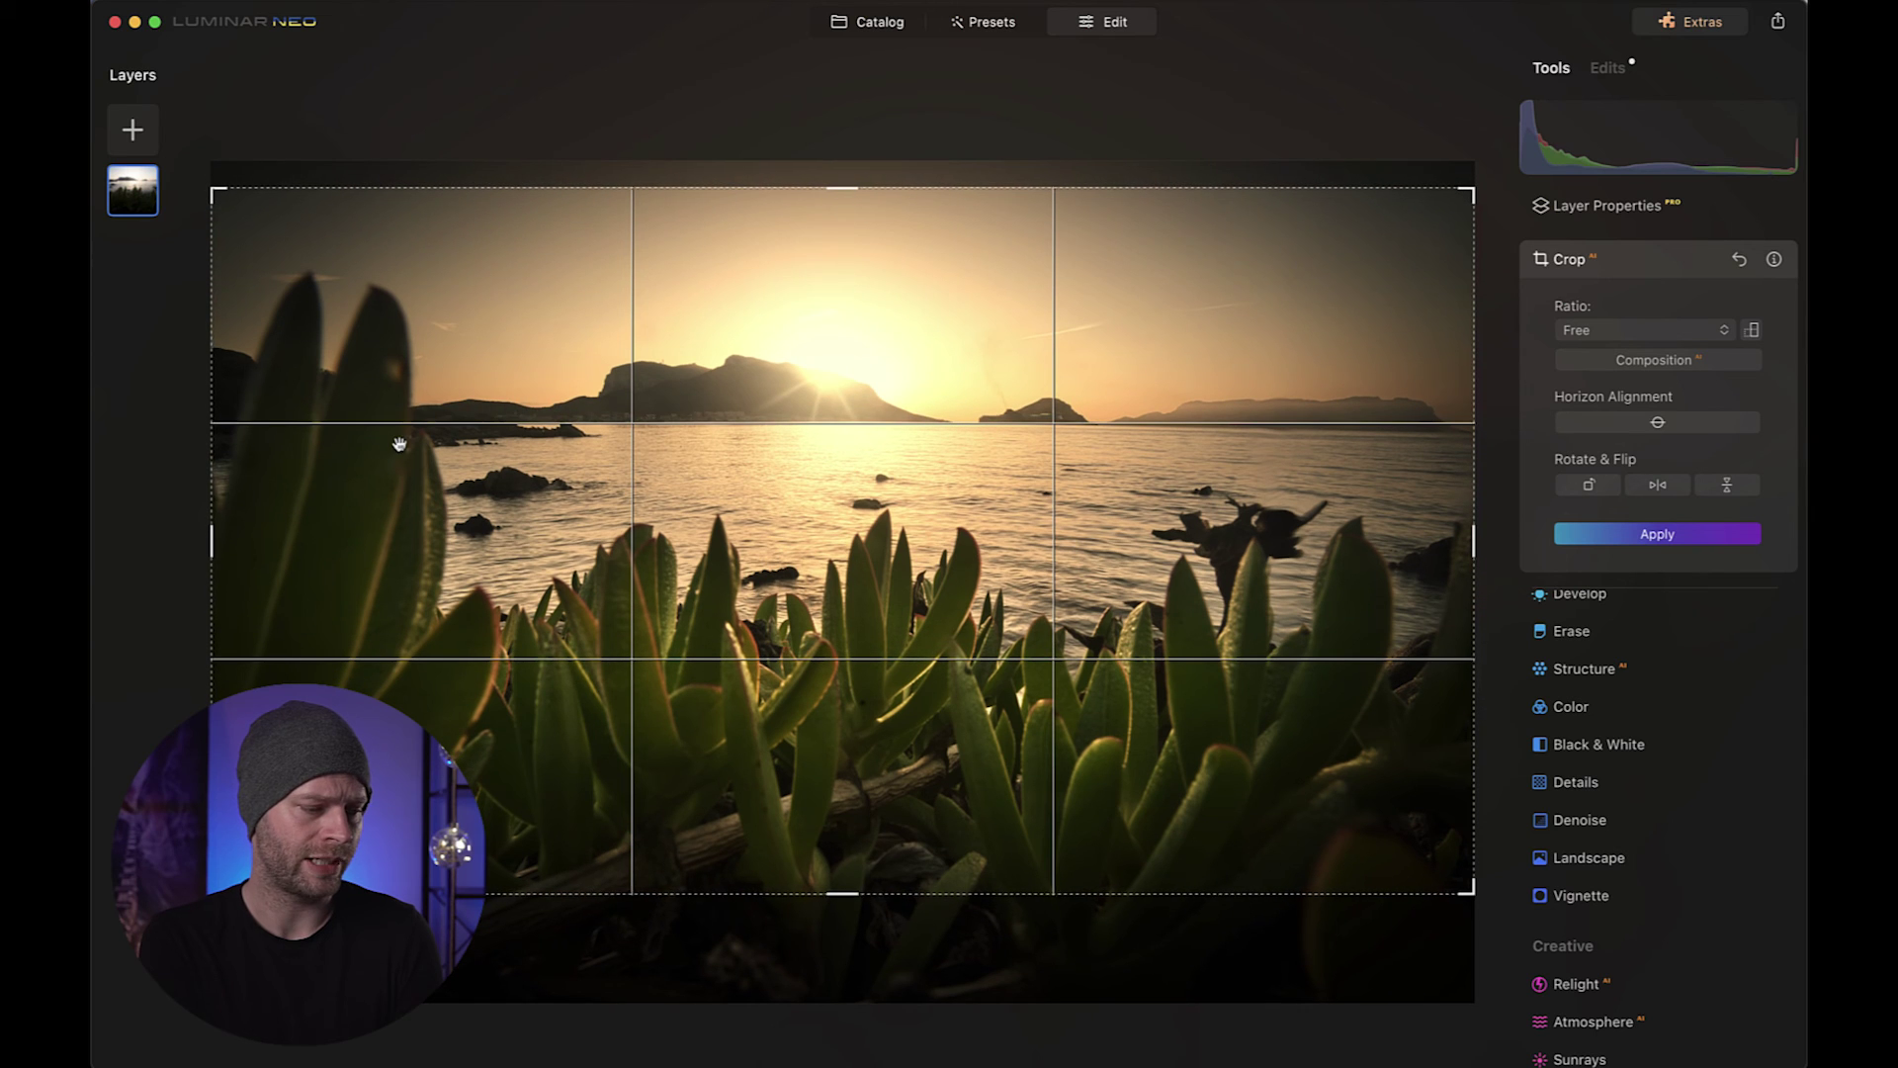
pyautogui.moveTo(210, 538); pyautogui.dragTo(241, 542)
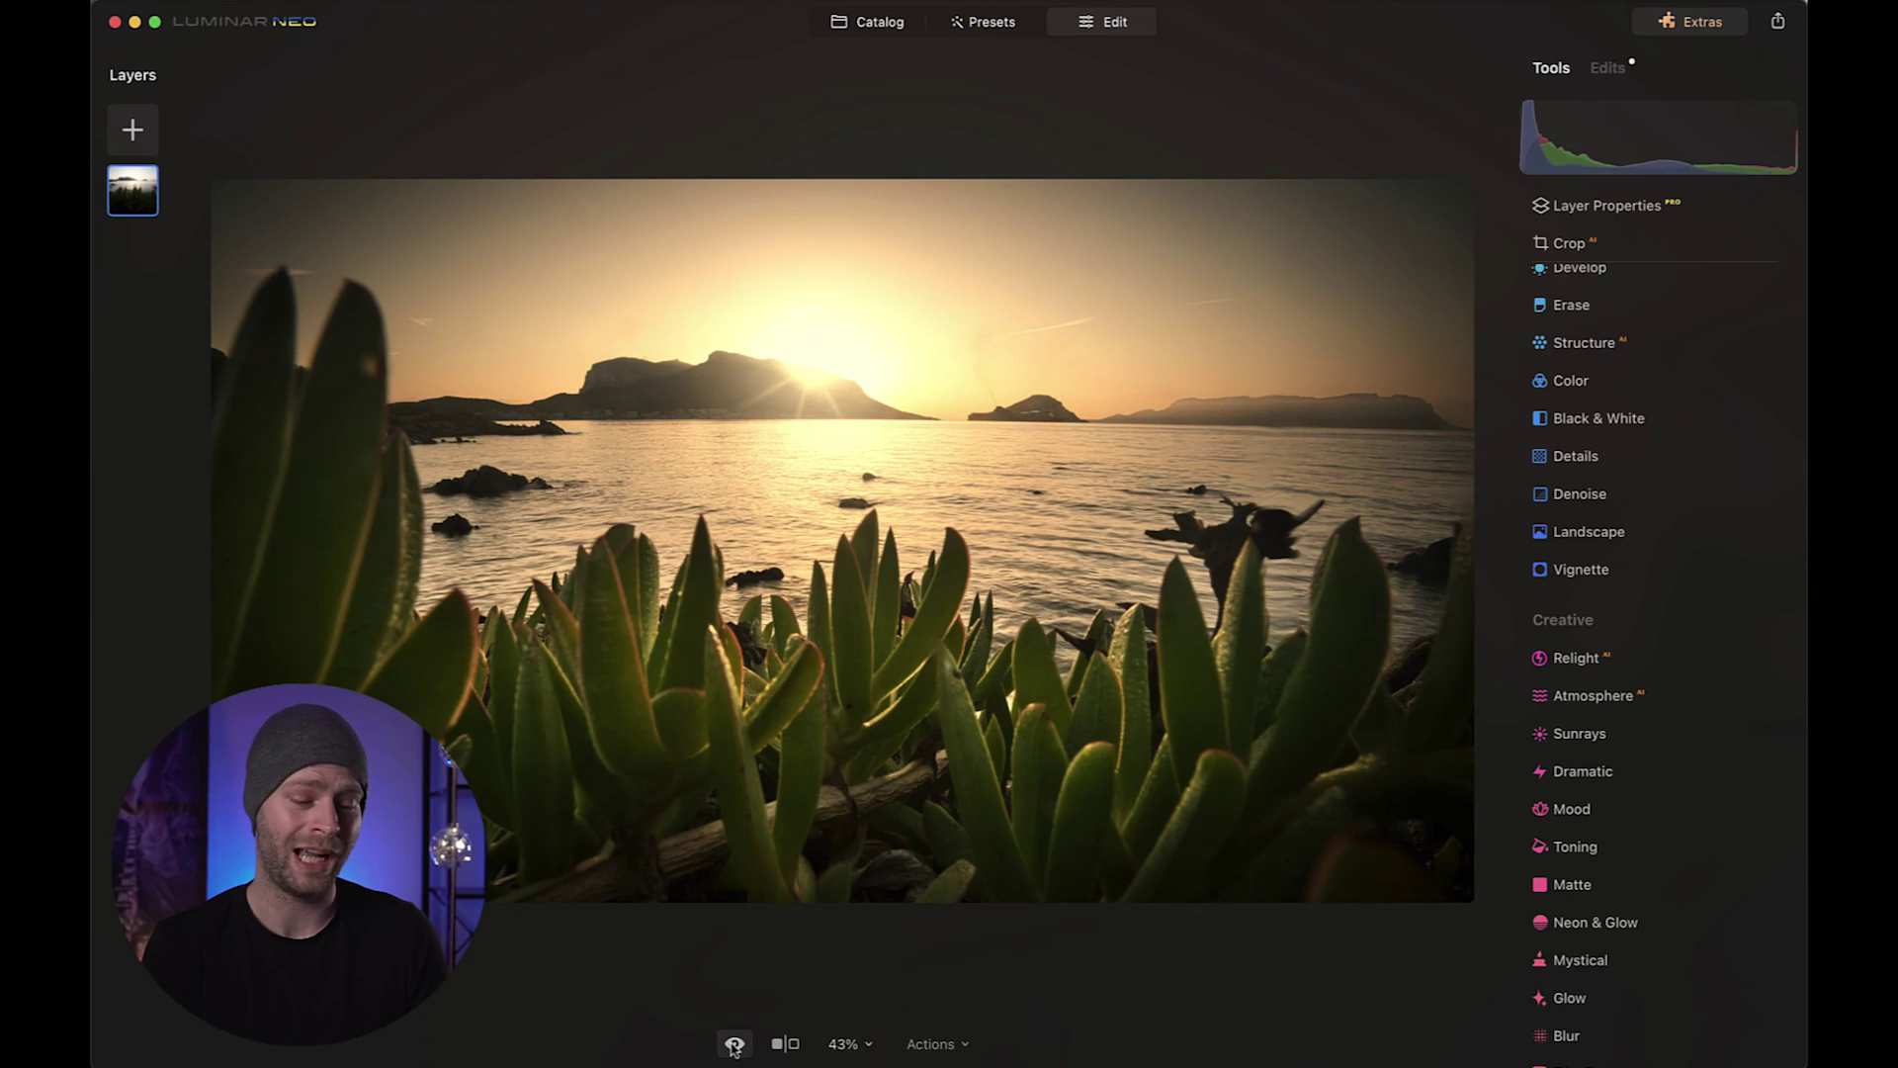
# Step: Toggle between the original and the warm, vignetted, cropped sunset edit, ending on the original
pyautogui.click(734, 1044)
pyautogui.click(734, 1044)
pyautogui.click(733, 1044)
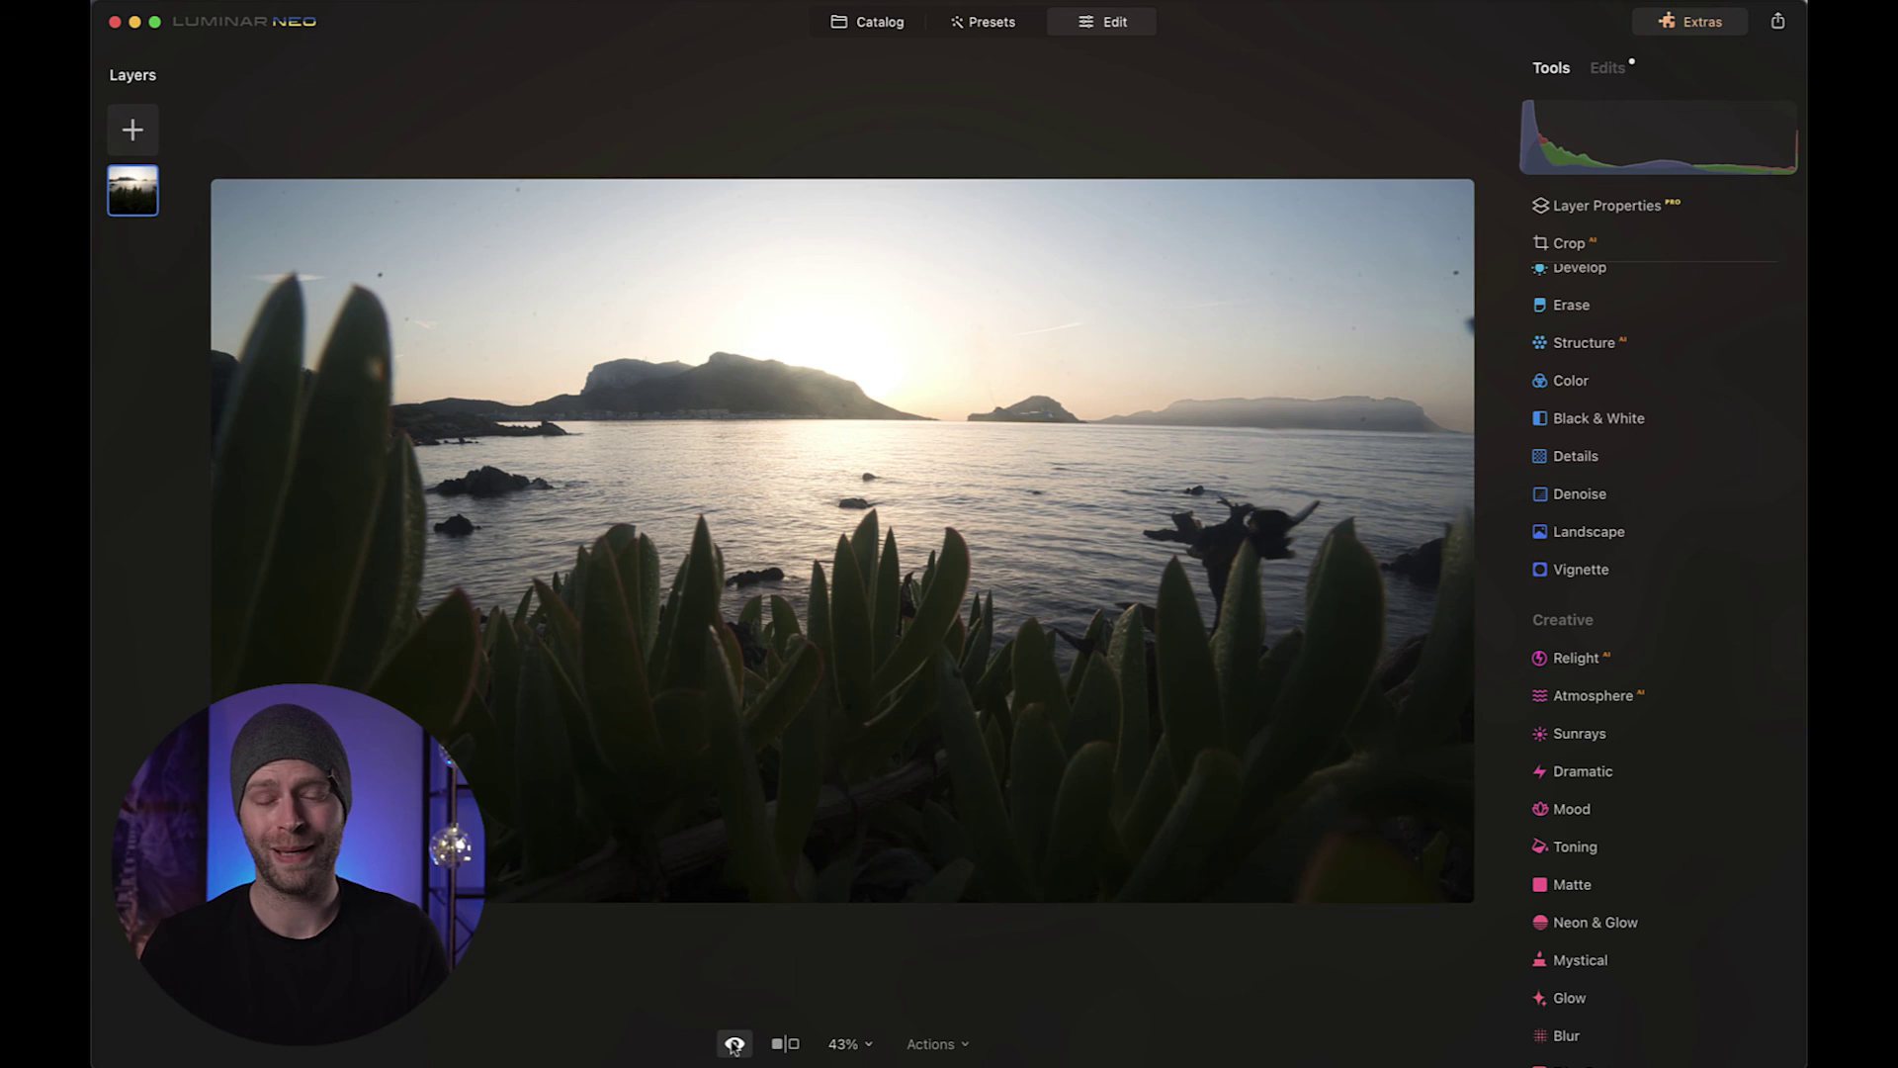
pyautogui.click(733, 1044)
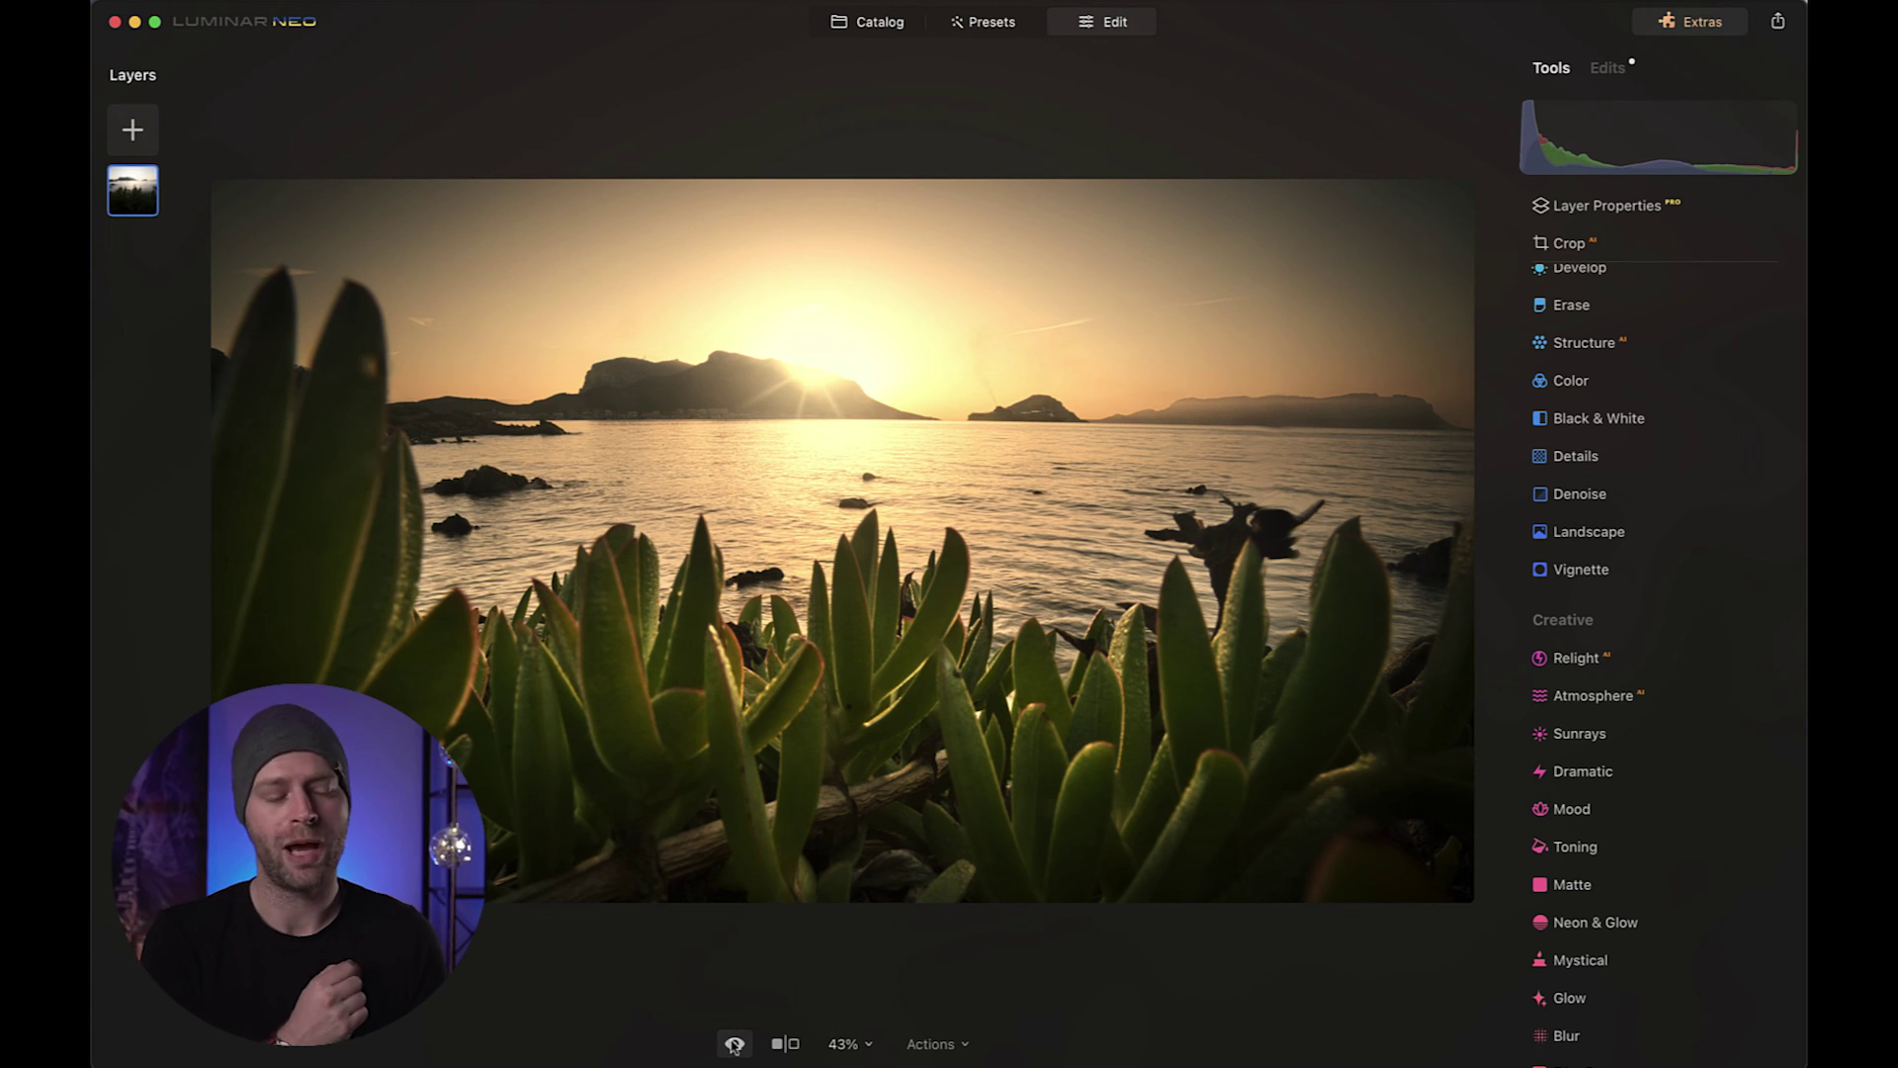
pyautogui.click(733, 1045)
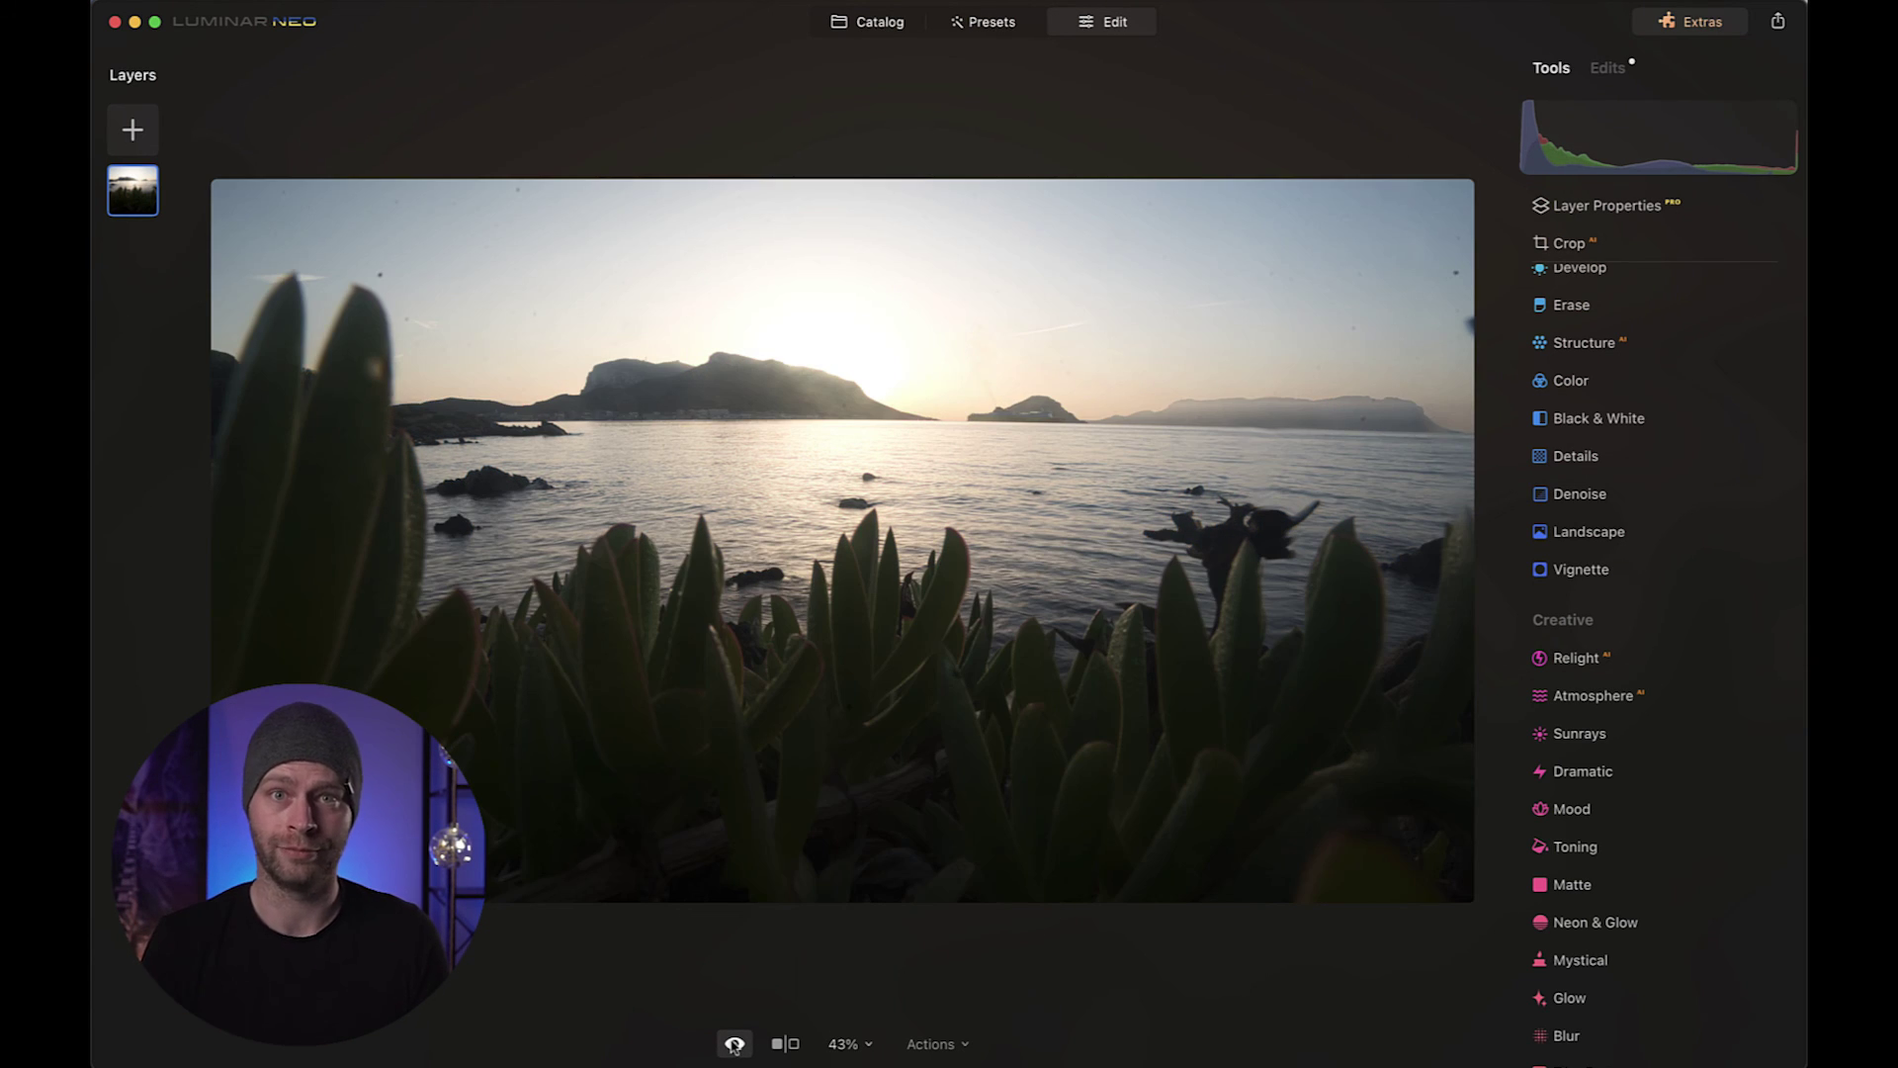